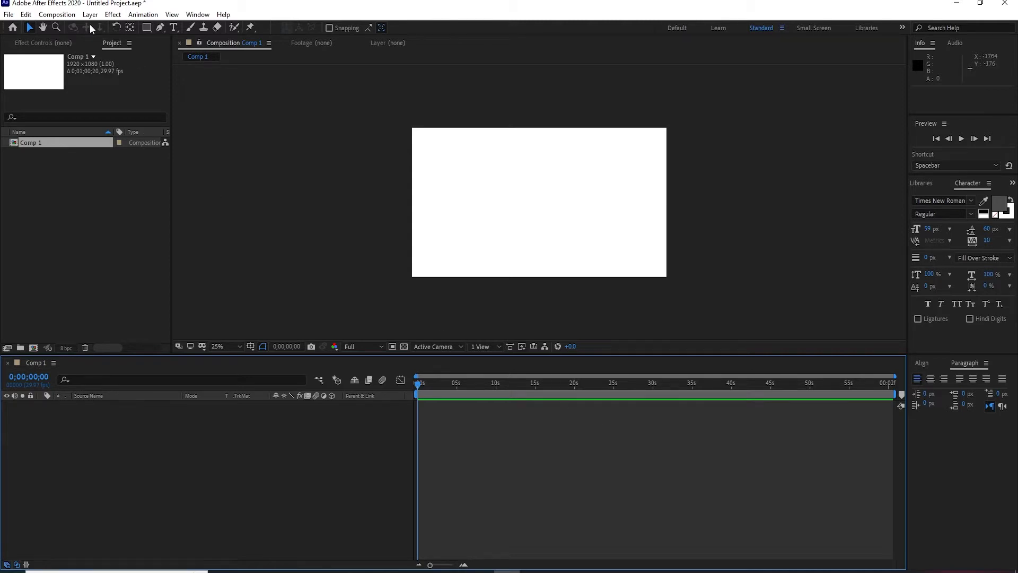
right_click(144, 457)
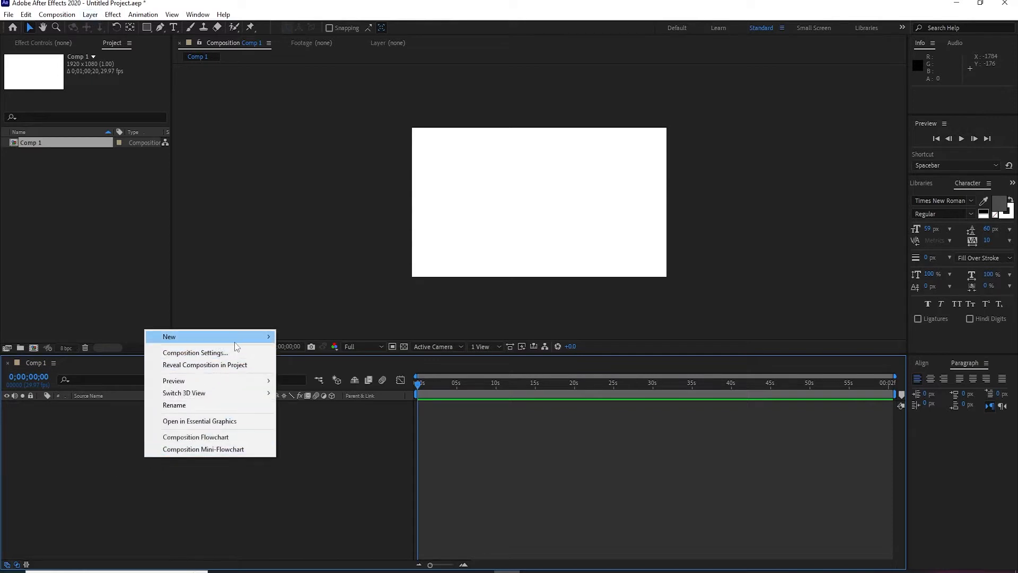
mouse_move(239, 337)
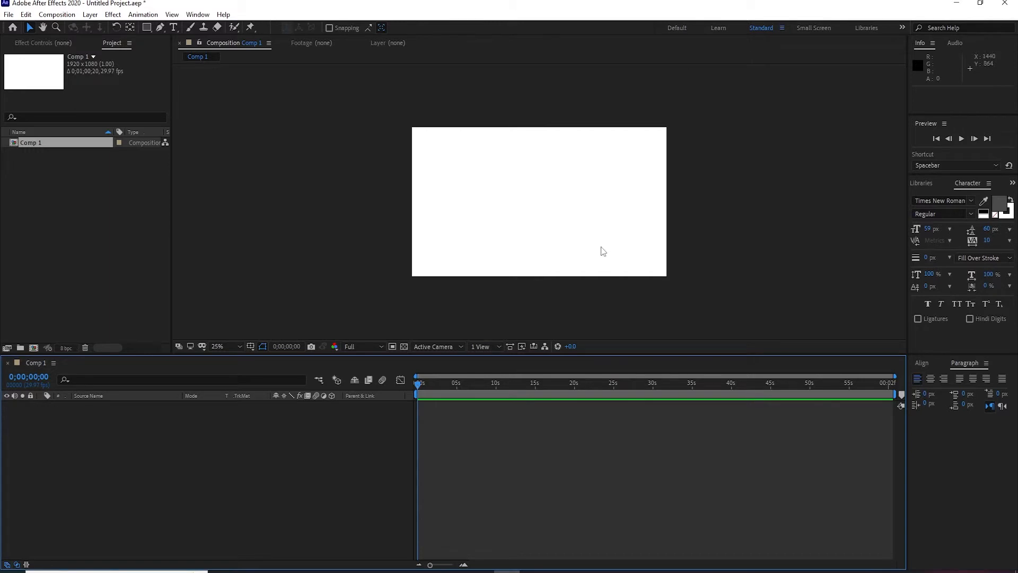
right_click(73, 194)
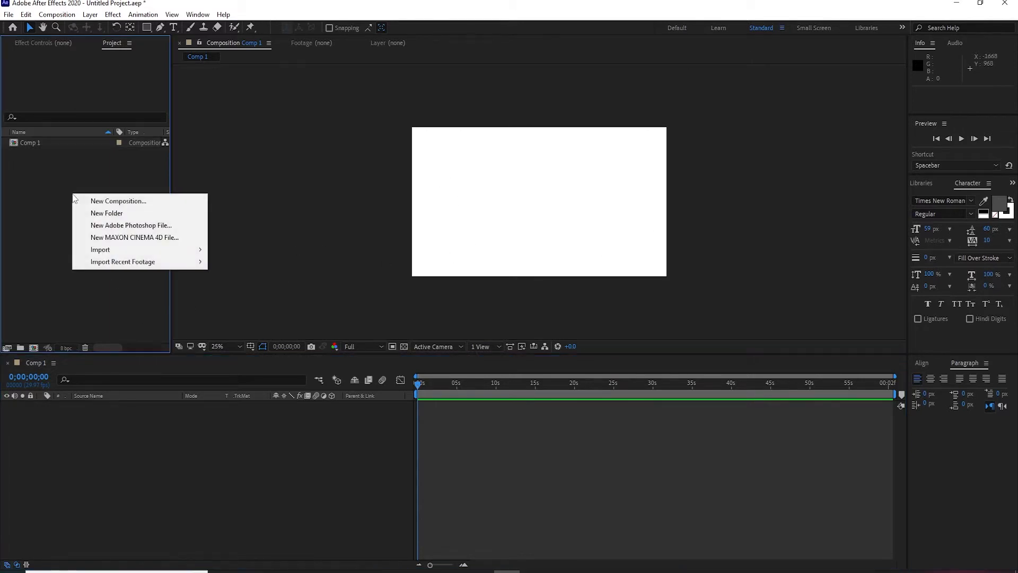
mouse_move(101, 249)
left_click(39, 209)
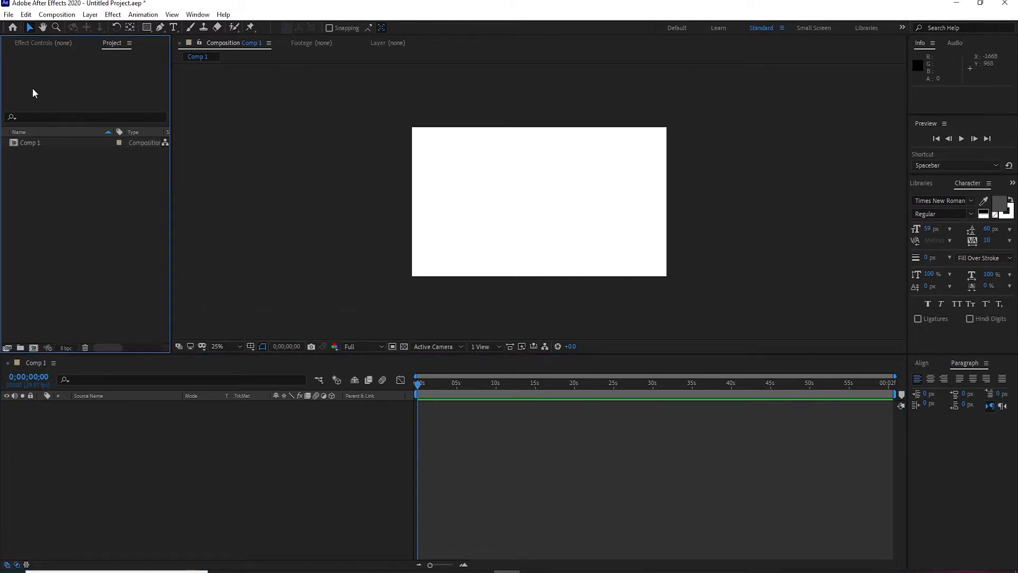
Start a new placeholder footage item and name it "placeholder".
left_click(10, 17)
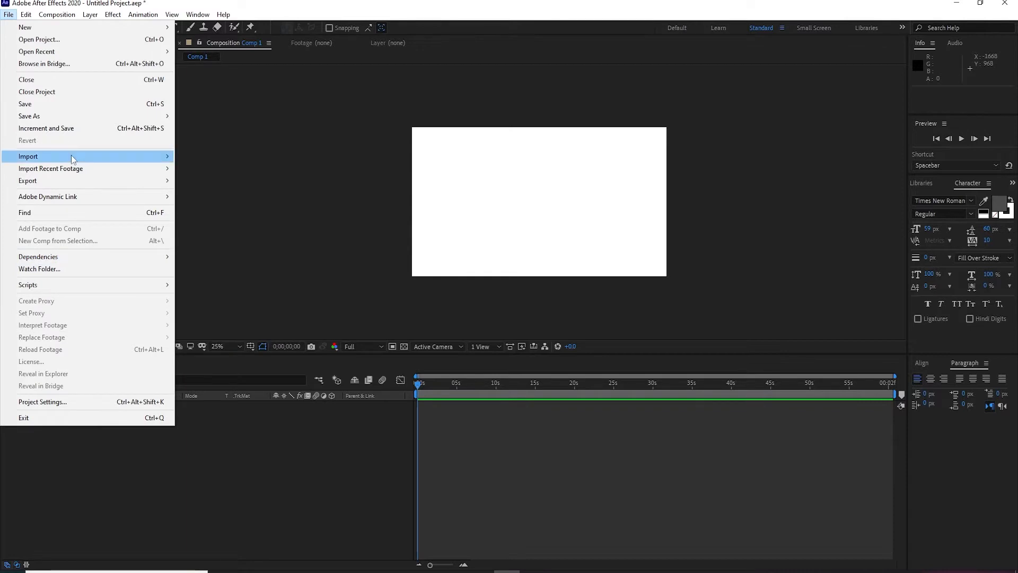
mouse_move(73, 157)
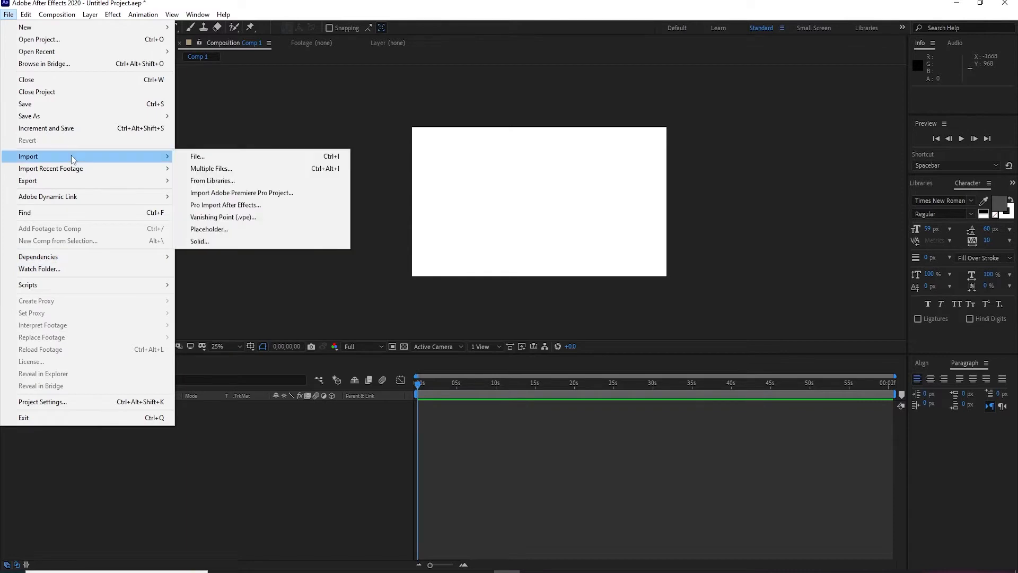
left_click(218, 229)
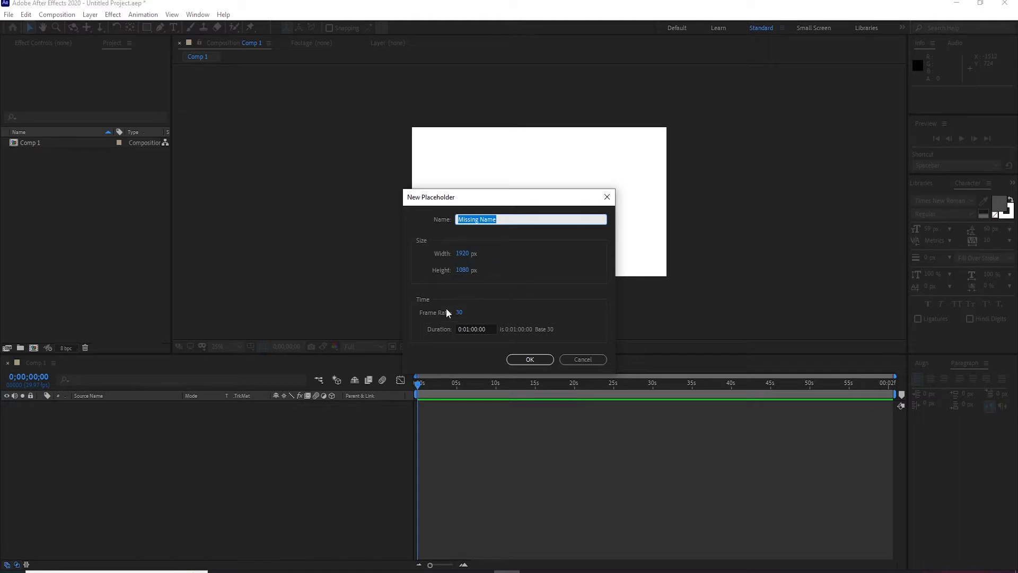
triple_click(505, 219)
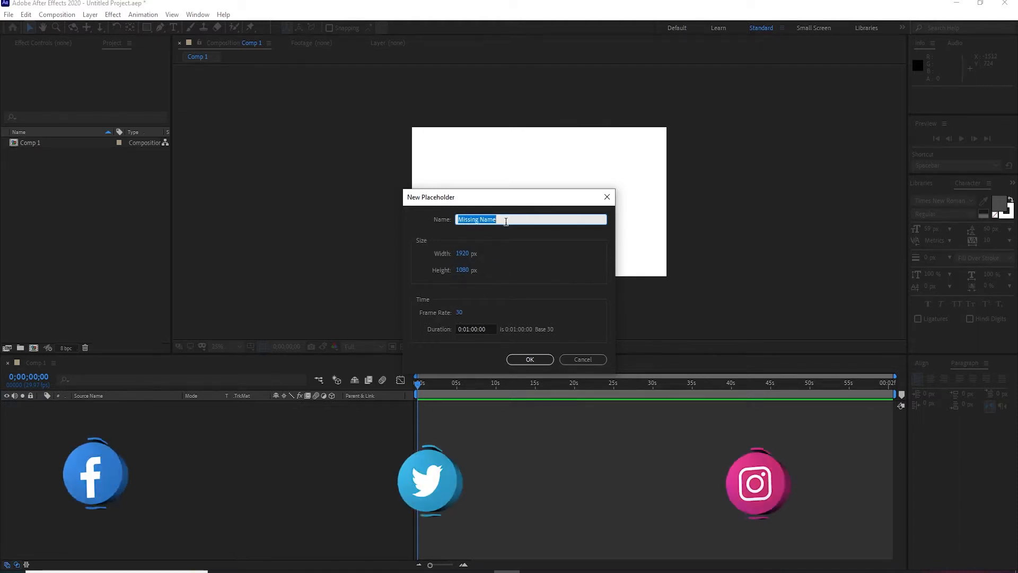
type("palceho")
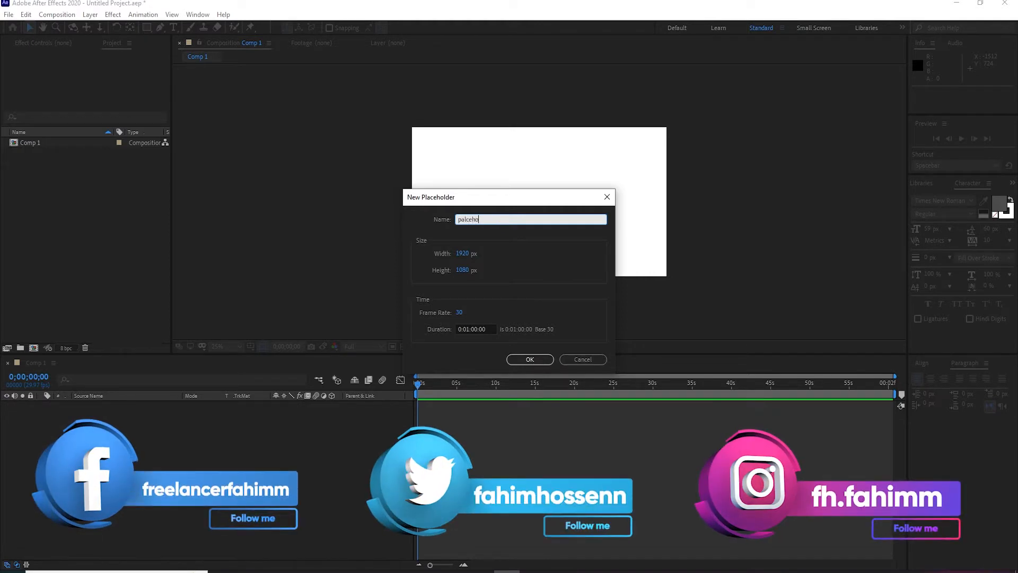
key("BackSpace")
key("BackSpace")
key("BackSpace")
key("BackSpace")
type("lac")
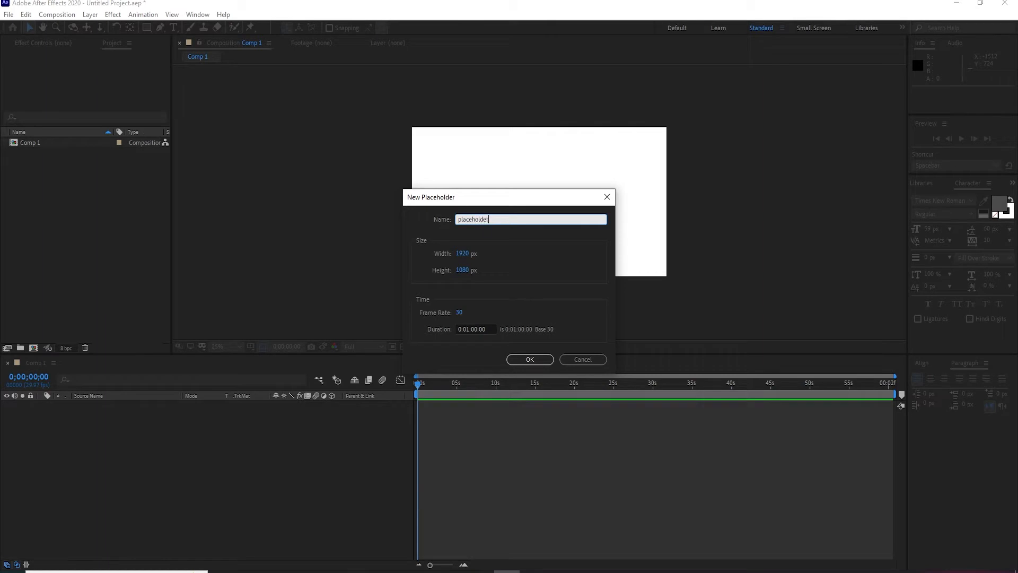
Copy the placeholder's name for reuse and create the item at 1920 x 1080 px, 30 fps, one minute long.
left_click_drag(457, 219, 489, 215)
key("ctrl+c")
left_click(502, 217)
left_click(528, 364)
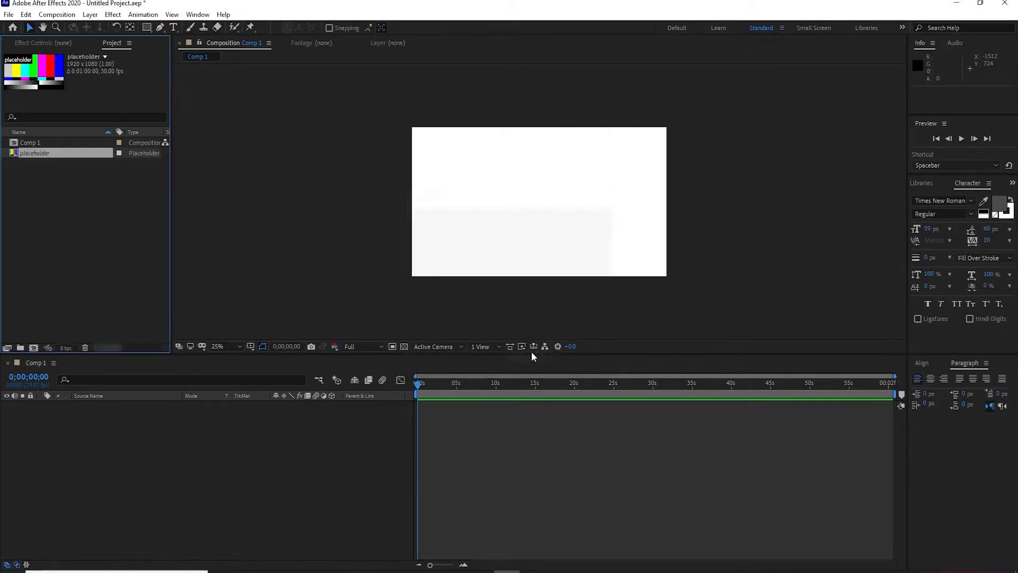
Create a second placeholder item named "placeholder1" with the same size, frame rate and duration.
right_click(79, 198)
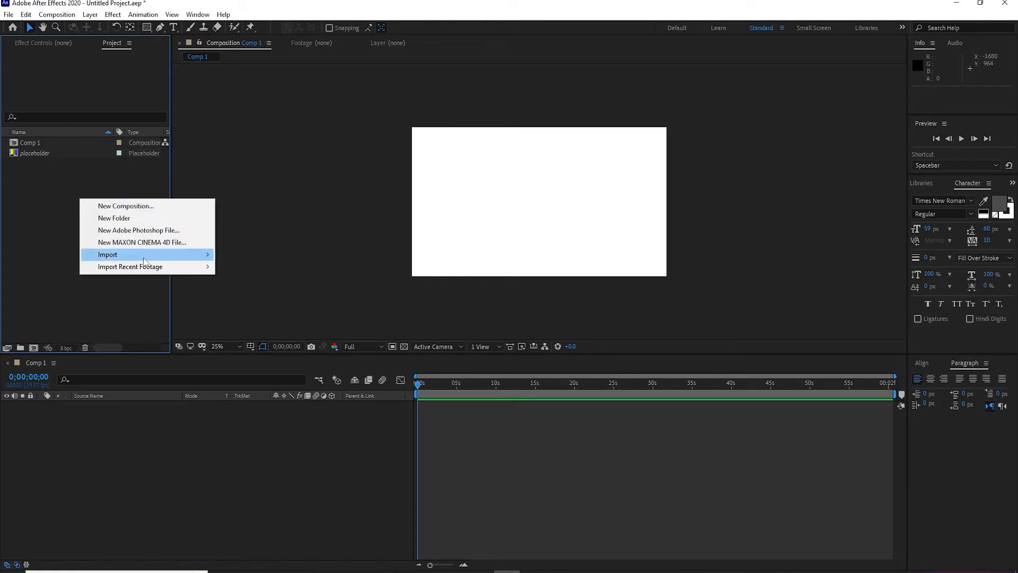
mouse_move(159, 255)
left_click(255, 329)
key("ctrl+v")
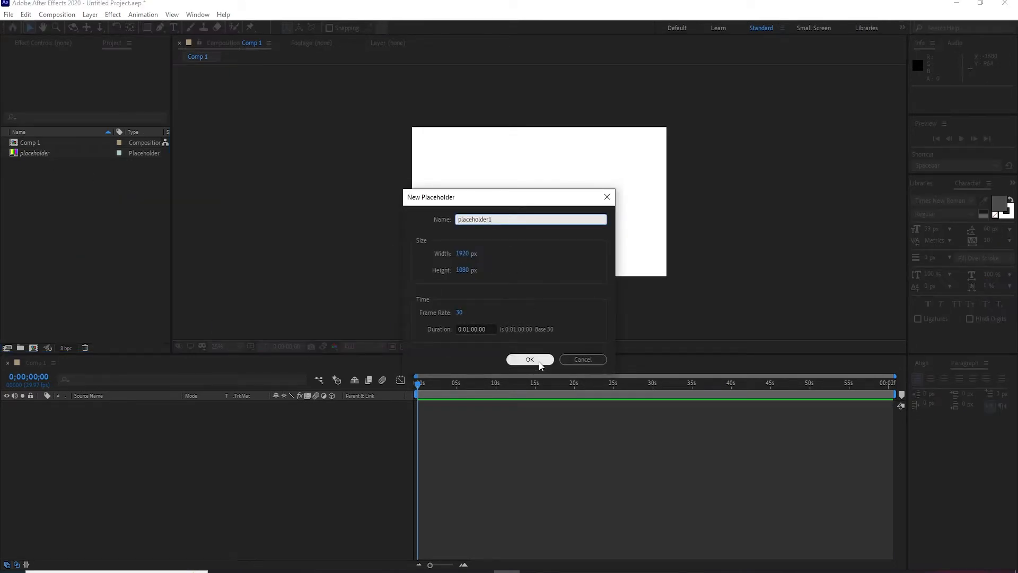
left_click(530, 359)
Create a third placeholder item named "placeholder2" with the same settings.
right_click(70, 228)
mouse_move(126, 281)
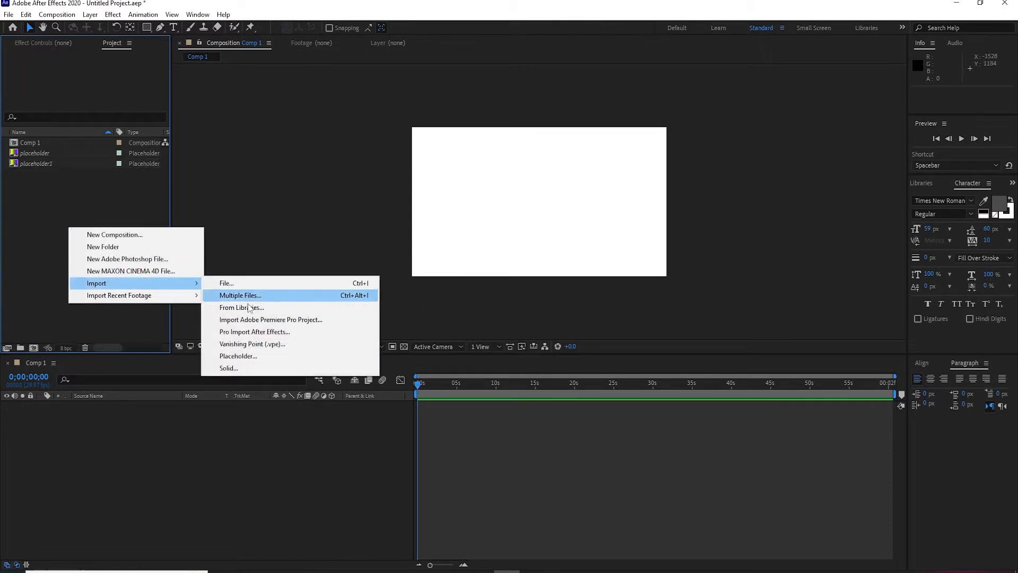
left_click(238, 355)
key("ctrl+v")
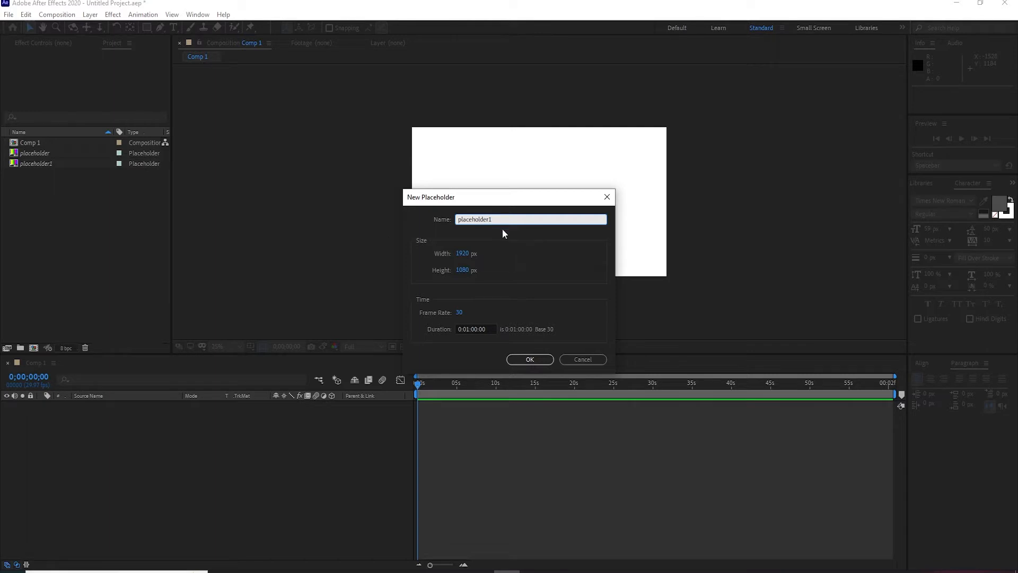
left_click(530, 359)
Create a fourth placeholder item named "placeholder3" with the same settings.
right_click(110, 244)
mouse_move(175, 299)
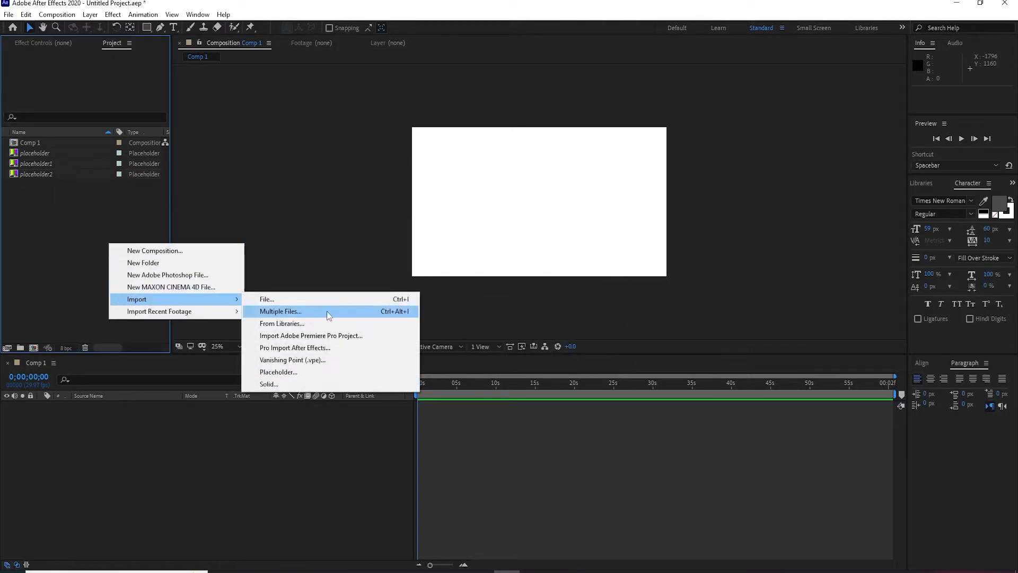
left_click(318, 372)
left_click(516, 223)
type("3")
left_click(533, 361)
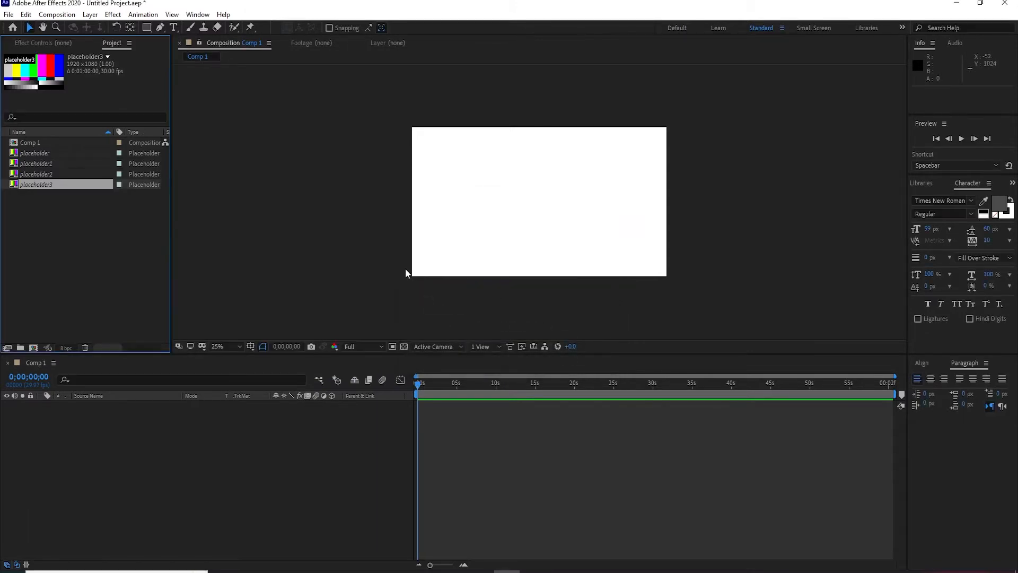
Add all four placeholder items from the project to the Comp 1 timeline as layers.
left_click_drag(33, 206, 35, 156)
left_click(51, 214)
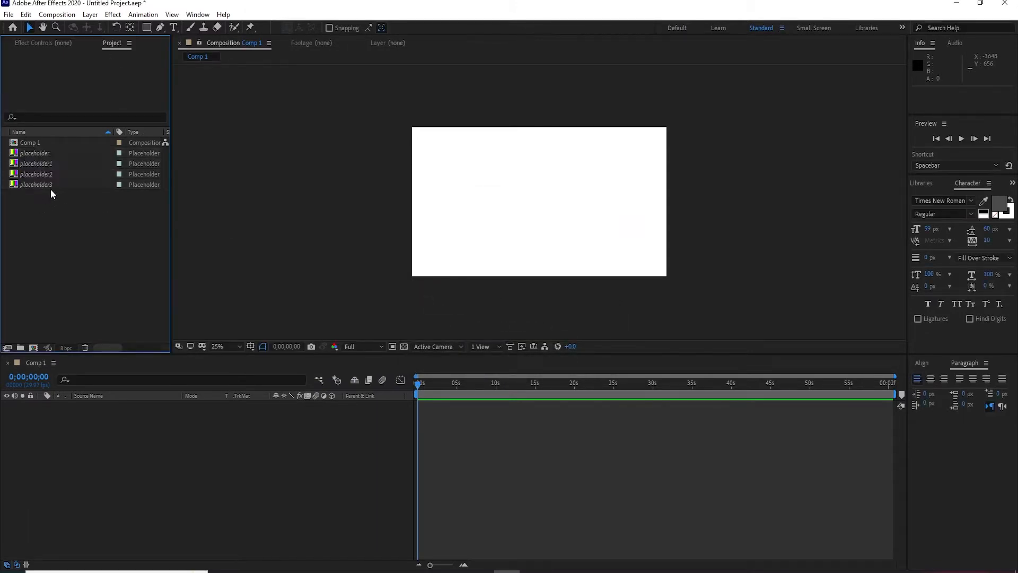
left_click(41, 185)
left_click(42, 174)
left_click(41, 164)
left_click(41, 144)
left_click(43, 152)
left_click(42, 184, "shift")
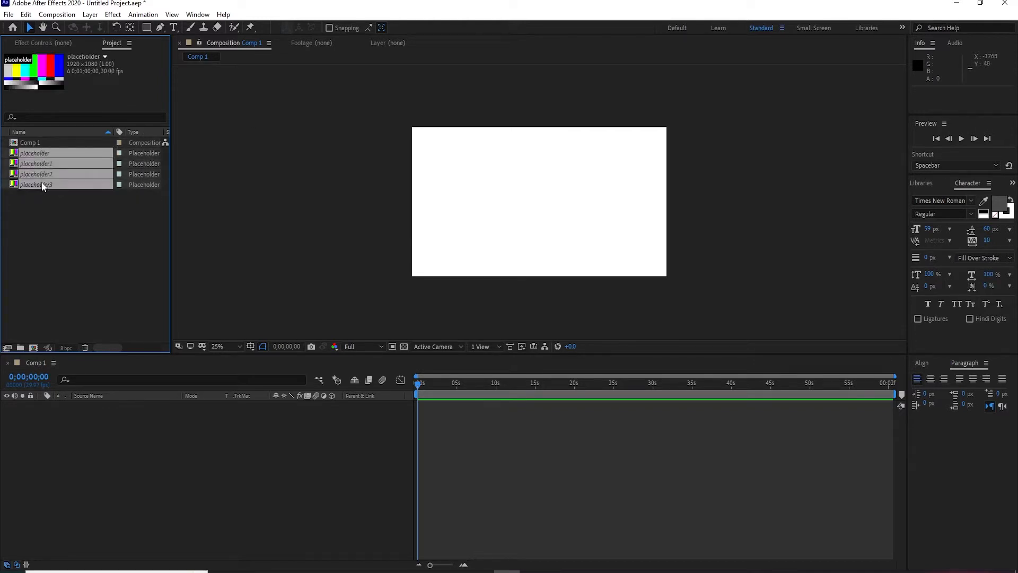
left_click_drag(42, 177, 81, 416)
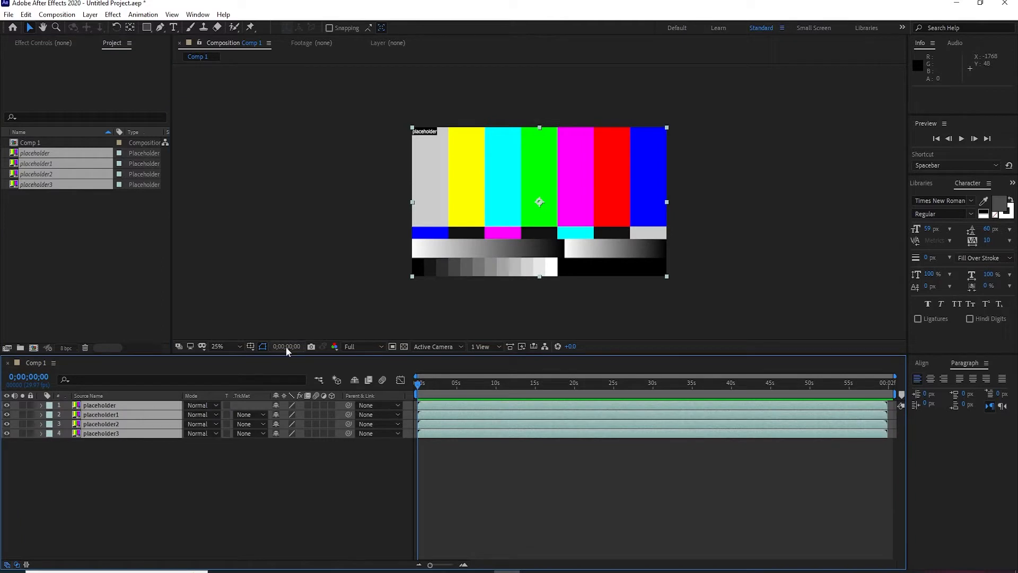
Move several of the full-size placeholder layers to different offsets in the composition frame.
left_click(433, 315)
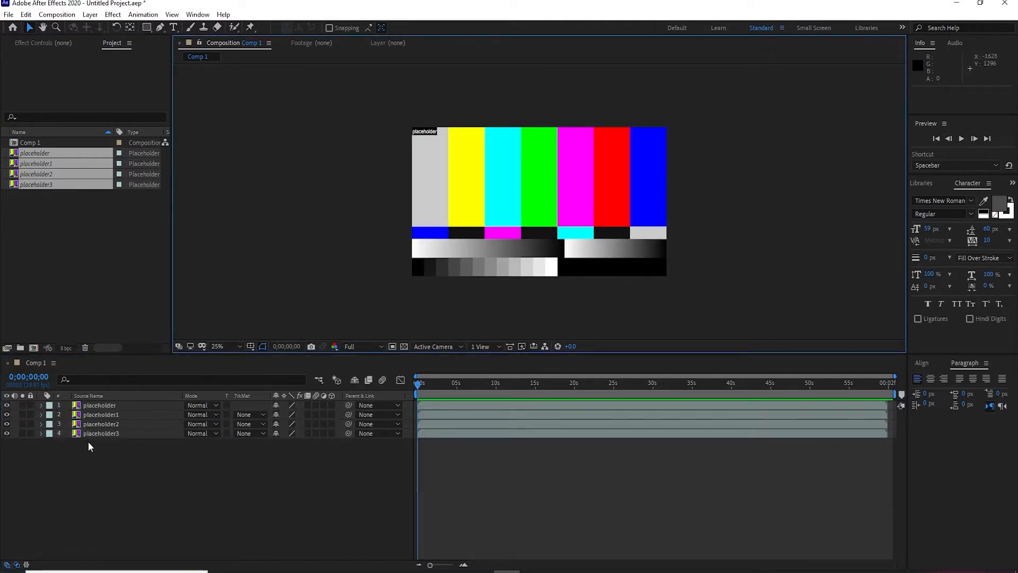
left_click(105, 413)
left_click(116, 433)
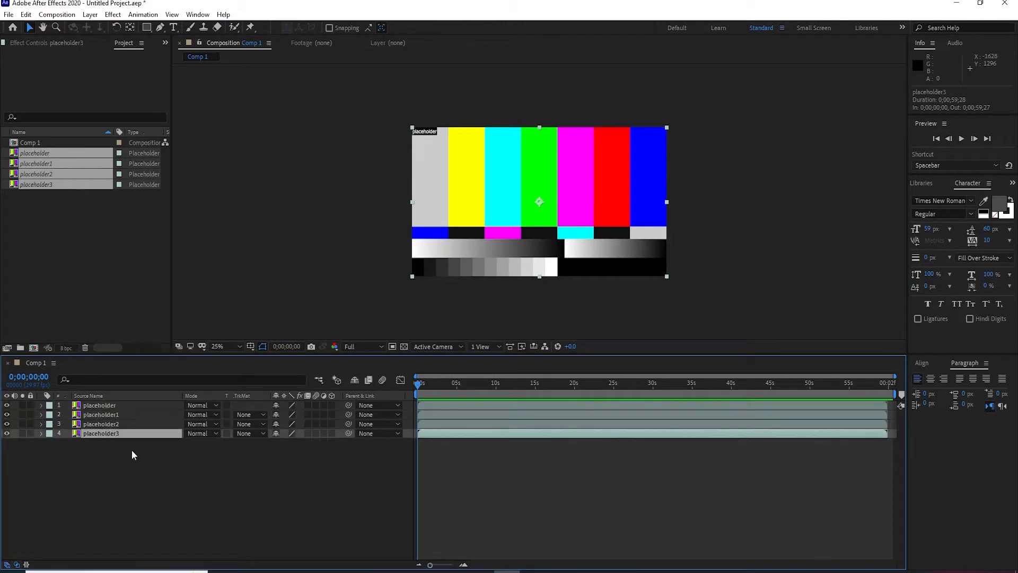
left_click_drag(471, 189, 490, 260)
left_click_drag(532, 158, 594, 167)
left_click_drag(539, 147, 551, 142)
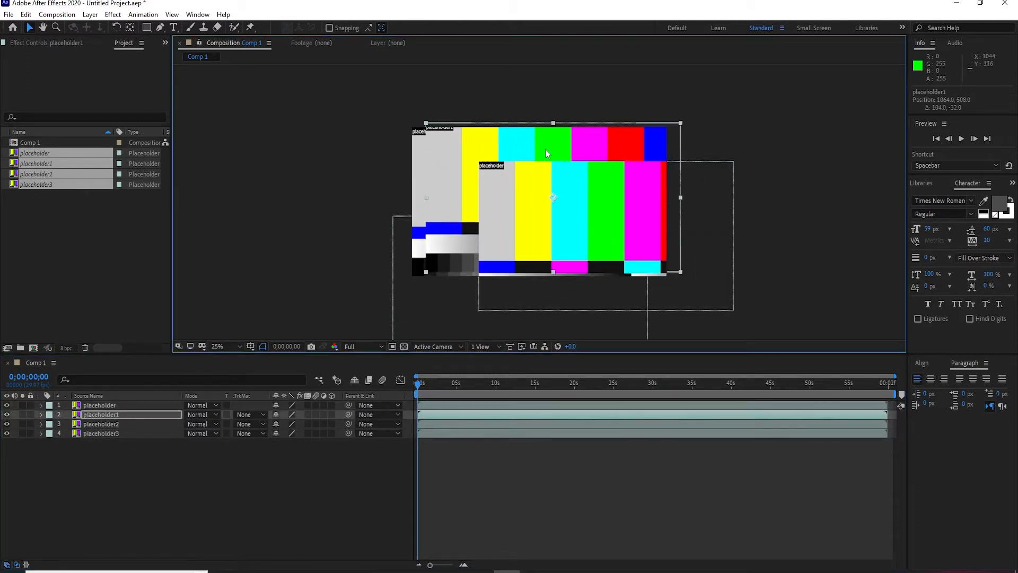
Undo the moves of the placeholder layers.
key("ctrl+z")
key("ctrl+z")
key("ctrl+z")
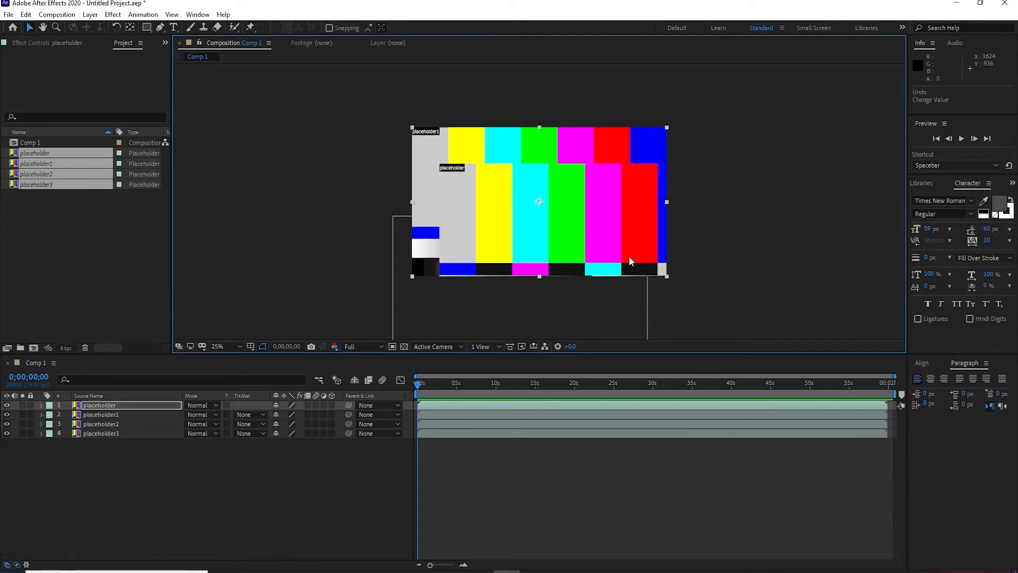
key("ctrl+z")
key("ctrl+z")
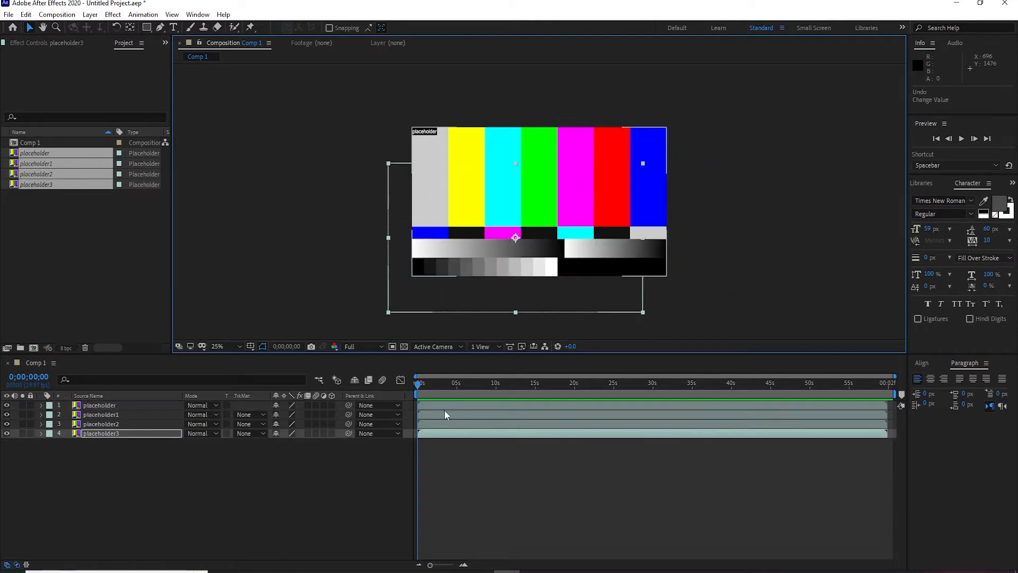
Scale all four placeholder layers to 50% and collapse their properties in the timeline.
left_click(402, 444)
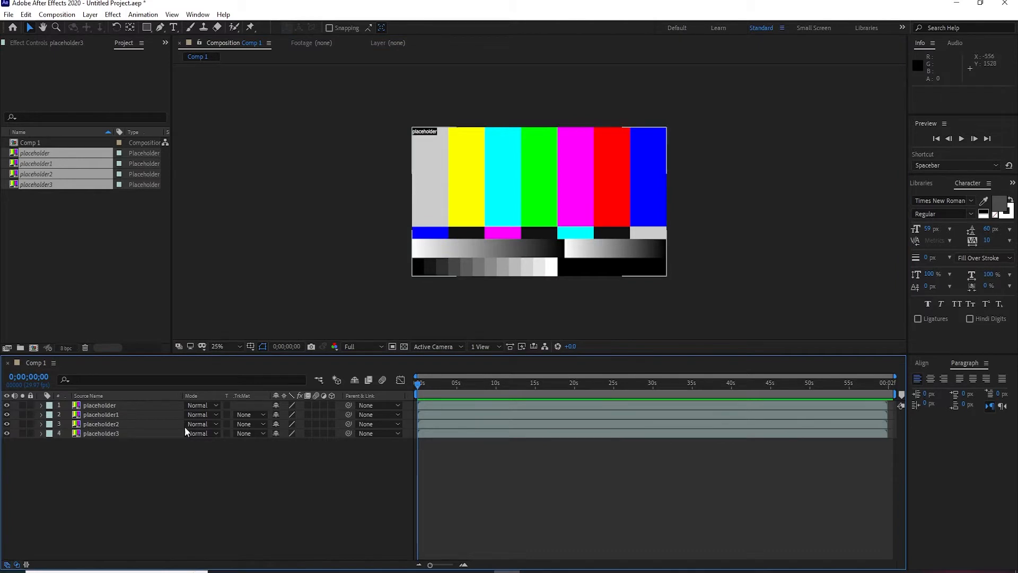
right_click(167, 457)
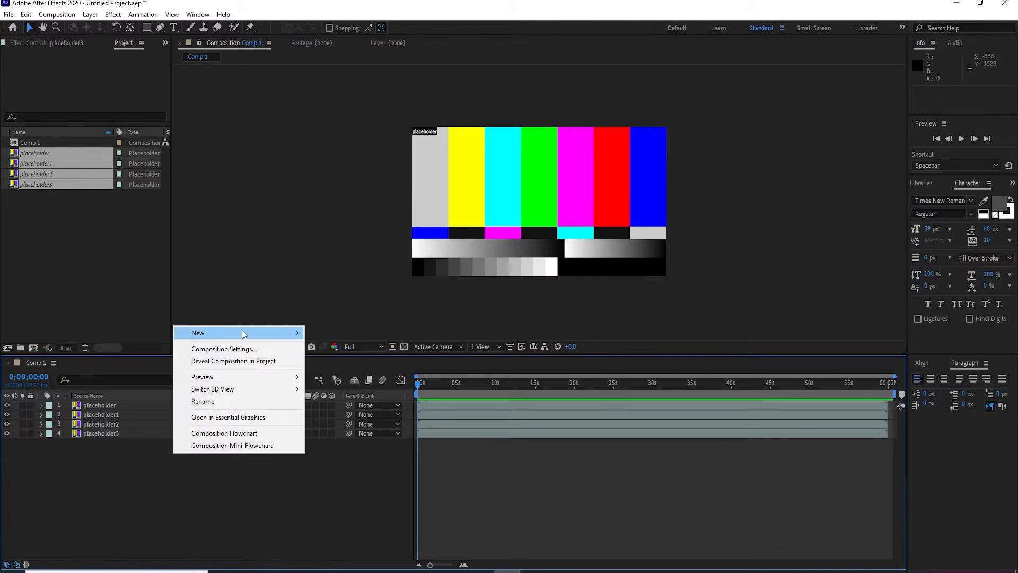
left_click(98, 453)
left_click_drag(98, 453, 115, 412)
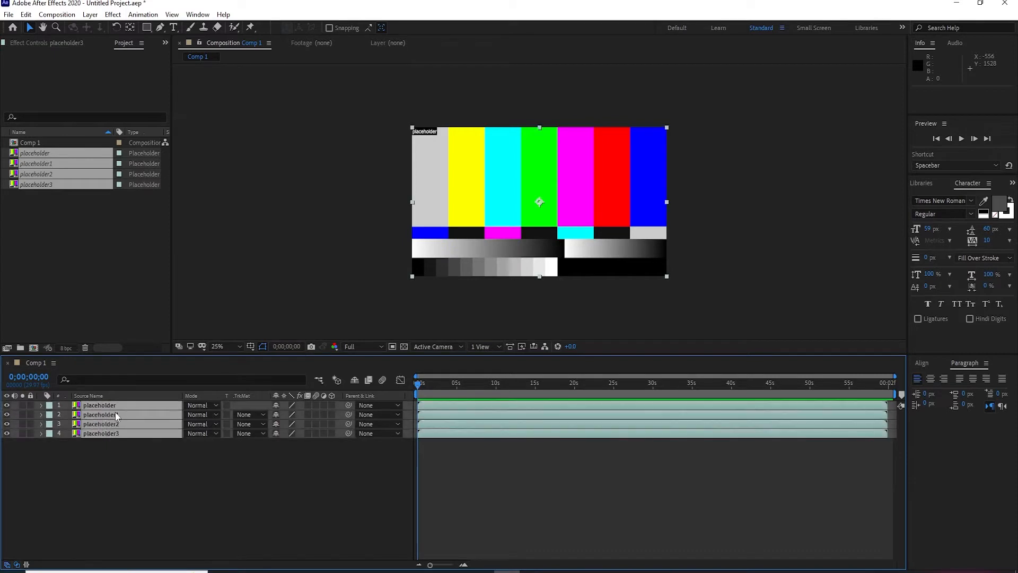
key("s")
left_click(289, 415)
type("50")
key("Return")
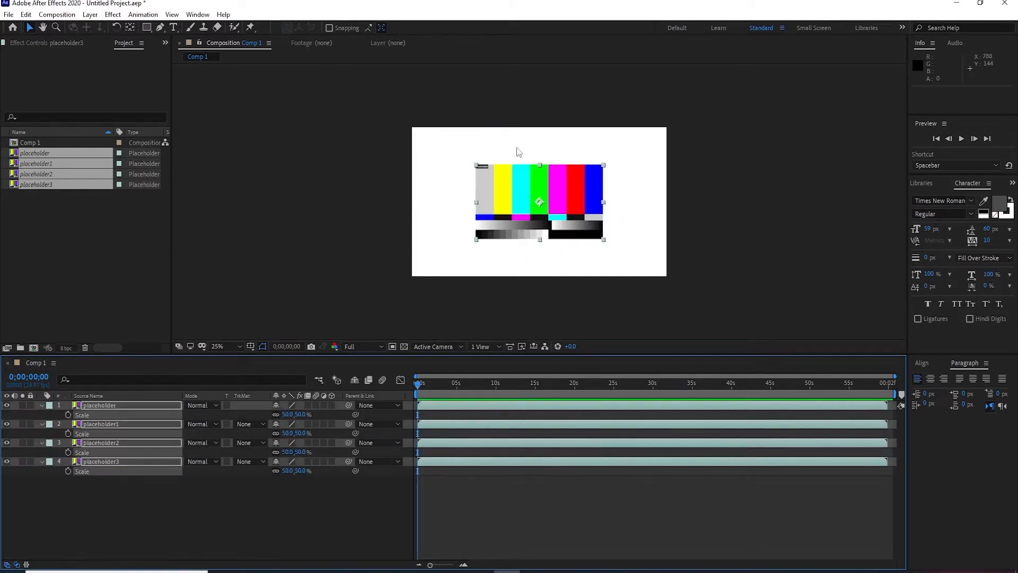
left_click(41, 405)
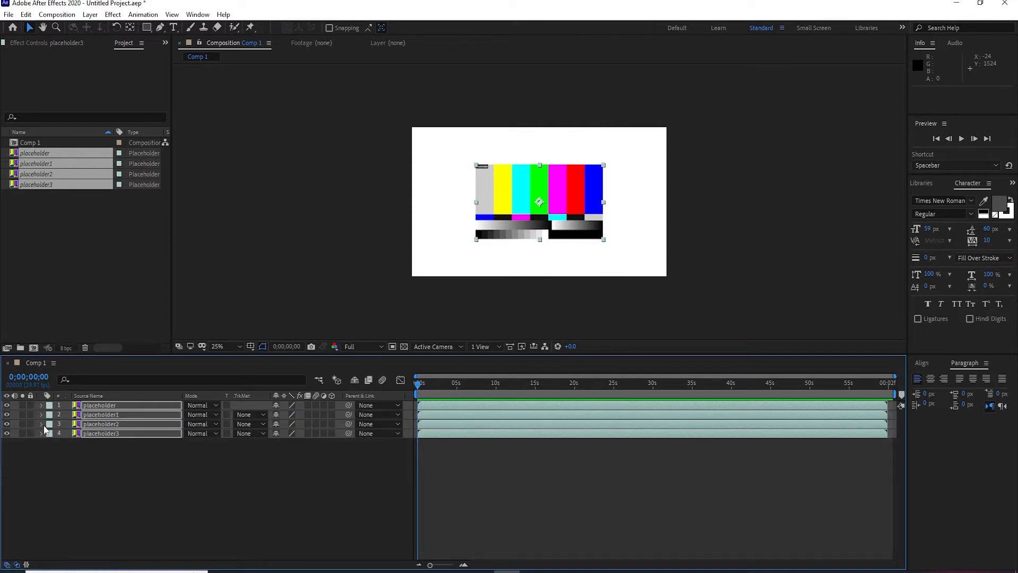
Add a two-node camera with the 24mm preset to Comp 1, dismissing the 2D layer warning.
left_click(183, 473)
scroll(591, 232, "up", 1)
scroll(591, 232, "down", 1)
right_click(177, 475)
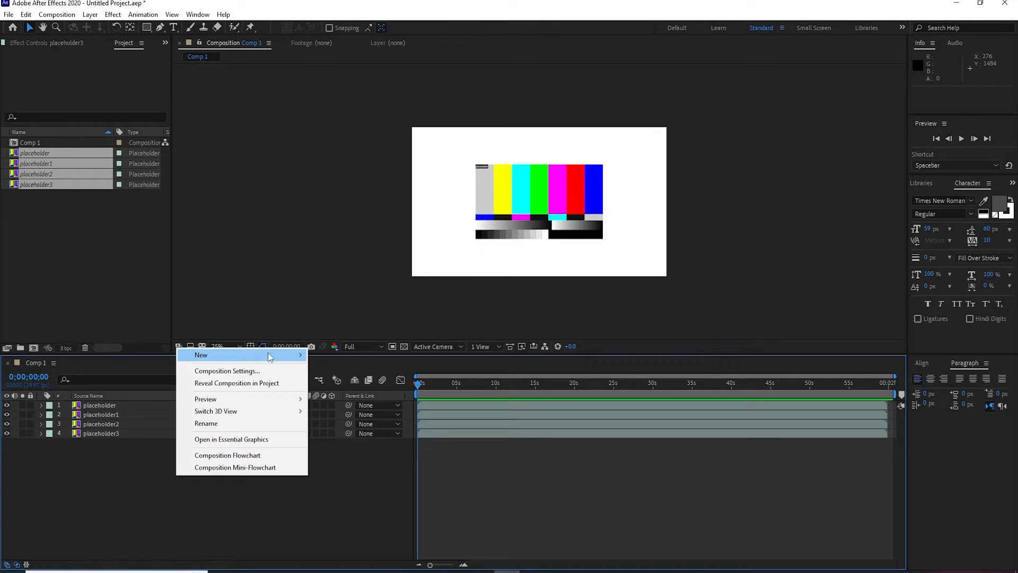
mouse_move(269, 352)
left_click(339, 407)
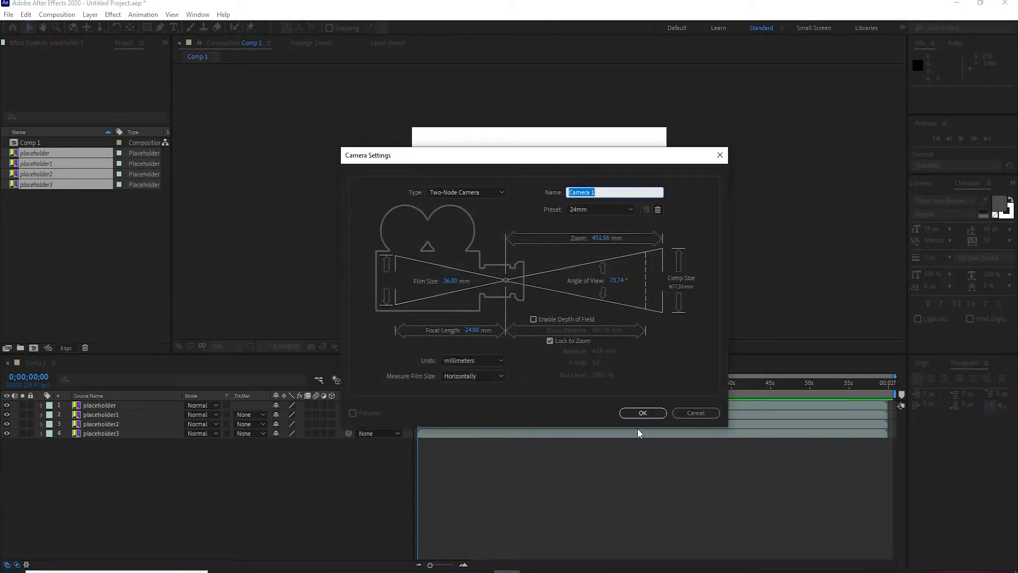
left_click(641, 412)
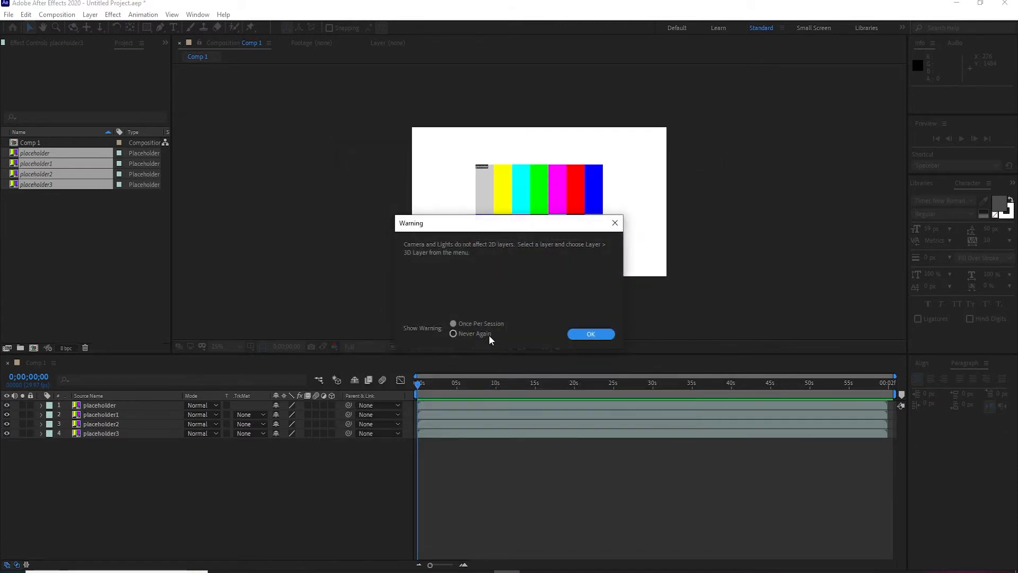
left_click(599, 336)
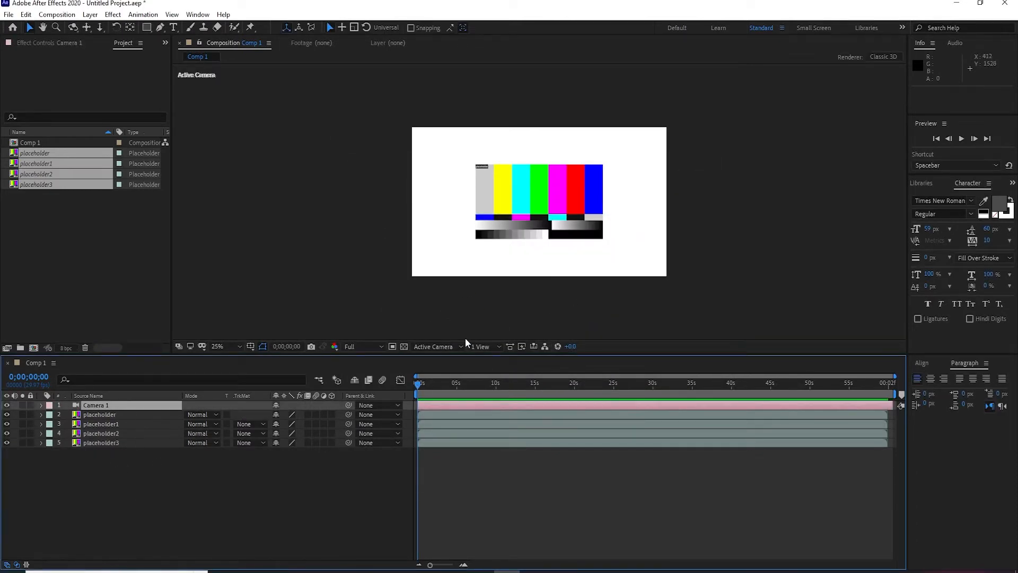
key("period")
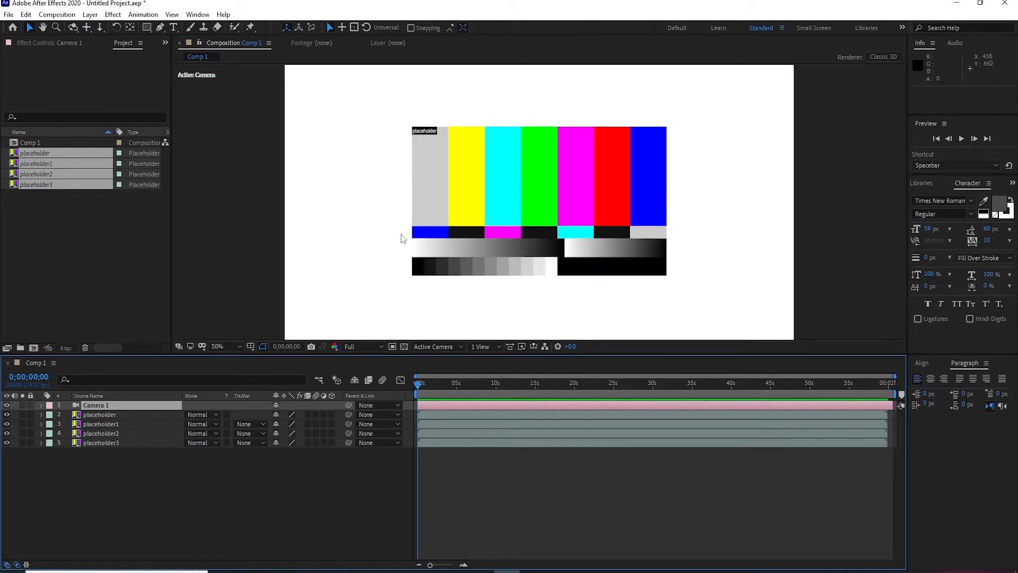
Orbit Camera 1 around the flat placeholder layers with the camera orbit tool.
left_click(74, 28)
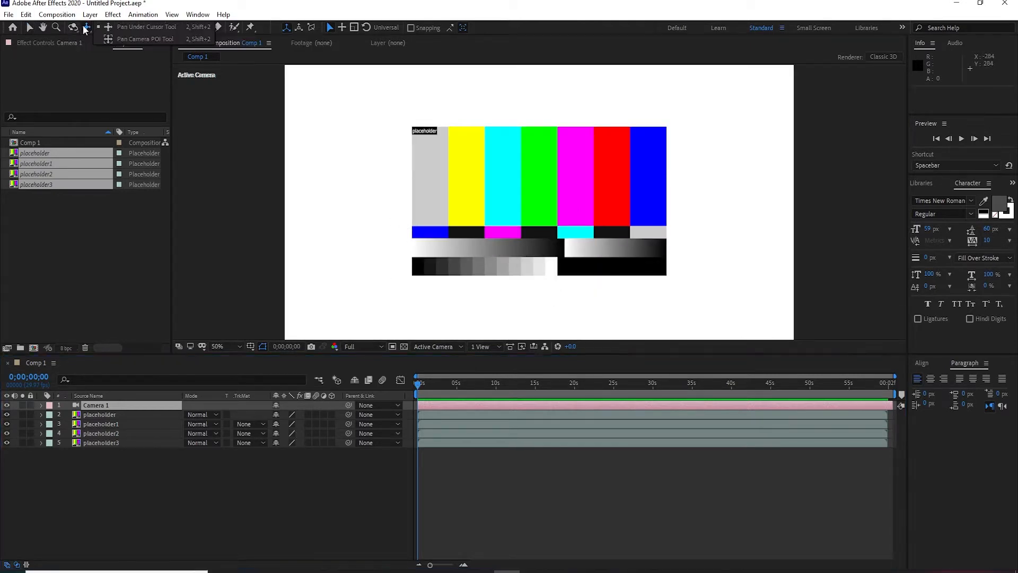
left_click(139, 51)
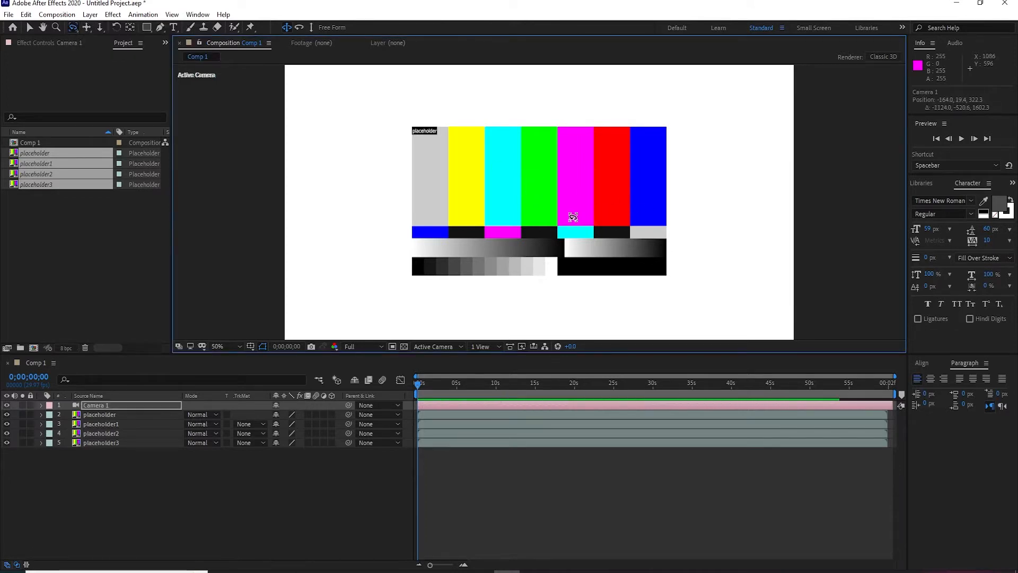
key("comma")
left_click_drag(546, 216, 568, 234)
left_click(116, 404)
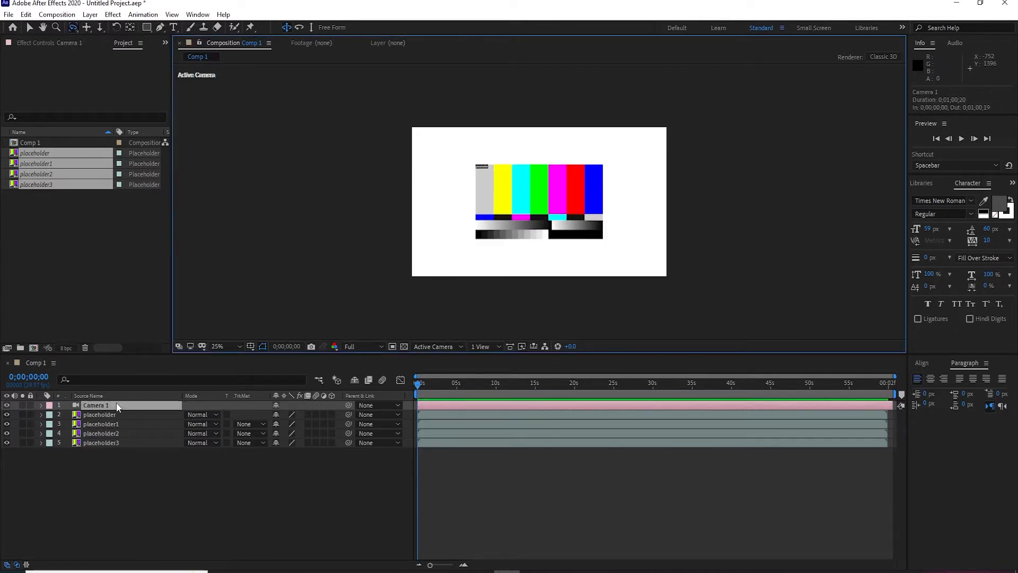
left_click_drag(500, 228, 590, 233)
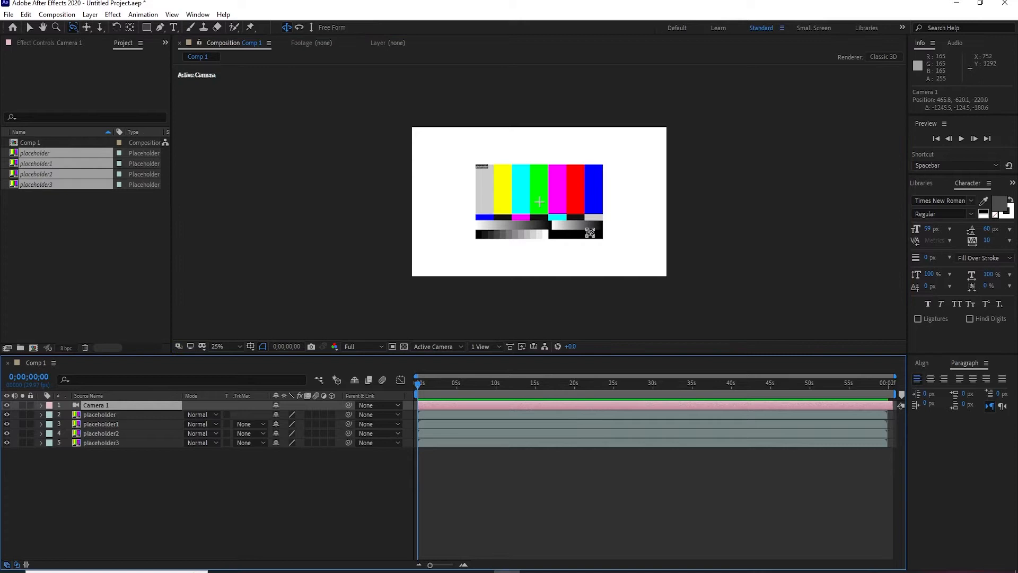
Switch to another camera orbit tool variant and orbit Camera 1 further around the composition.
left_click(70, 27)
left_click(132, 30)
left_click_drag(504, 197, 621, 223)
left_click_drag(552, 208, 334, 329)
scroll(611, 178, "up", 1)
scroll(610, 178, "down", 1)
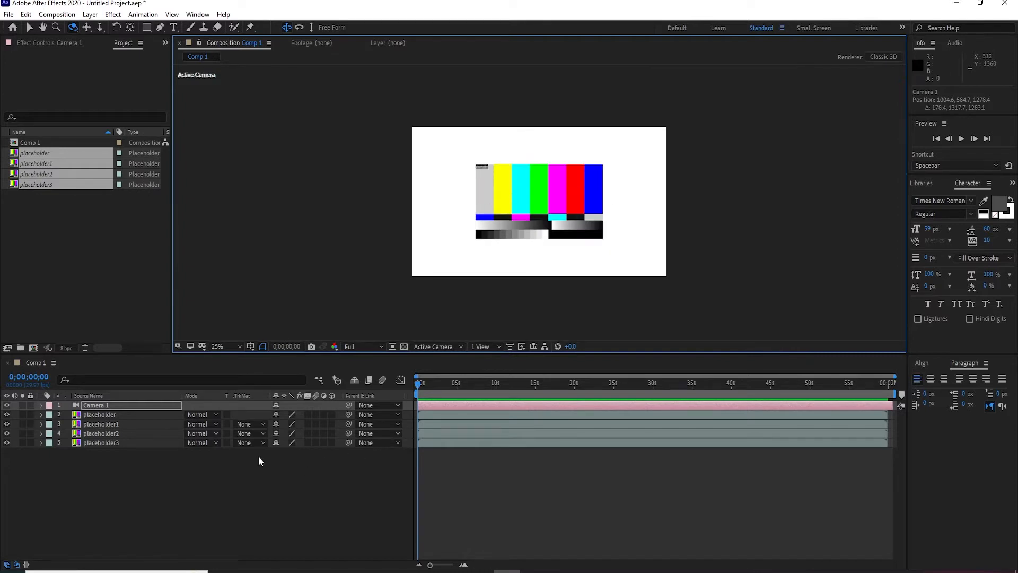
Turn all four placeholder layers into 3D layers.
left_click(105, 415)
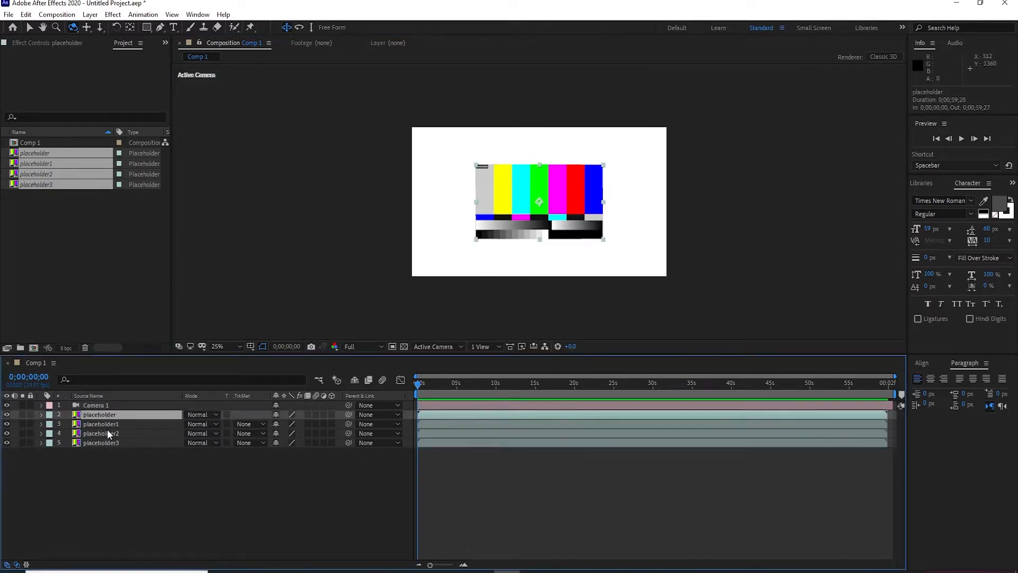
left_click(108, 433)
left_click_drag(332, 415, 332, 447)
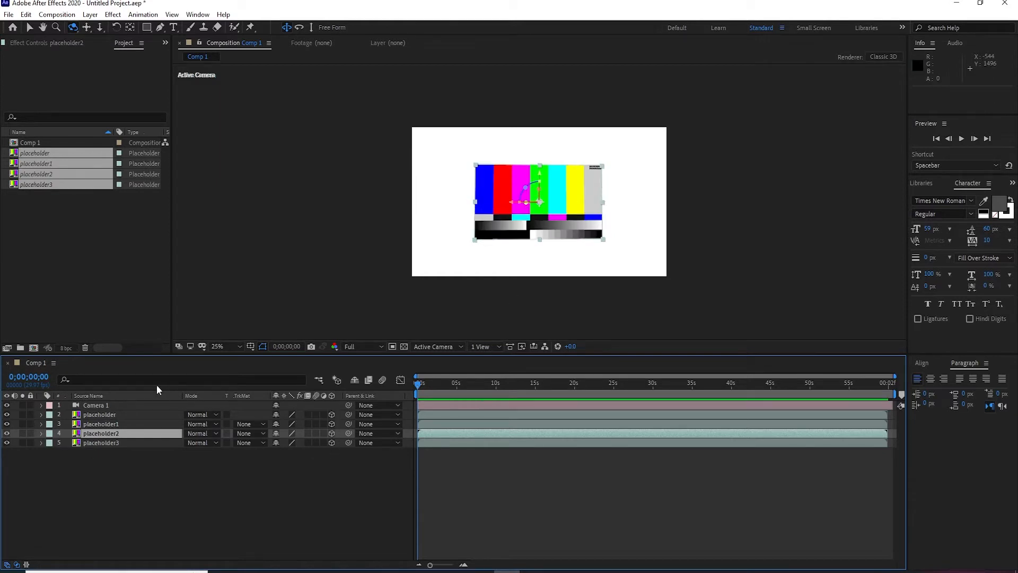
Orbit Camera 1 around the 3D placeholder layers as a test and undo the orbit.
left_click(96, 405)
left_click_drag(709, 223, 507, 217)
key("ctrl+z")
key("ctrl+z")
key("ctrl+z")
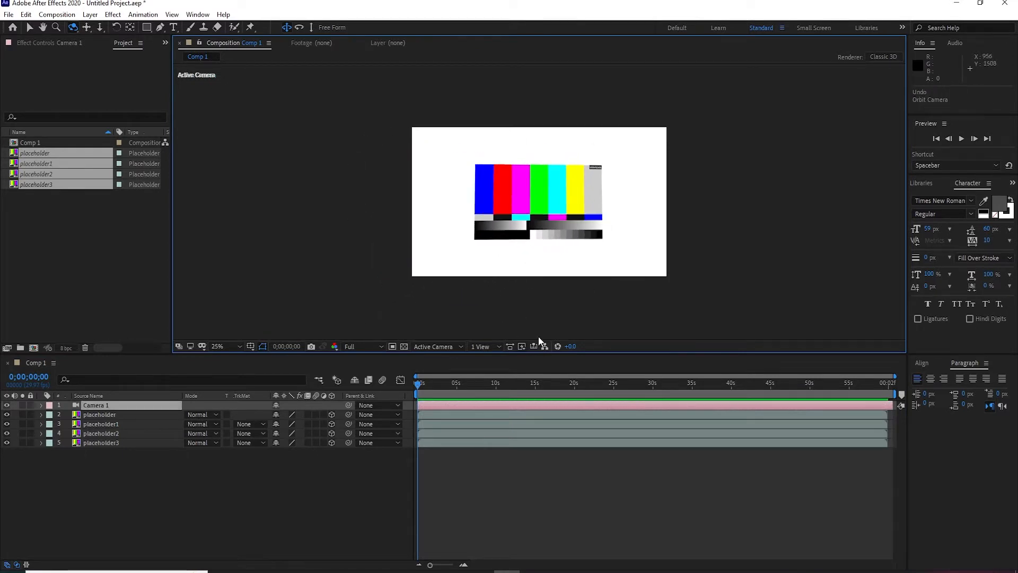
Select the placeholder layers one after another, try a slight orbit with Camera 1, and undo it.
left_click(110, 426)
left_click(110, 434)
left_click(112, 442)
left_click(109, 433)
left_click(108, 415)
left_click(113, 406)
left_click_drag(580, 259, 607, 254)
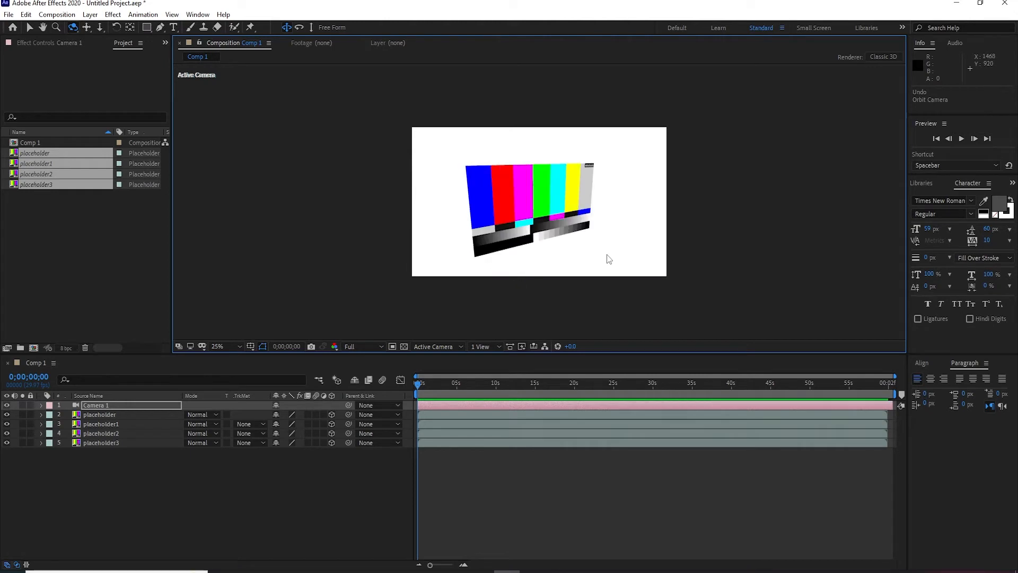
key("ctrl+z")
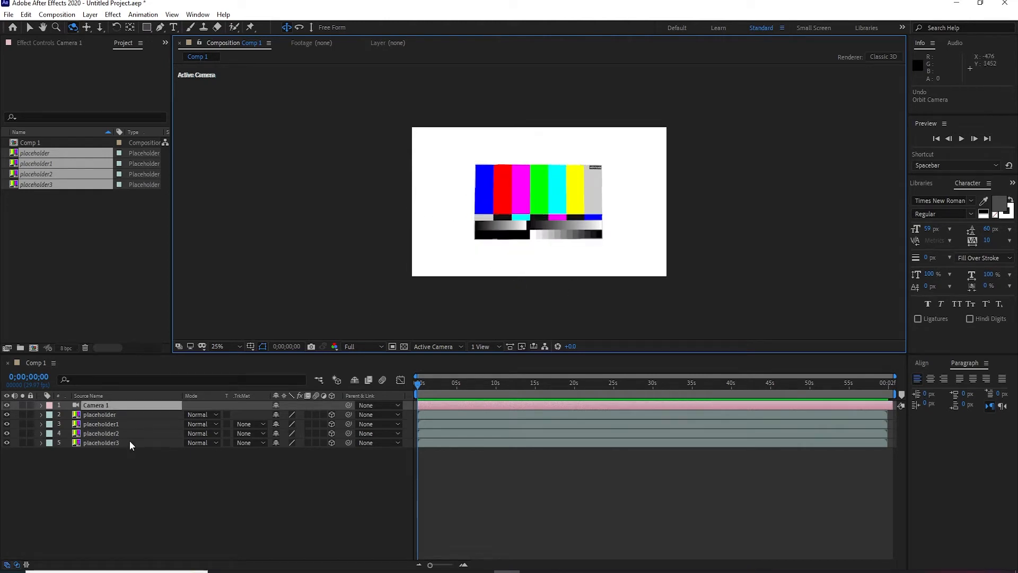
left_click(123, 417)
left_click(113, 424)
left_click(110, 433)
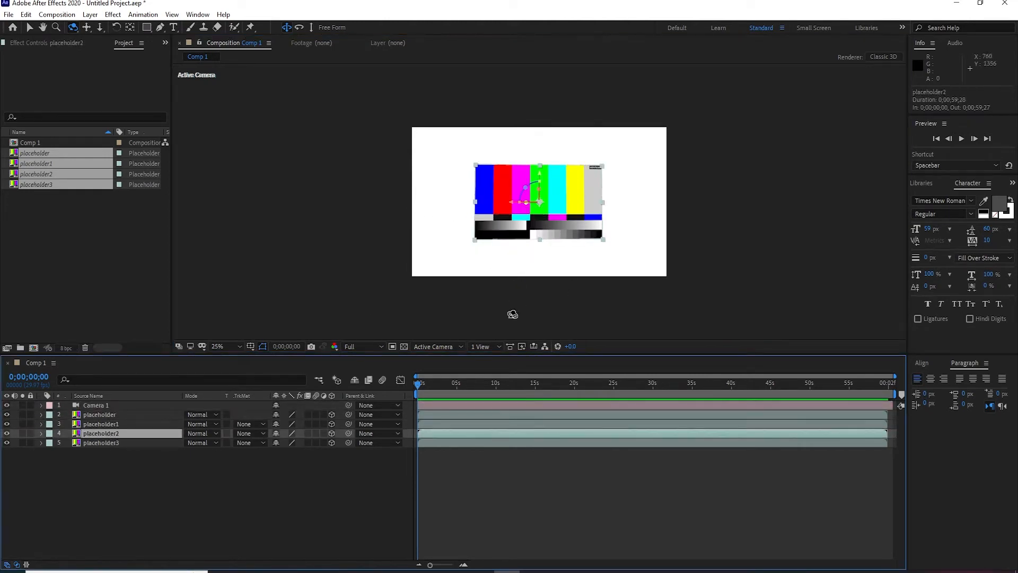
scroll(510, 231, "up", 1)
scroll(512, 231, "down", 1)
left_click(116, 417)
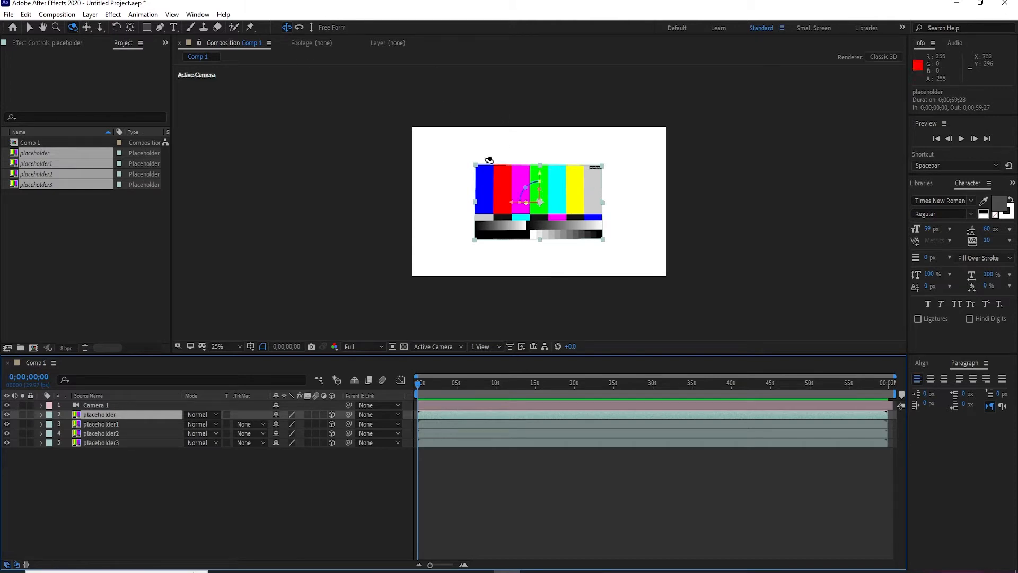
scroll(523, 152, "up", 1)
scroll(523, 152, "down", 1)
Enable snapping and snap the anchor point of the layer named placeholder to the midpoint of its side edge beside the blue bar.
left_click(30, 27)
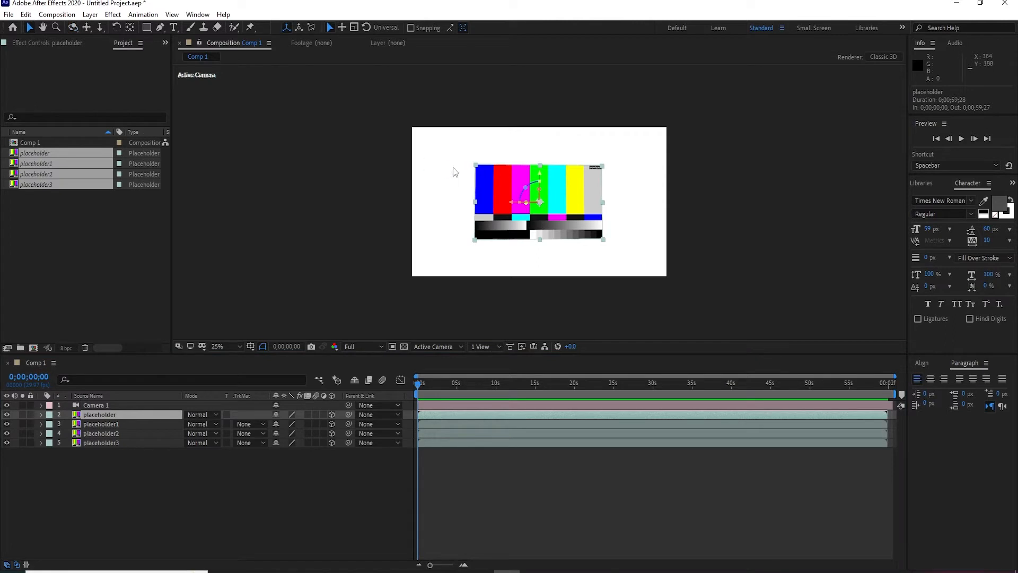
key("period")
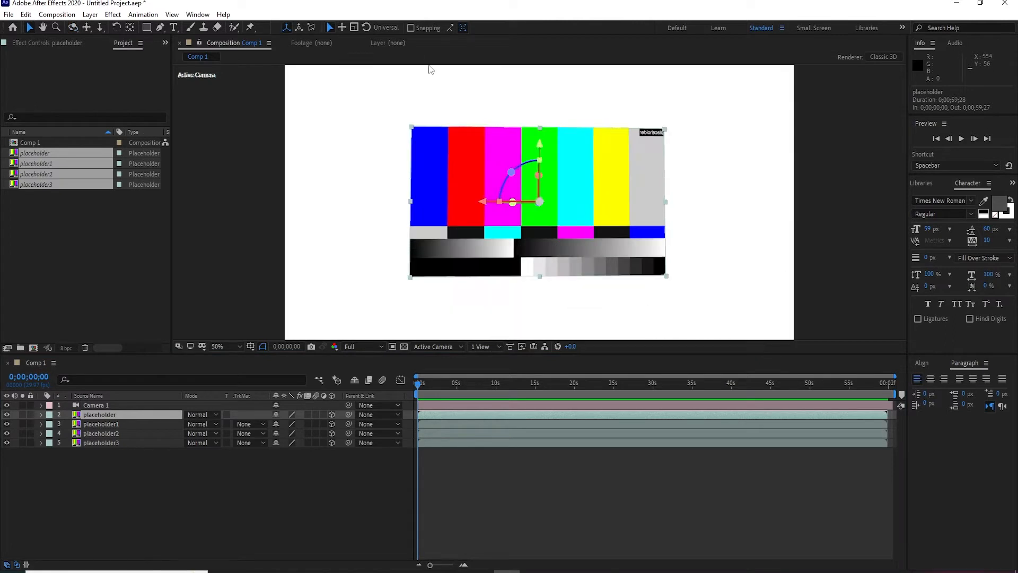
left_click(411, 28)
key("c")
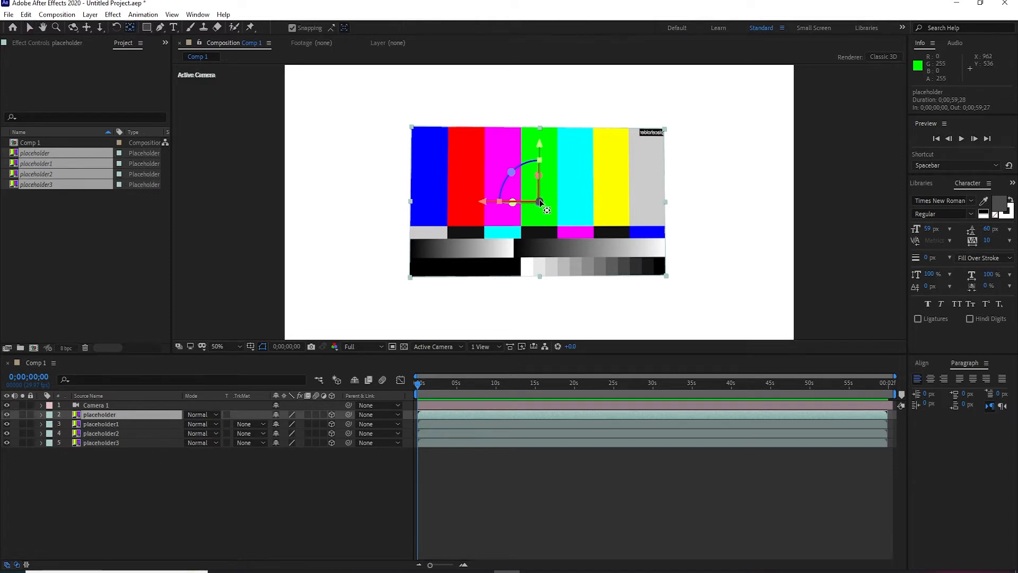
left_click_drag(500, 201, 216, 209)
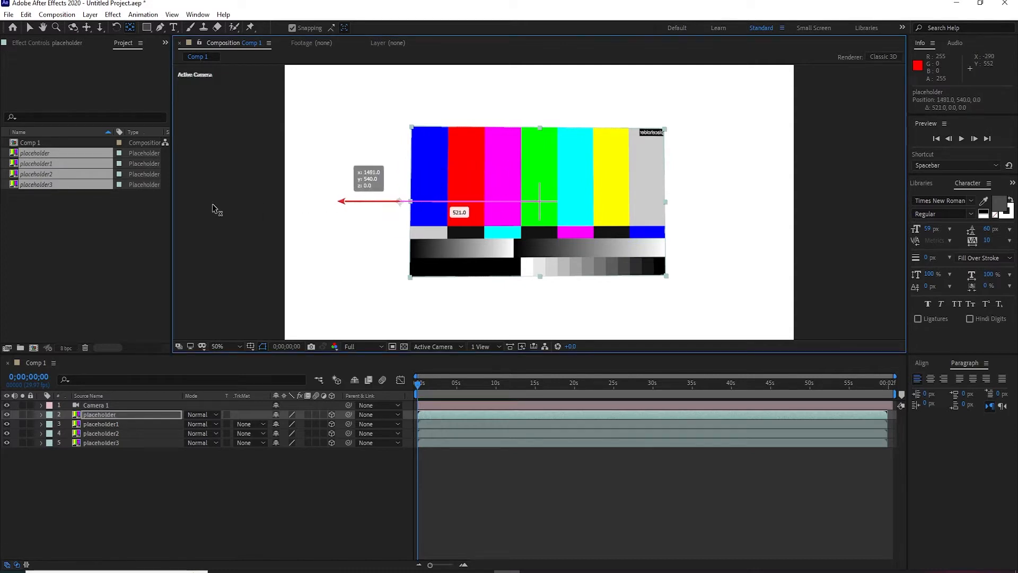
key("ctrl+z")
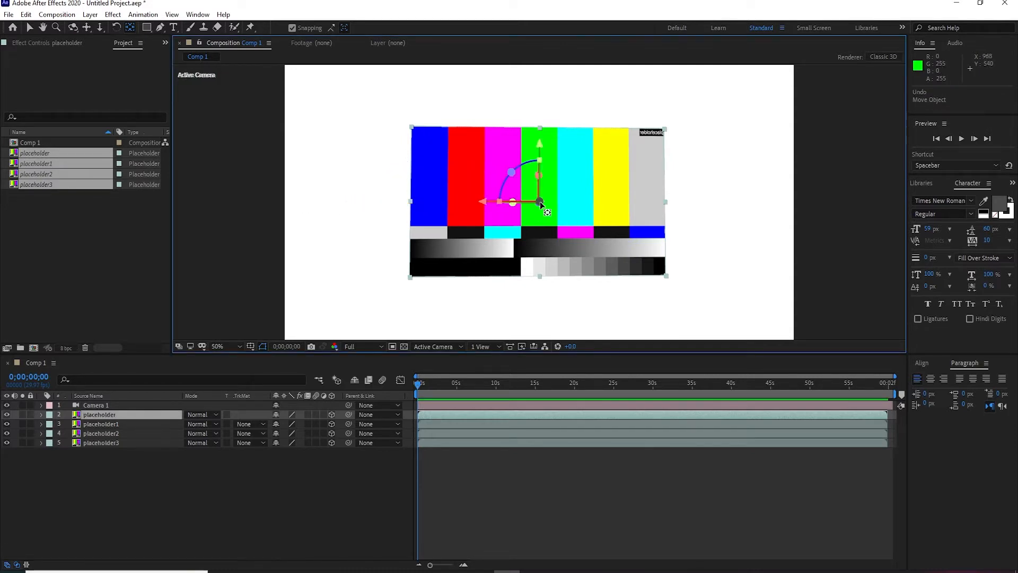
left_click(118, 415)
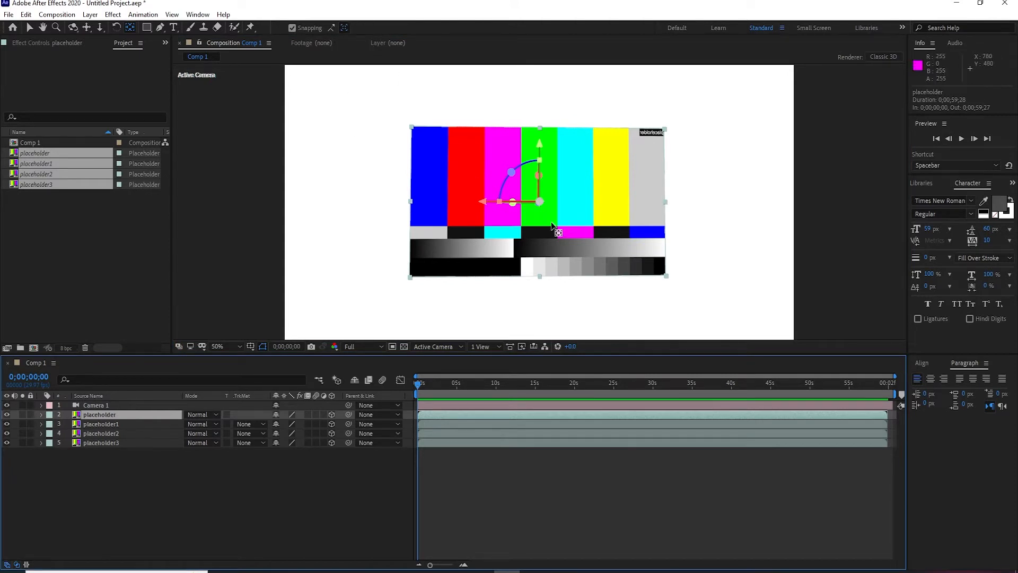
left_click_drag(532, 206, 411, 206)
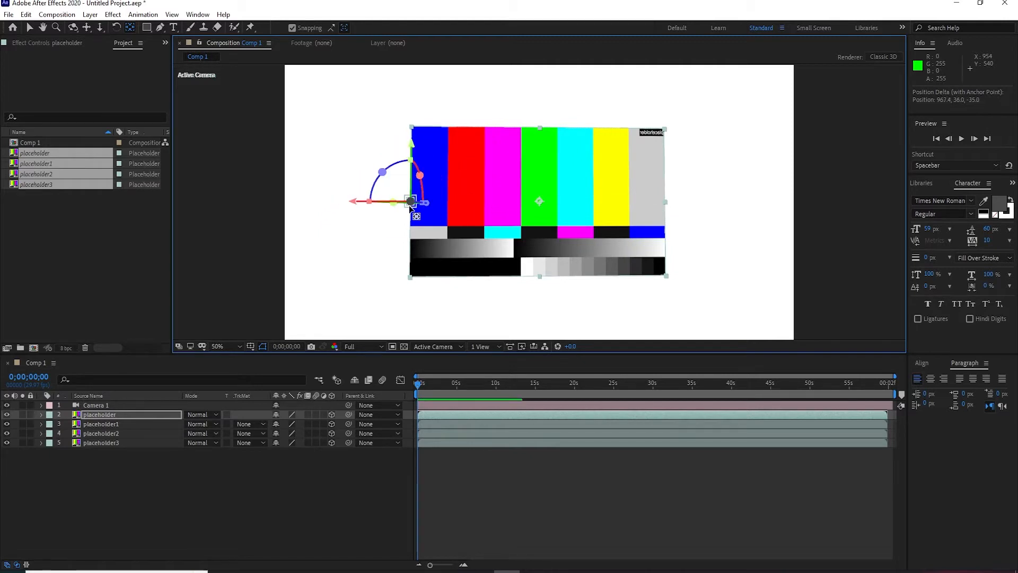
scroll(437, 232, "down", 1)
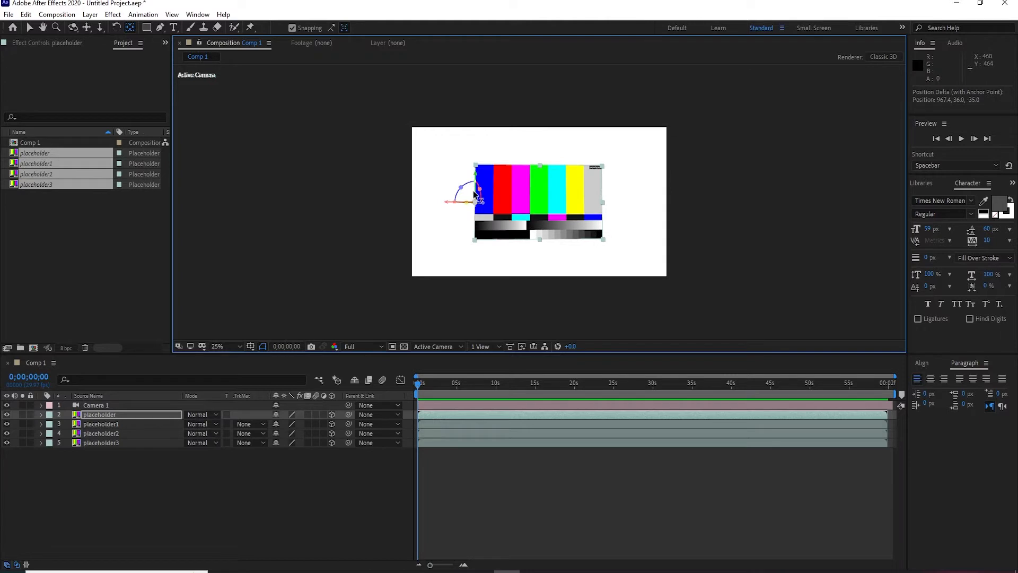
scroll(477, 204, "up", 1)
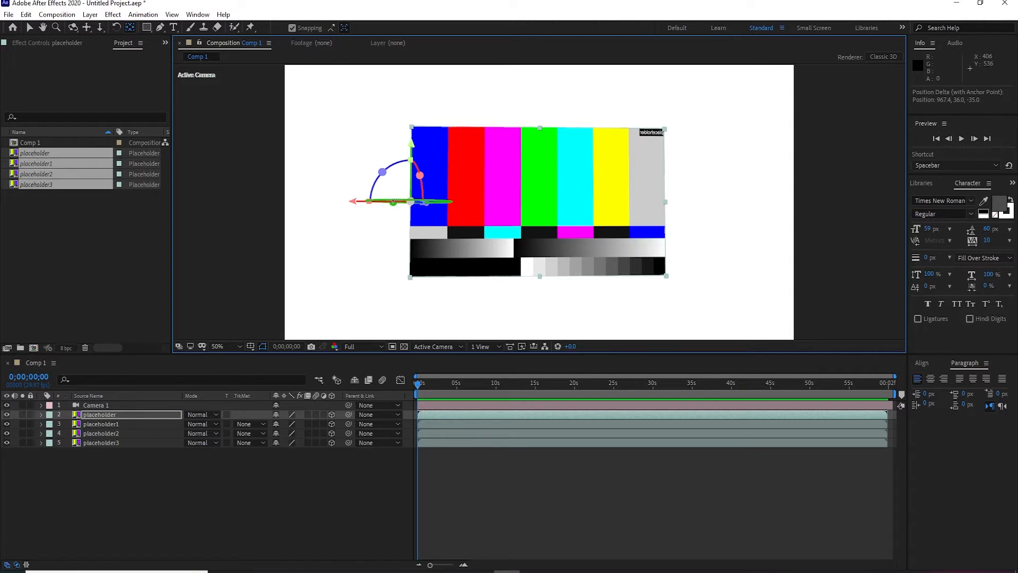
Set the Y Rotation of the layer named placeholder to 90° and collapse its properties.
left_click(41, 415)
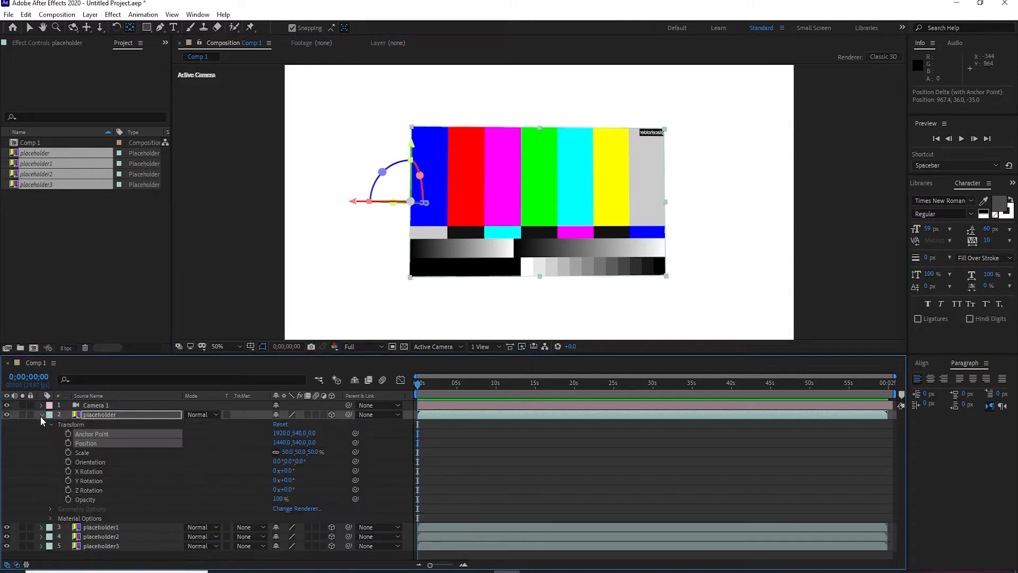
left_click(89, 481)
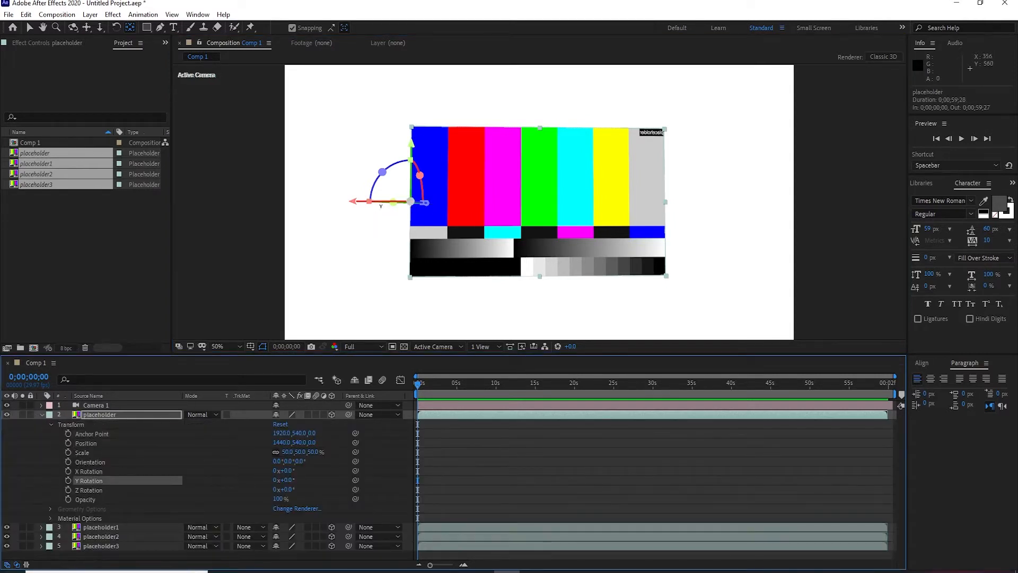
left_click_drag(291, 481, 319, 480)
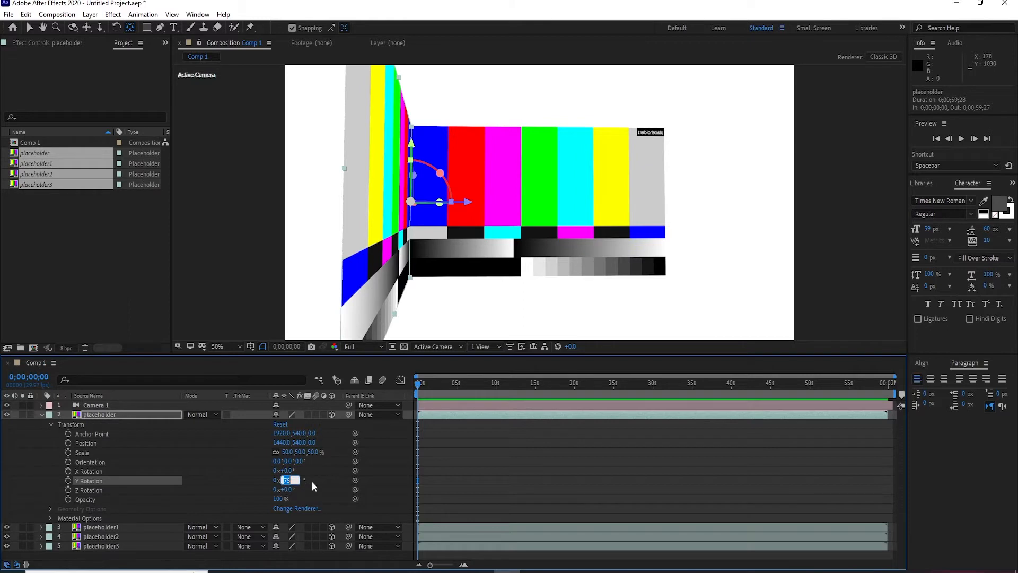
key("Return")
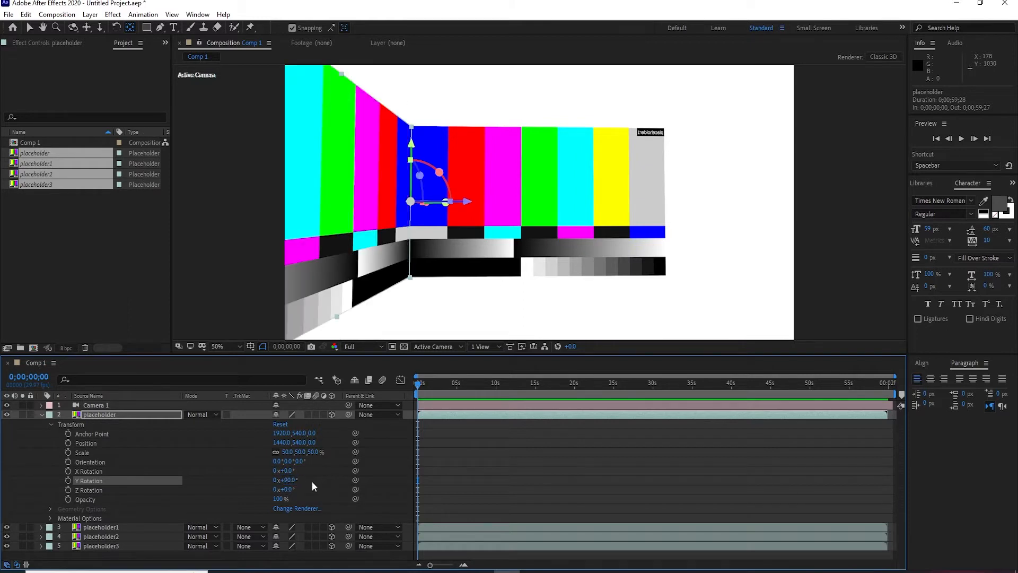
scroll(441, 243, "down", 4)
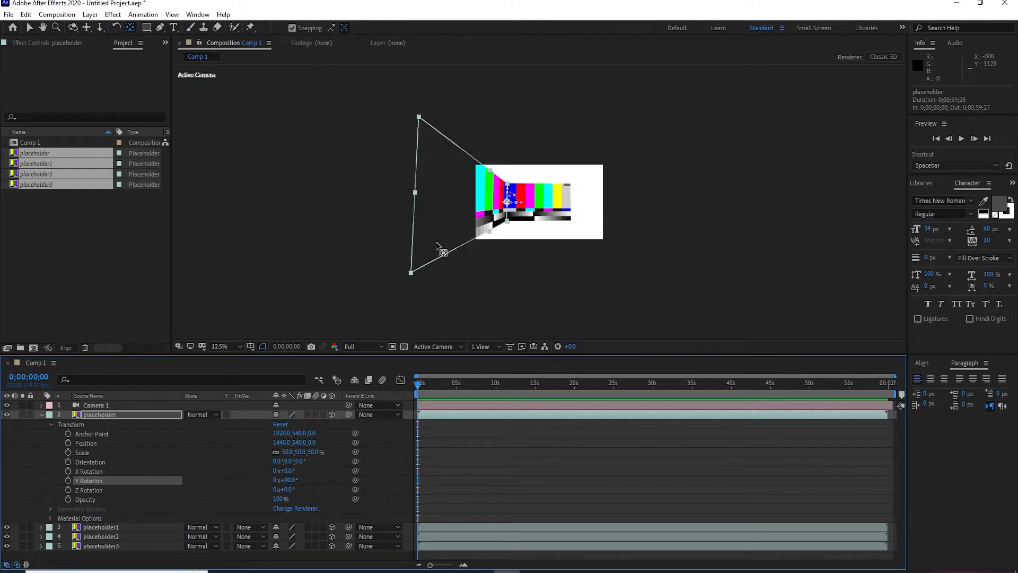
scroll(445, 244, "up", 2)
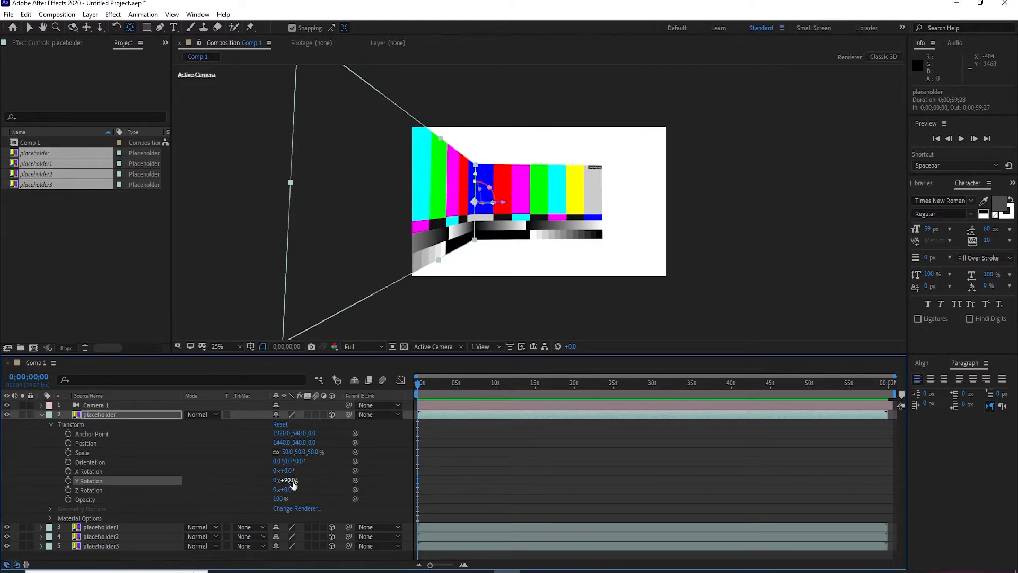
left_click_drag(294, 484, 278, 476)
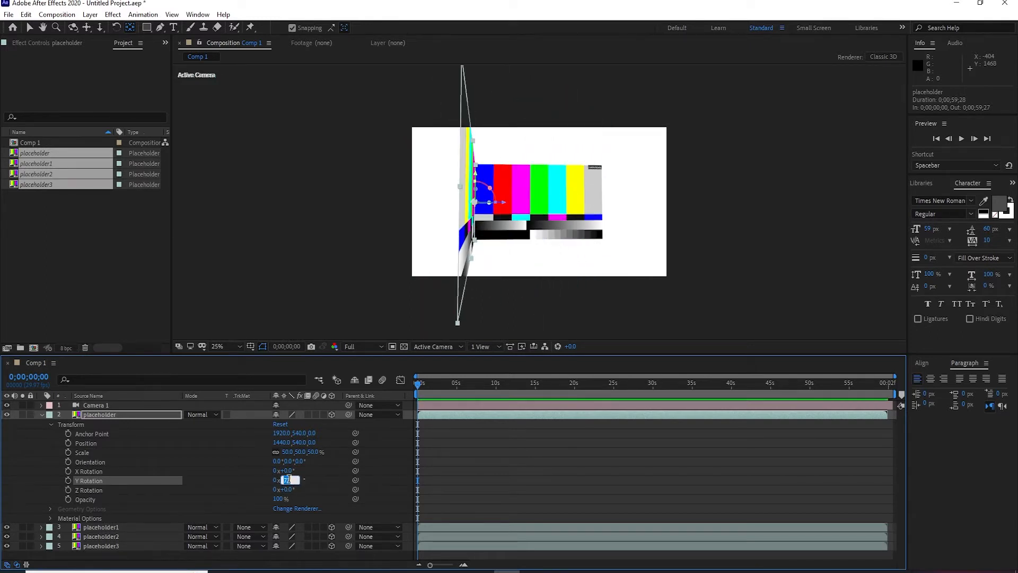
key("Return")
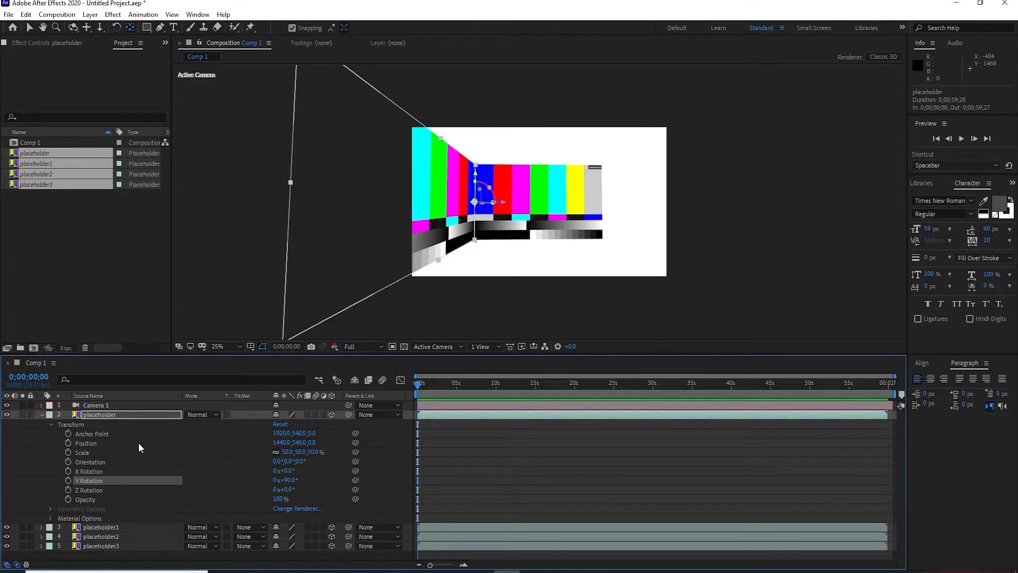
left_click(43, 412)
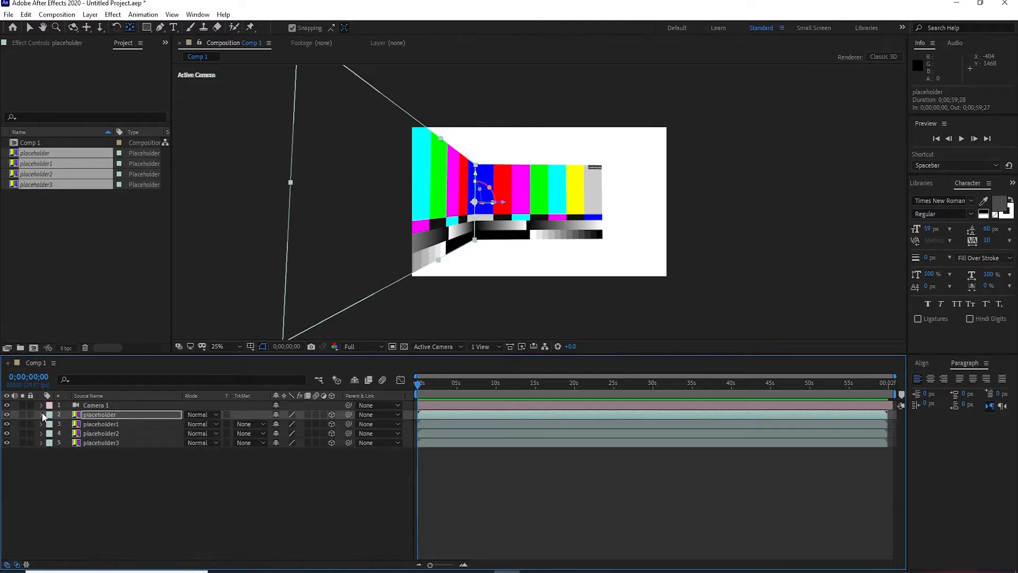
Snap the anchor point of placeholder1 to the midpoint of its side edge beside the light grey bar.
key("period")
key("period")
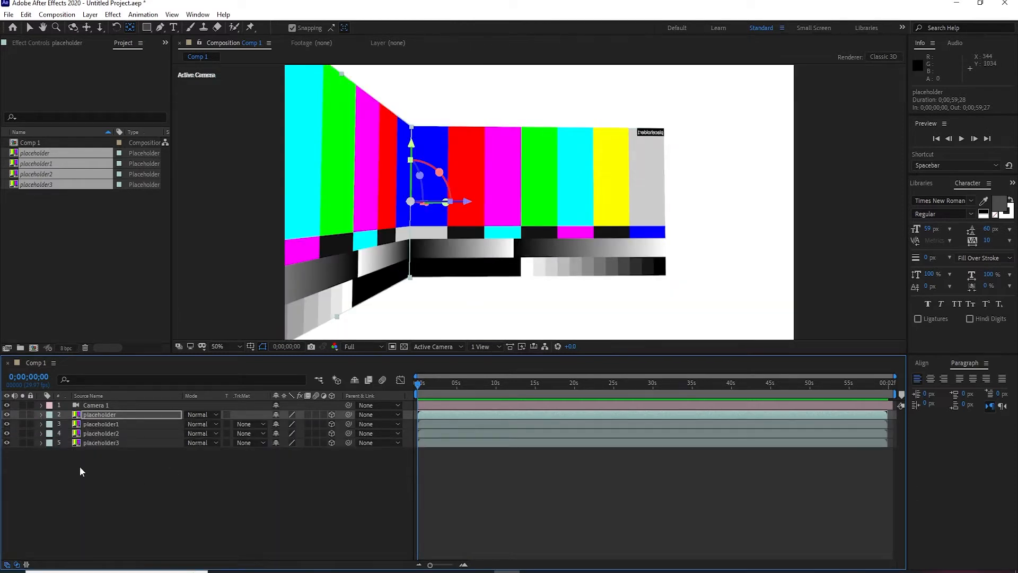
left_click(107, 424)
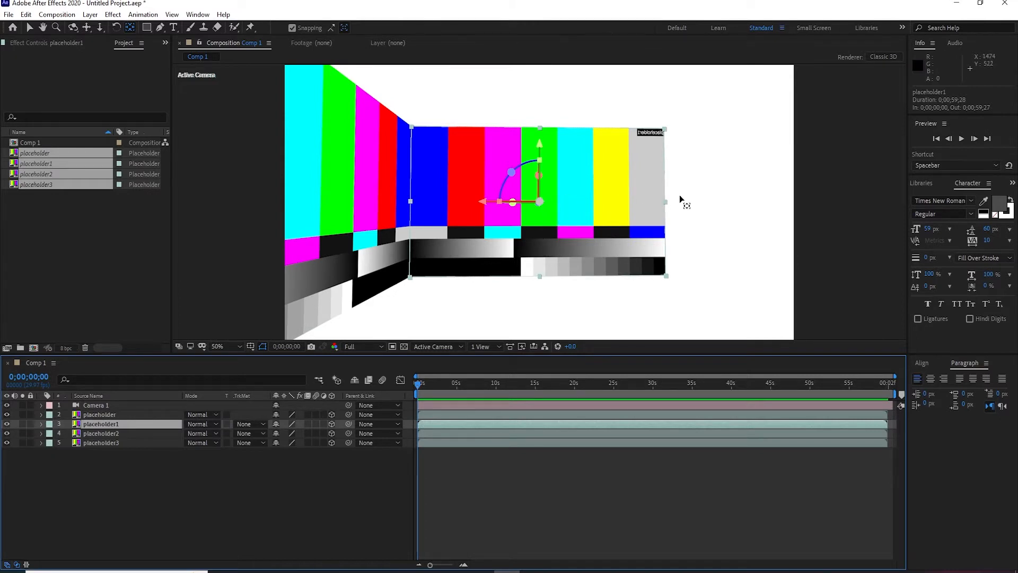
left_click_drag(540, 201, 685, 212)
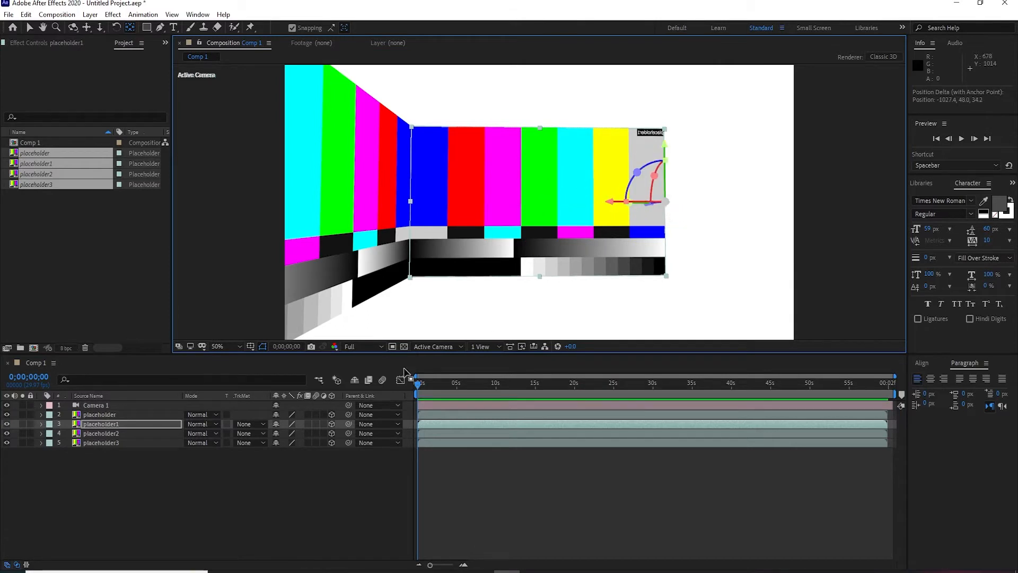
Set the Y Rotation of placeholder1 to -90° and collapse its properties.
left_click(41, 424)
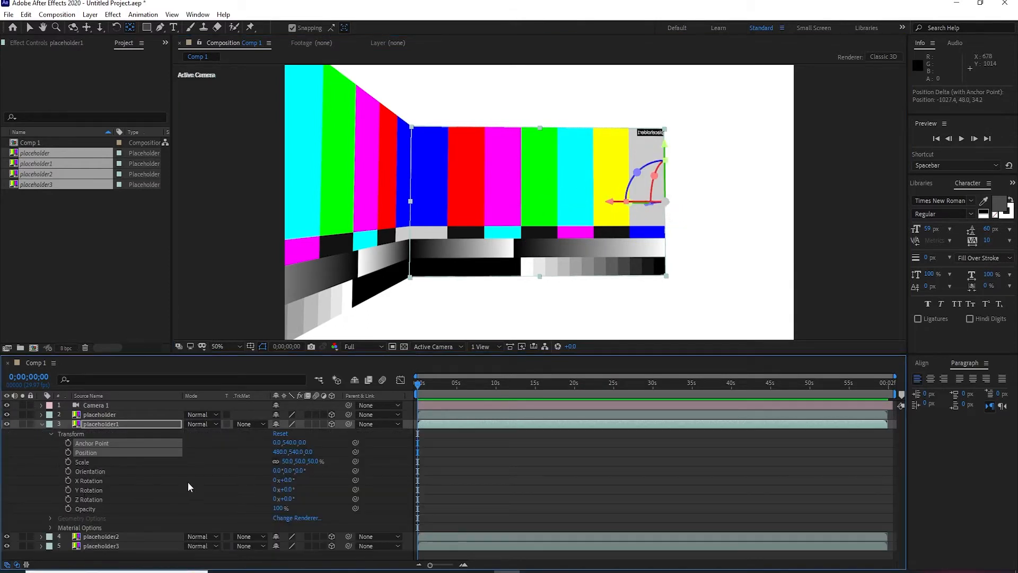
left_click_drag(289, 491, 252, 488)
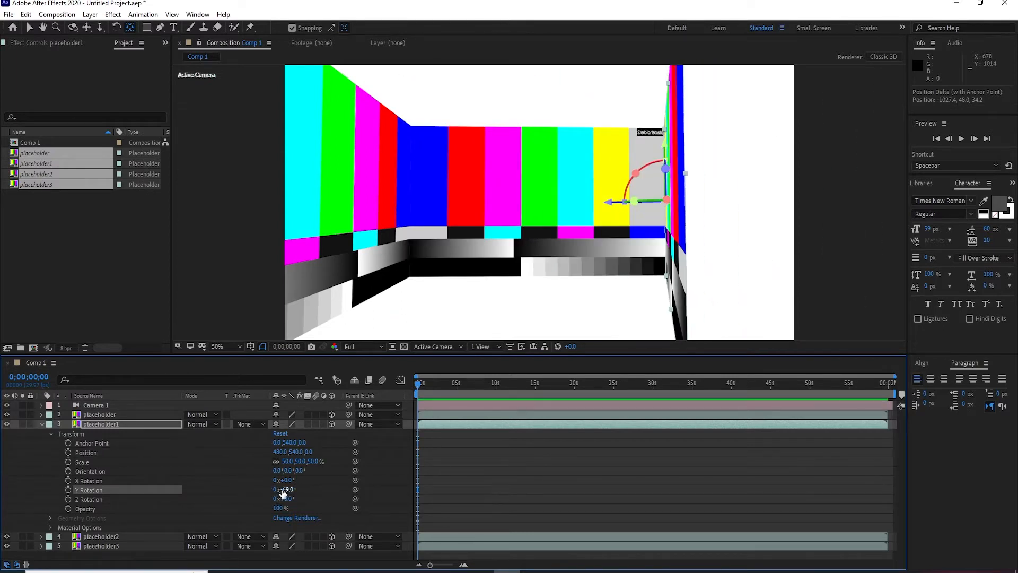
type("90")
key("Return")
key("comma")
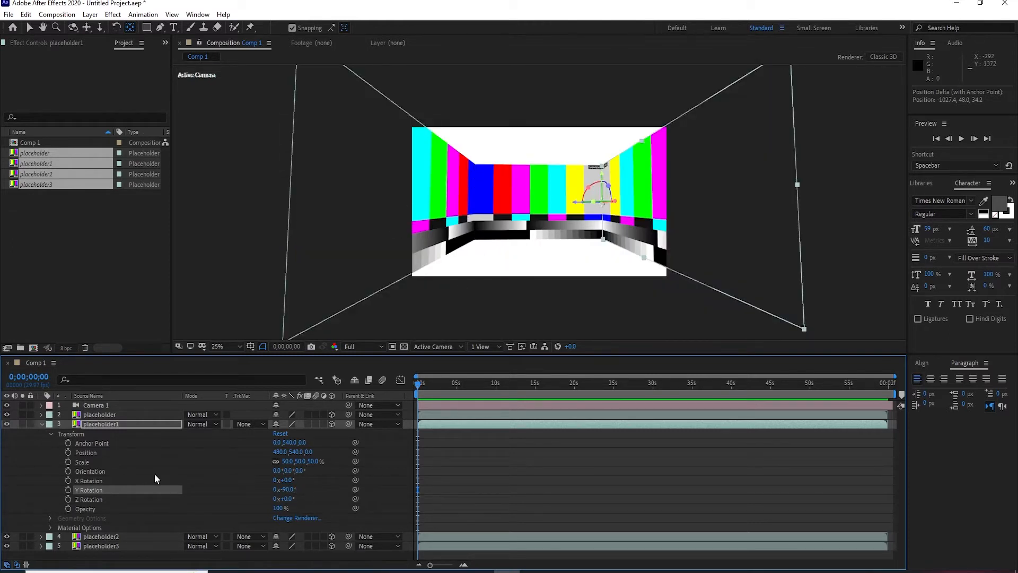
left_click(42, 424)
Set the Z position of placeholder2 to 960 so it forms the wall opposite placeholder3, and collapse its properties.
left_click(100, 434)
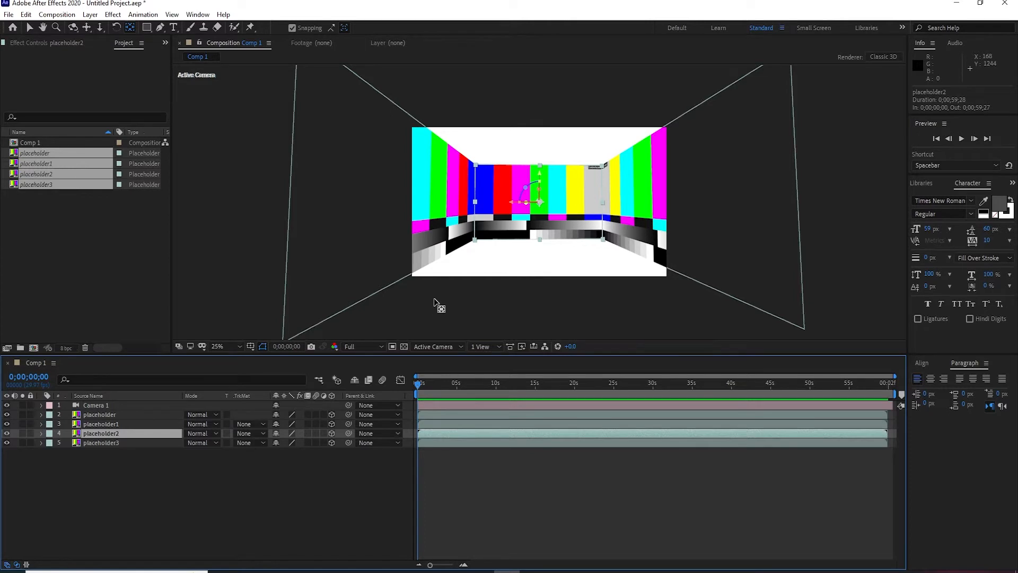
scroll(436, 301, "down", 1)
scroll(493, 297, "up", 1)
left_click(42, 434)
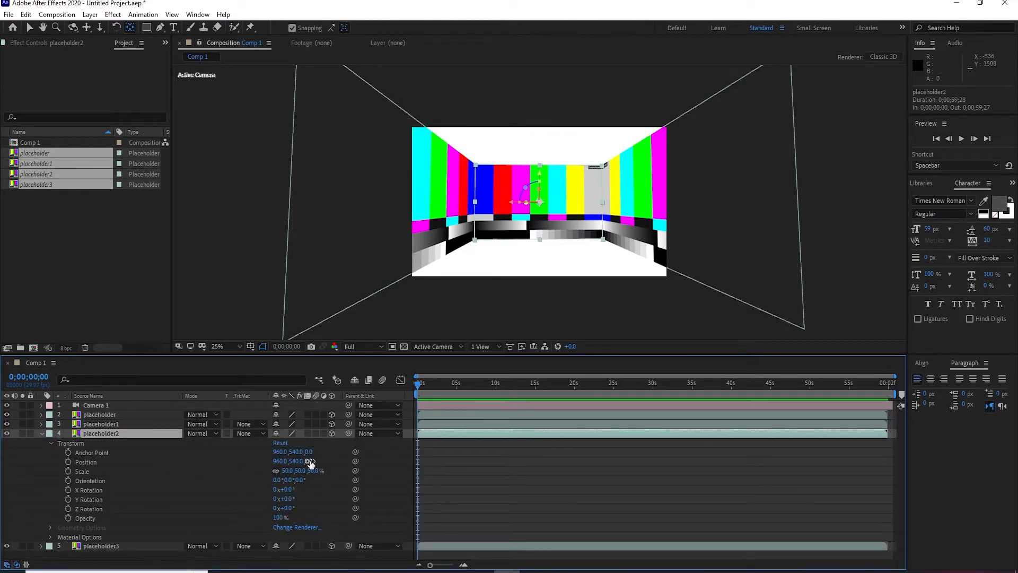
left_click_drag(309, 461, 807, 448)
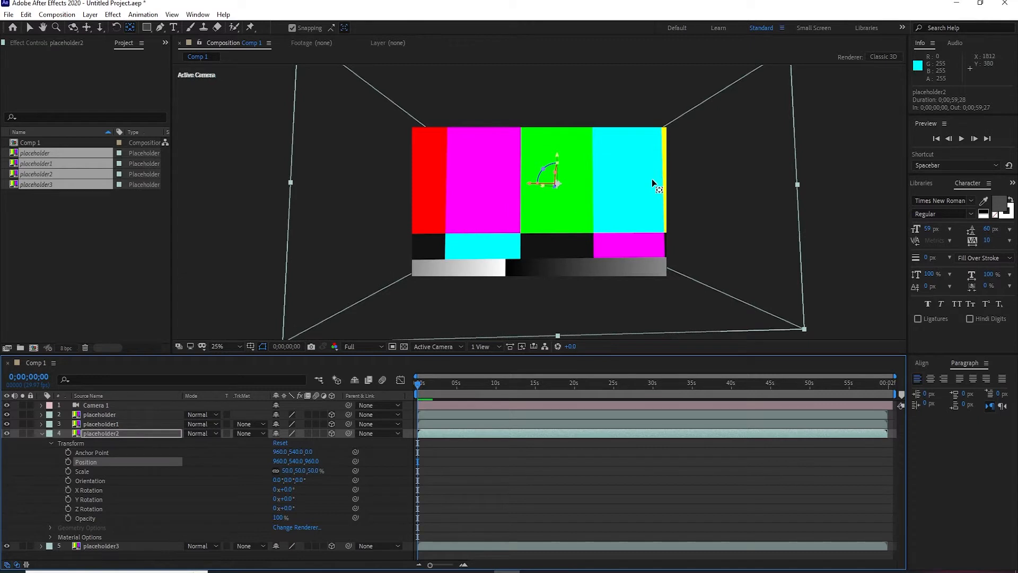
key("comma")
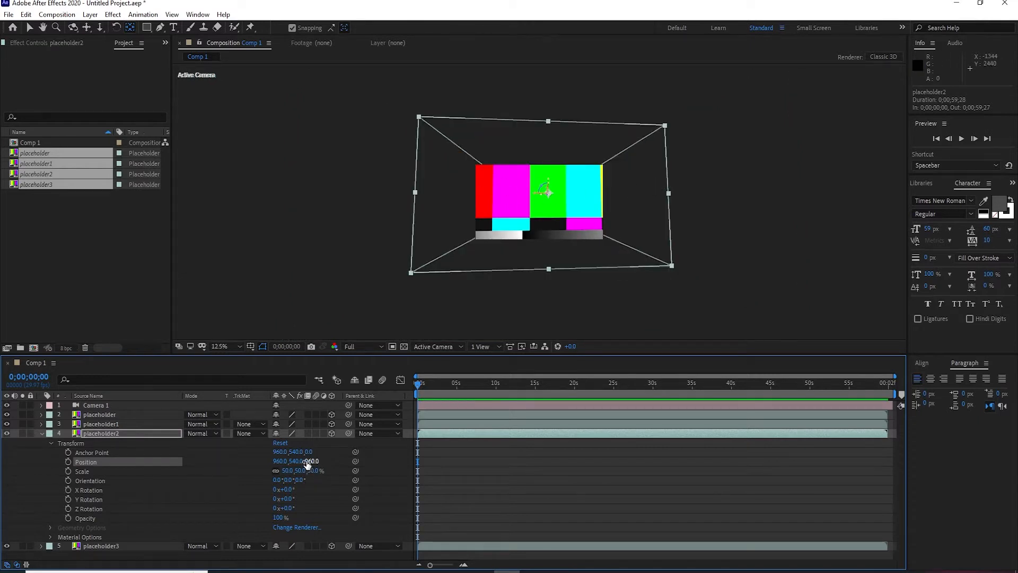
left_click_drag(314, 461, 311, 466)
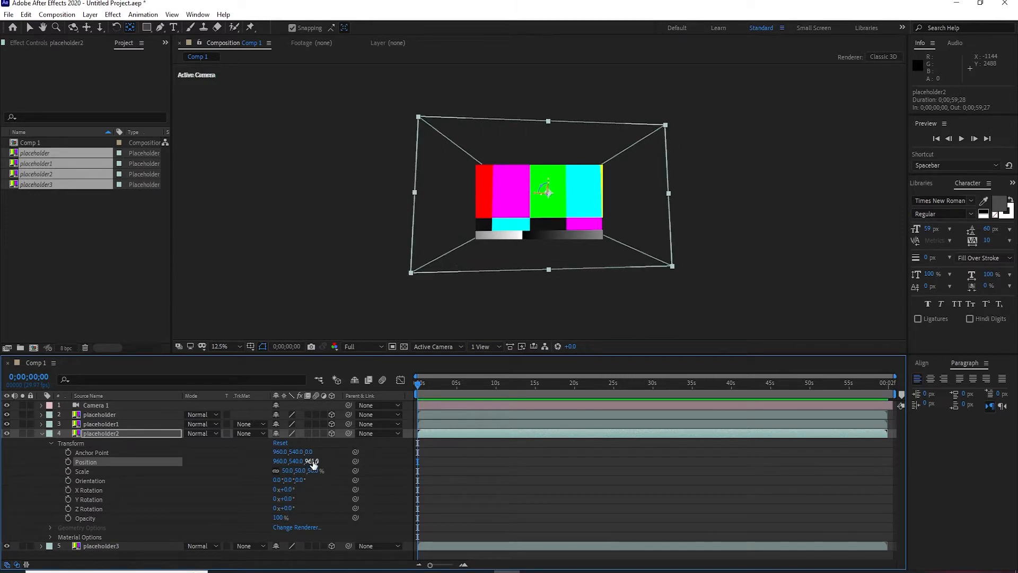
left_click_drag(312, 465, 311, 464)
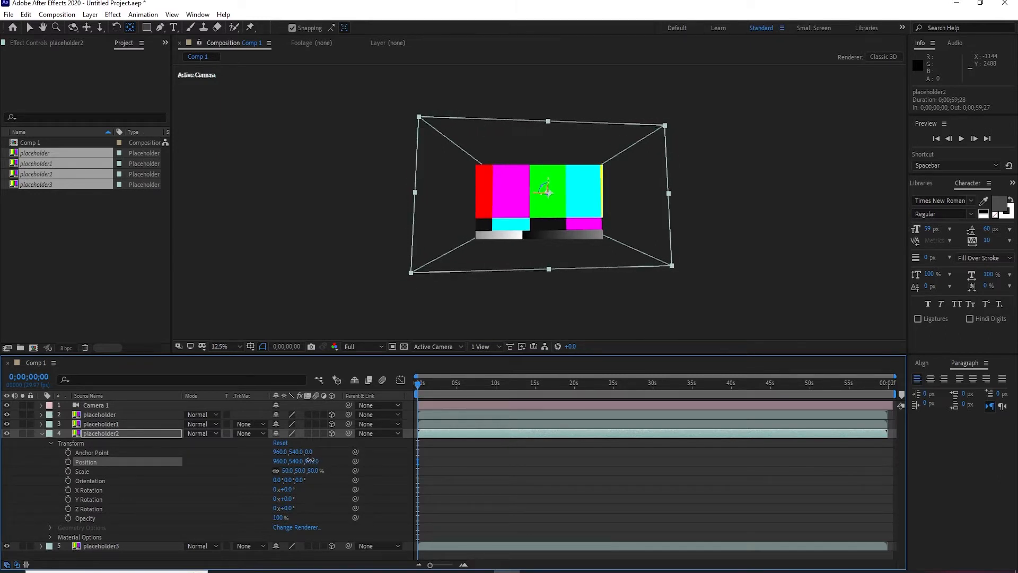
left_click(40, 432)
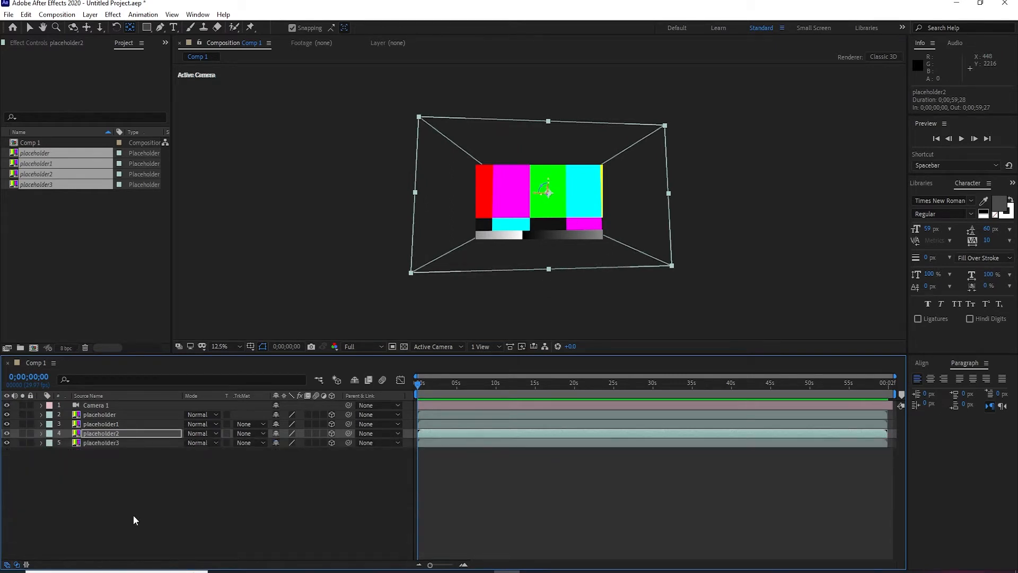
Try scaling all four placeholder layers down to 16% together, and undo the scaling.
left_click_drag(78, 485, 103, 415)
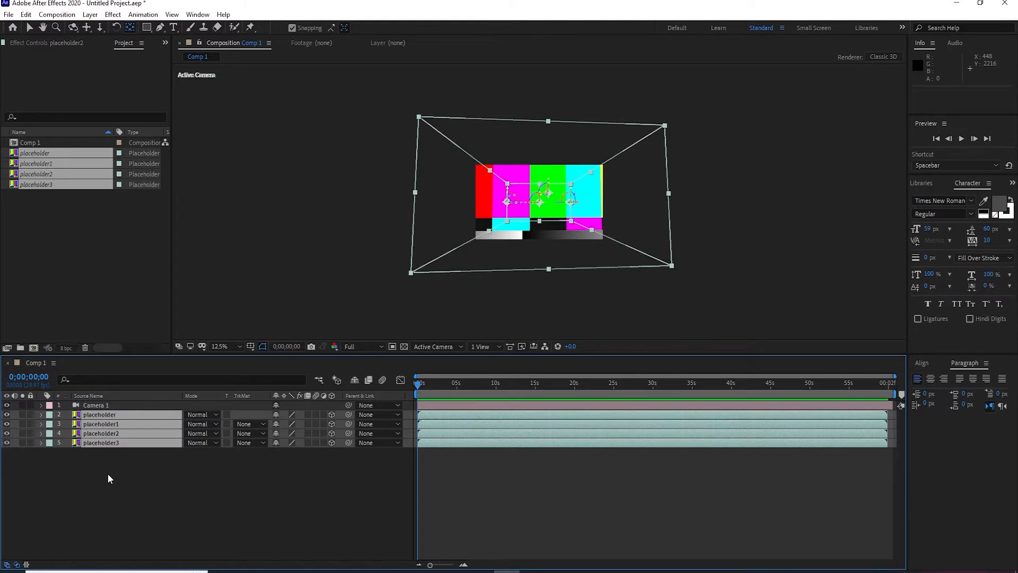
key("s")
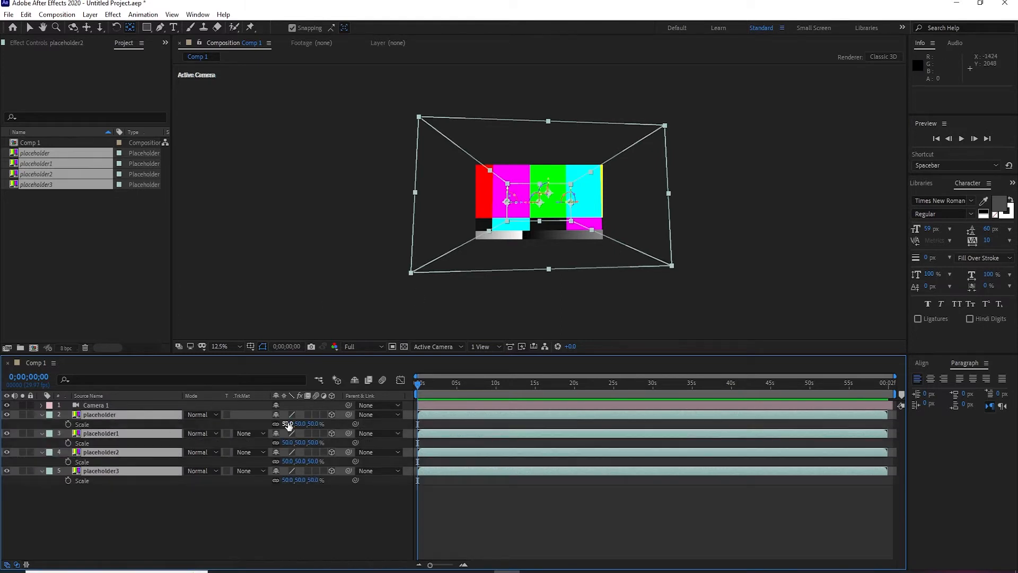
left_click_drag(287, 423, 267, 421)
scroll(647, 120, "up", 1)
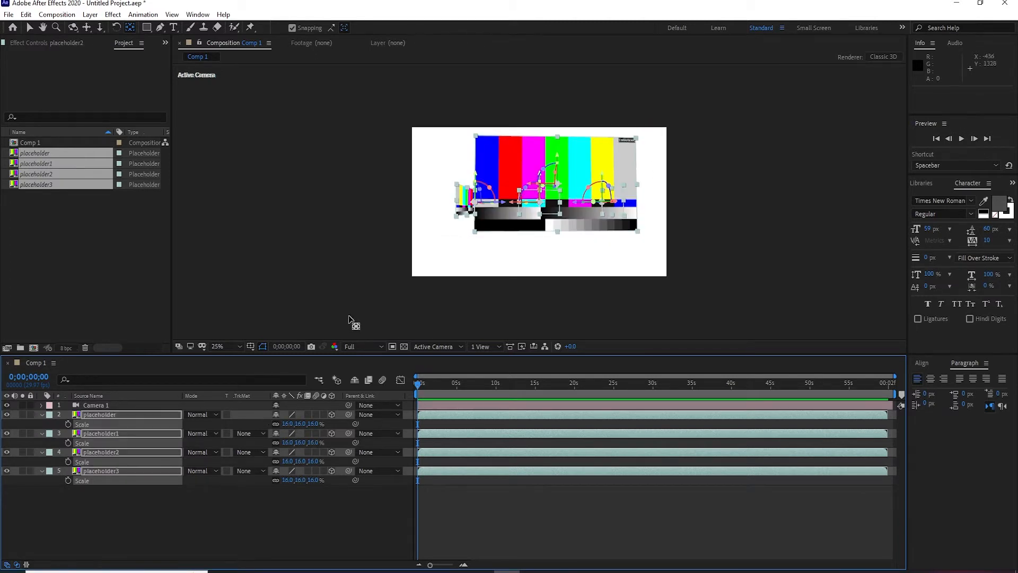
left_click(42, 414)
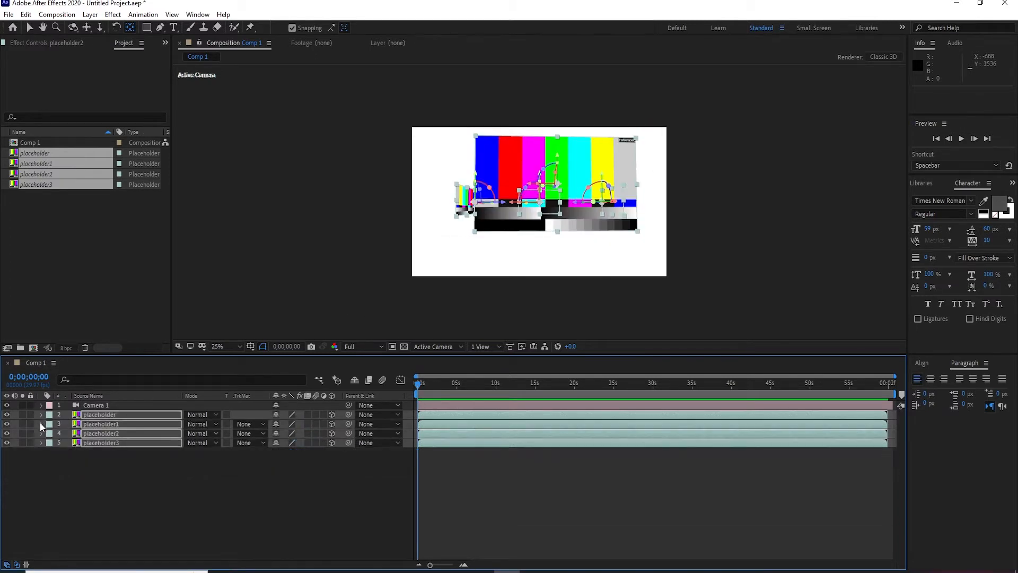
left_click(115, 470)
key("ctrl+z")
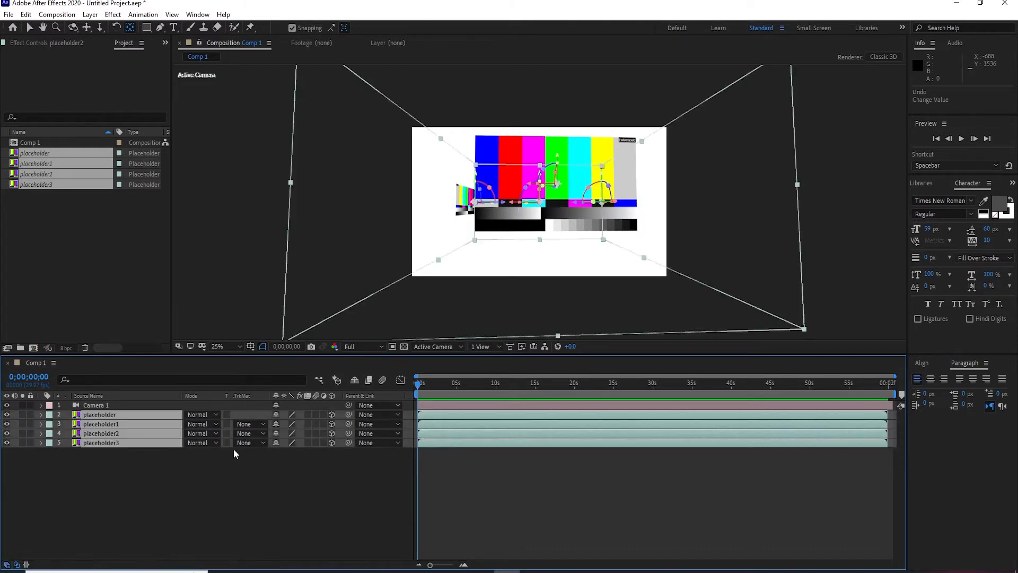
key("ctrl+z")
Orbit the camera around the placeholder walls with the Orbit Around Cursor Tool.
left_click(103, 404)
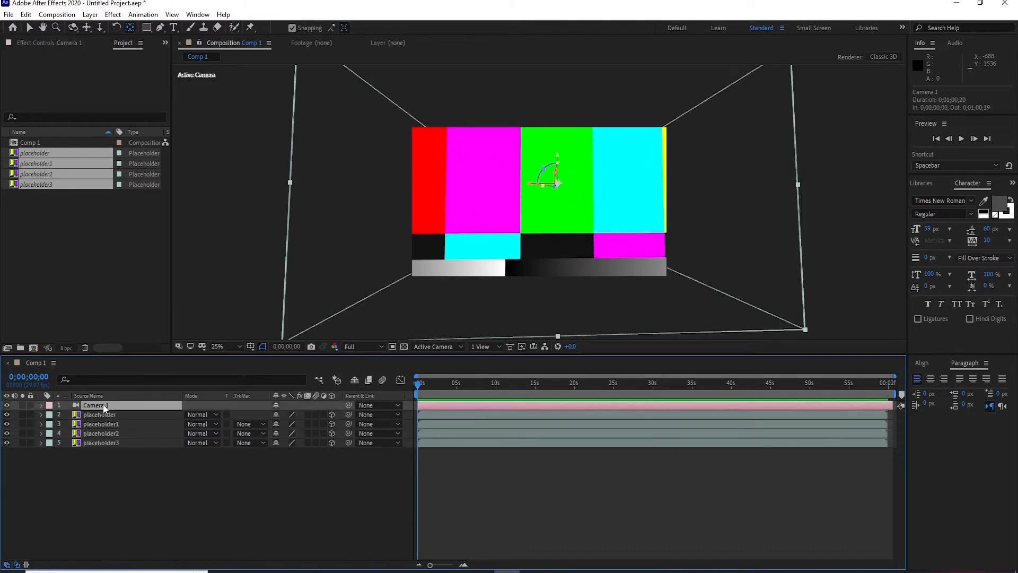
left_click(579, 190)
left_click(107, 404)
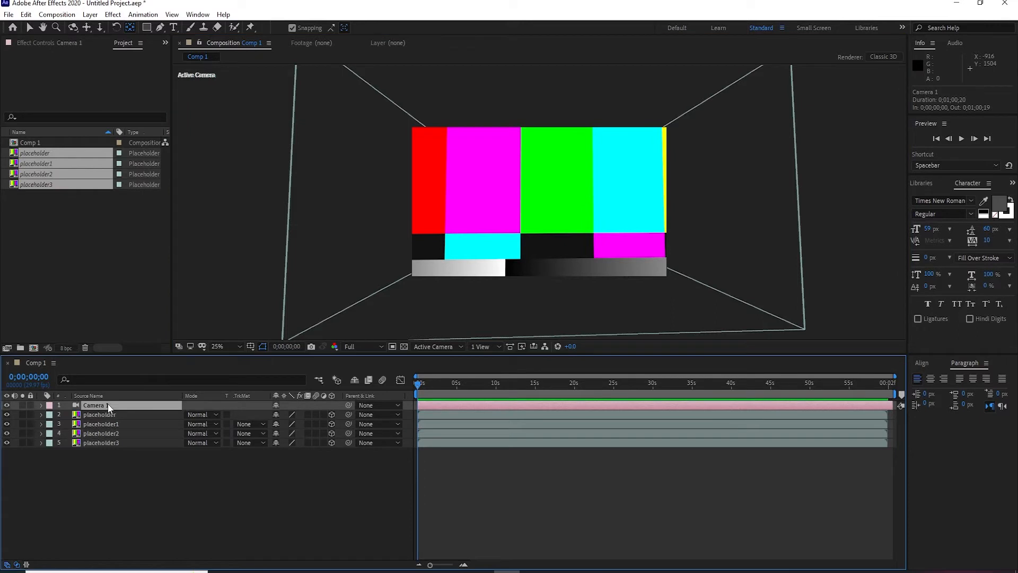
left_click(592, 198)
left_click(73, 28)
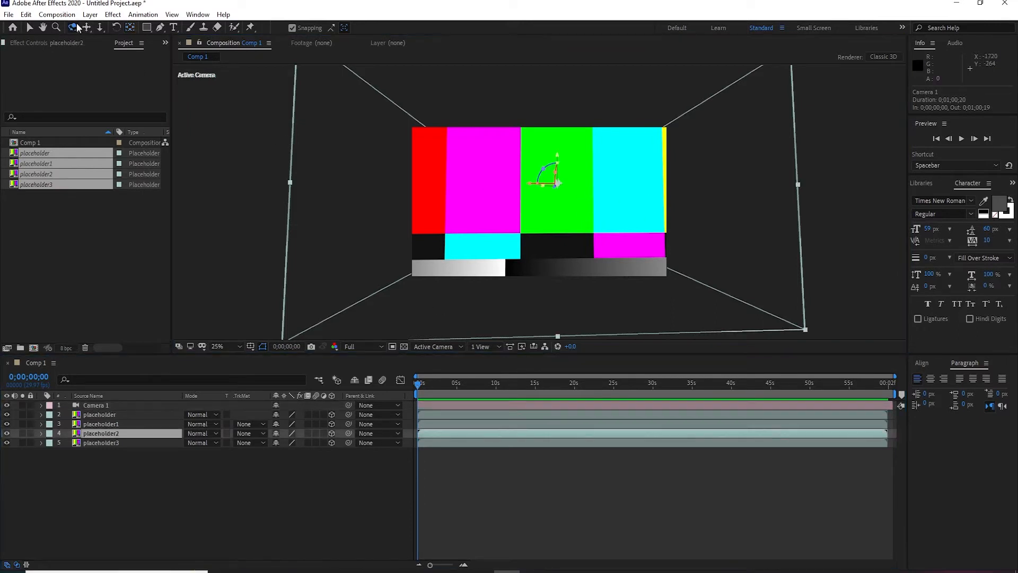
left_click(74, 30)
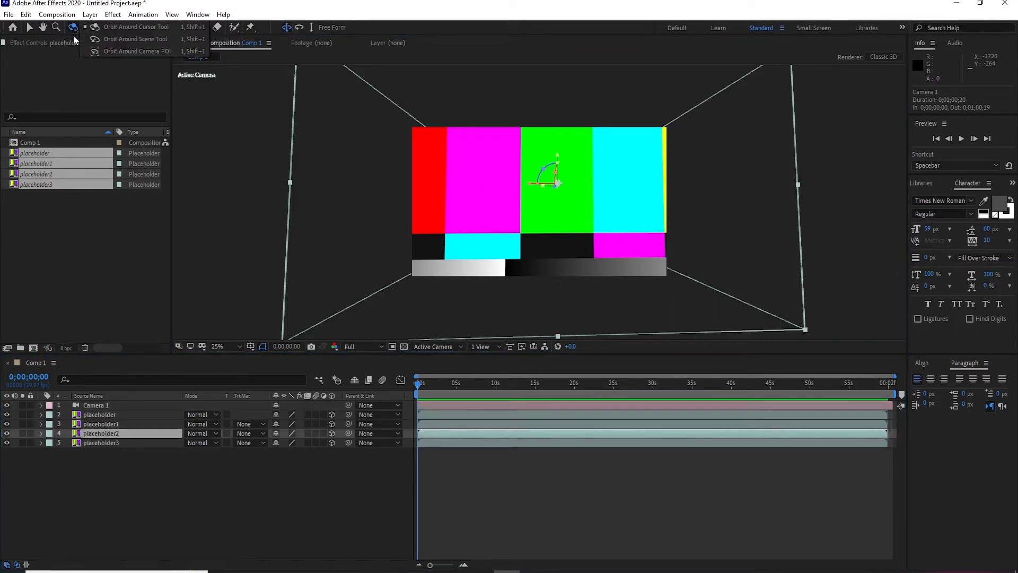
left_click(135, 27)
left_click_drag(549, 228, 461, 291)
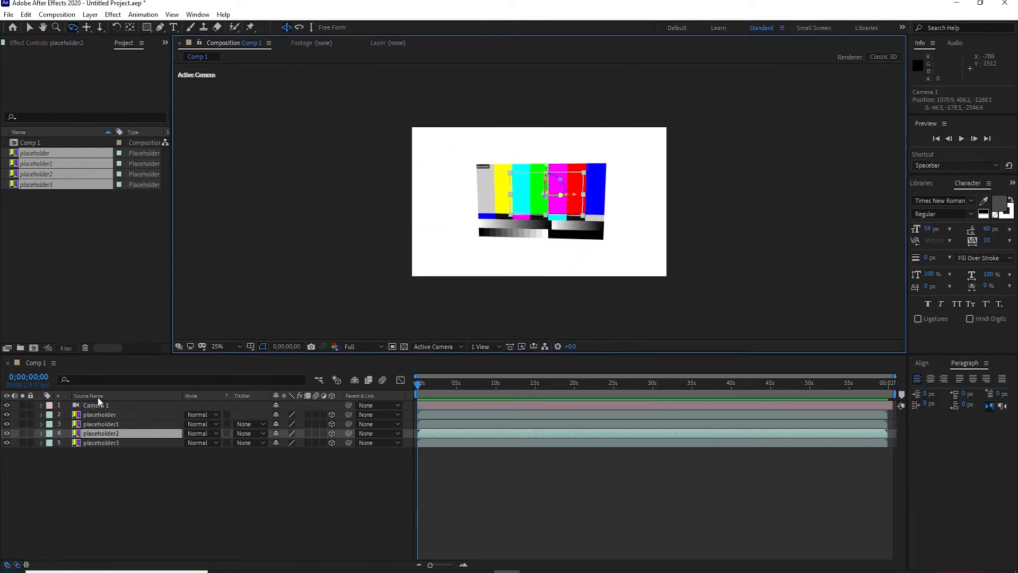
Select Camera 1 and keep orbiting it to an angled view from above the four connected walls.
left_click(97, 405)
left_click_drag(578, 191, 532, 181)
scroll(532, 181, "down", 1)
left_click_drag(591, 201, 503, 198)
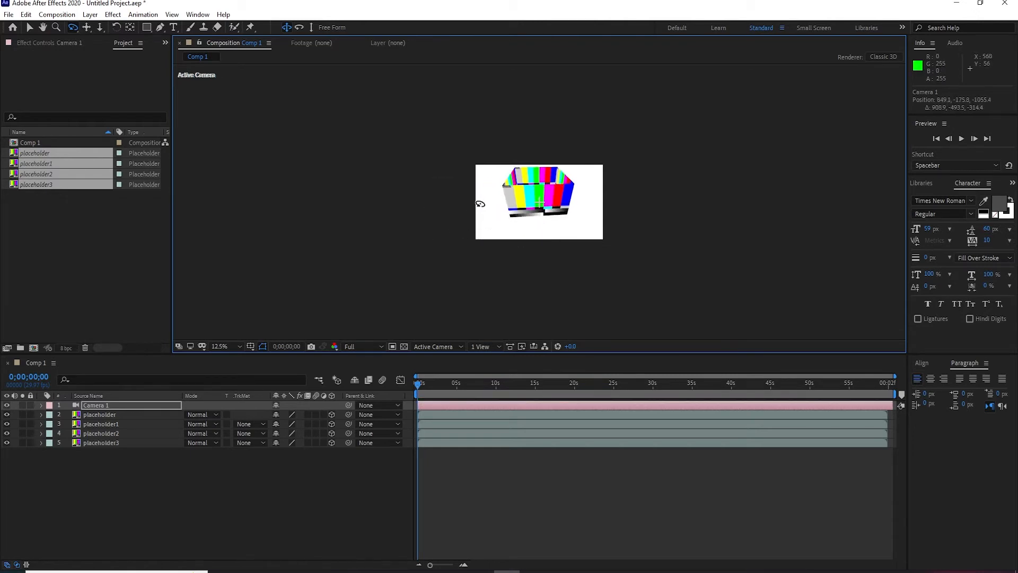
scroll(513, 198, "up", 1)
mouse_move(514, 197)
left_mouse_down()
mouse_move(525, 199)
mouse_move(510, 221)
mouse_move(521, 195)
left_mouse_up()
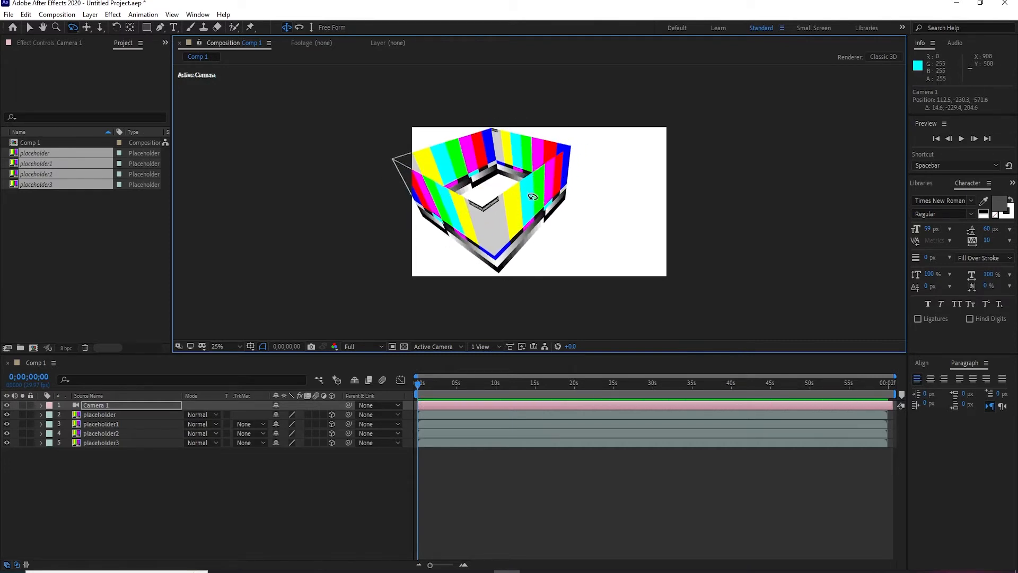
left_click_drag(533, 229, 451, 236)
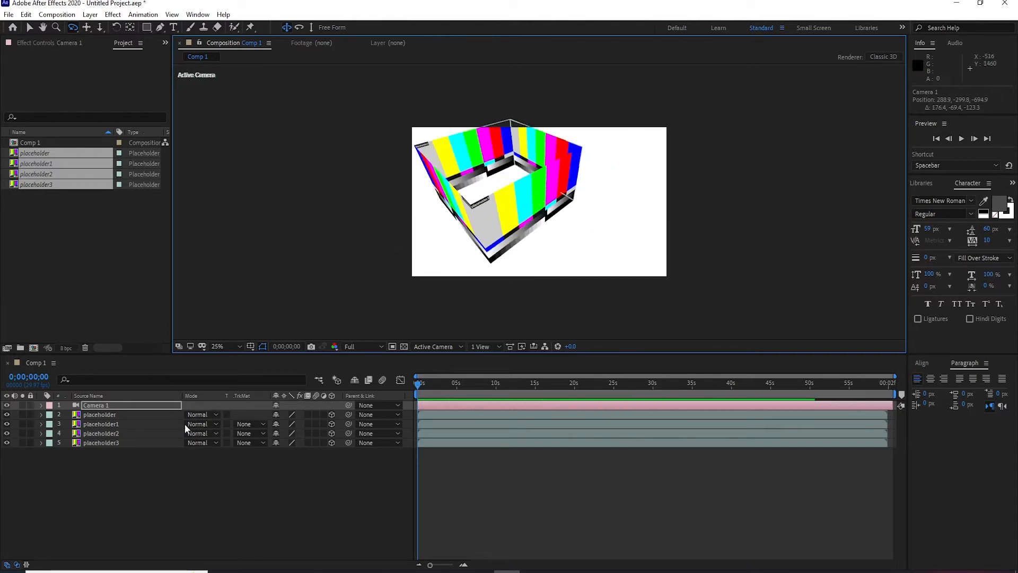
Select placeholder3, placeholder2, placeholder1 and placeholder in turn to examine each wall, and orbit the camera slightly lower.
left_click(109, 444)
left_click(117, 434)
left_click(117, 427)
left_click(136, 416)
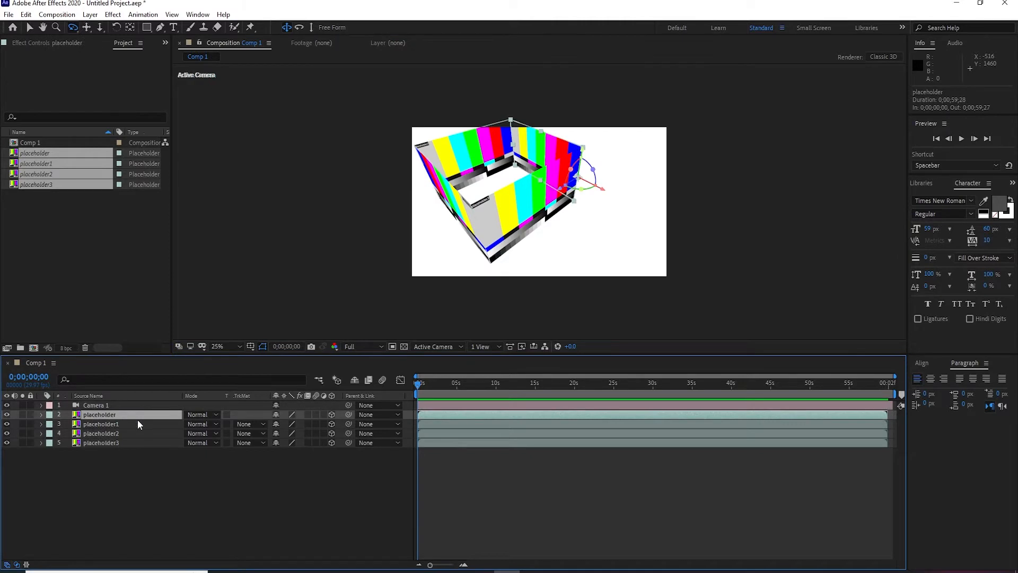
key("period")
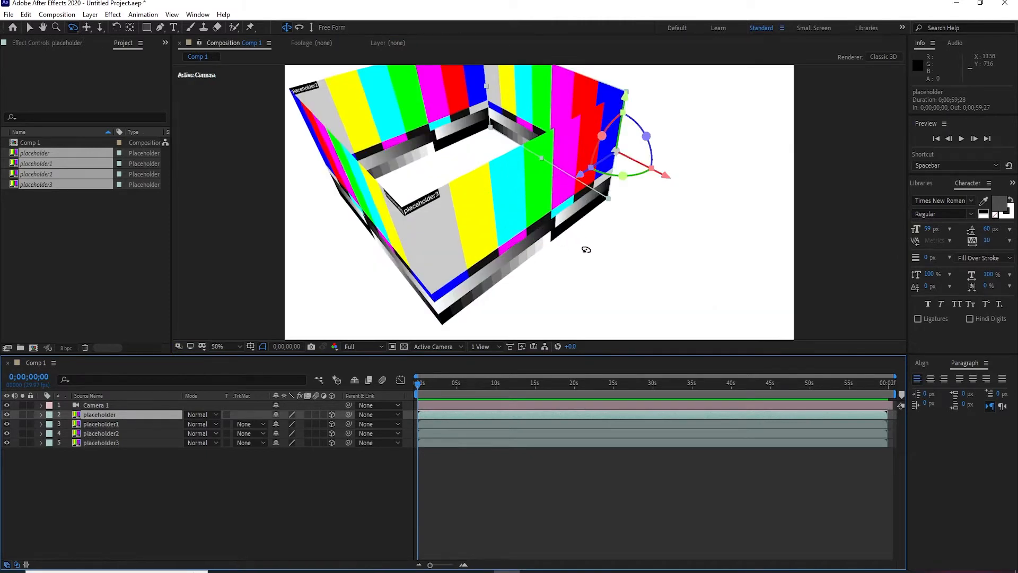
key("comma")
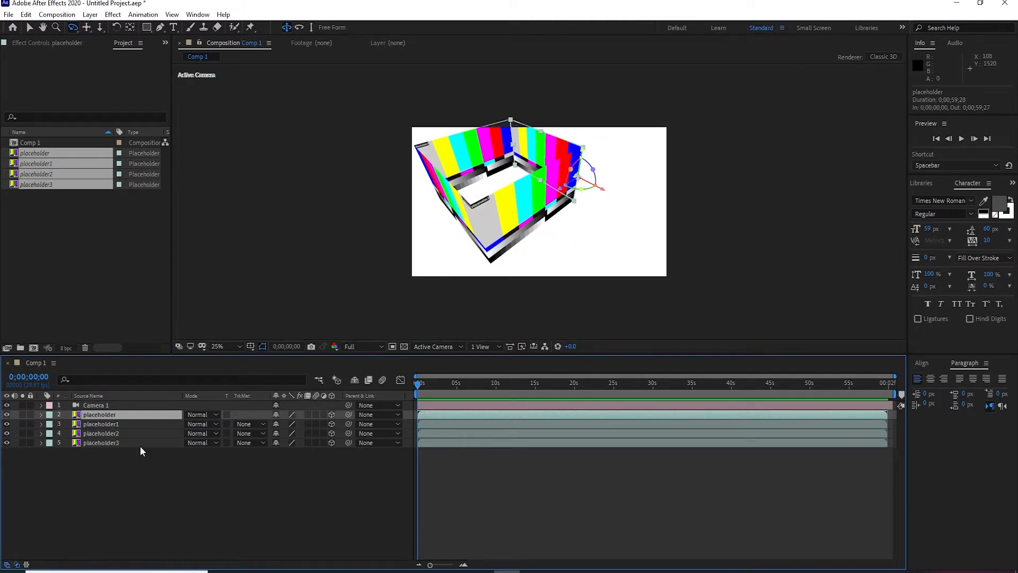
mouse_move(528, 236)
left_mouse_down()
mouse_move(537, 201)
mouse_move(537, 248)
left_mouse_up()
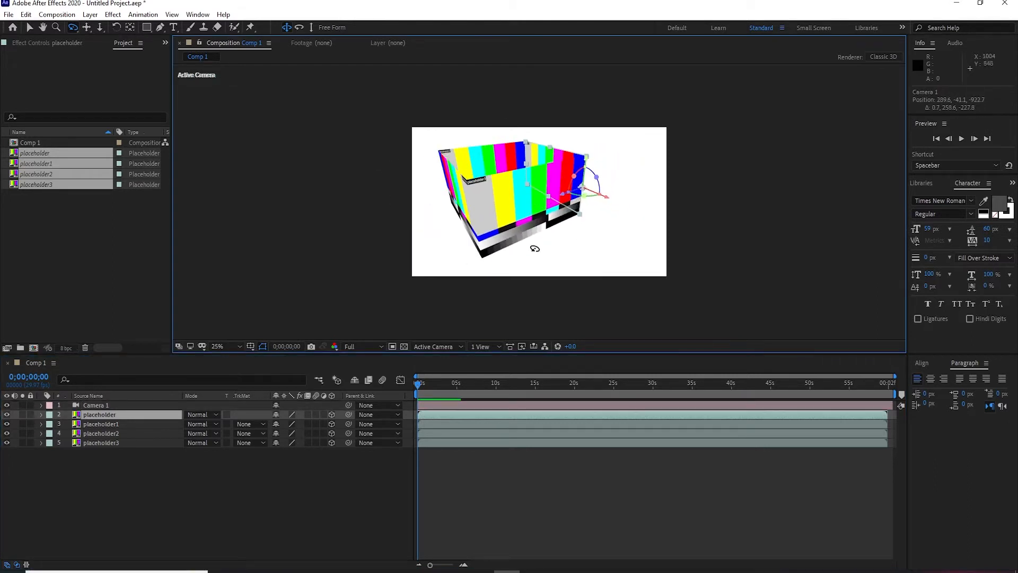
left_click(109, 415)
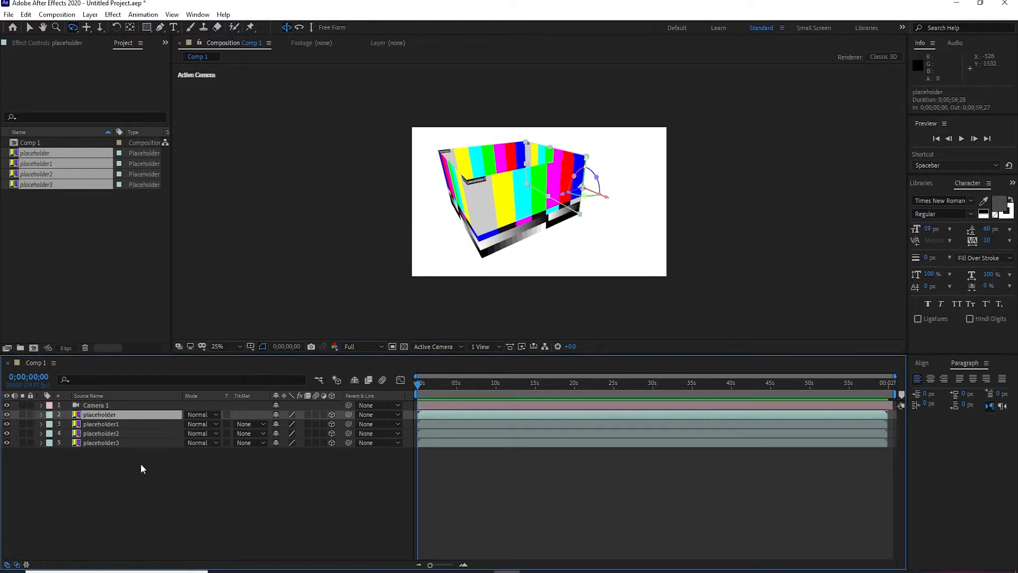
Switch to the Selection tool, select the front wall placeholder3 in the composition view, and duplicate it.
left_click(29, 27)
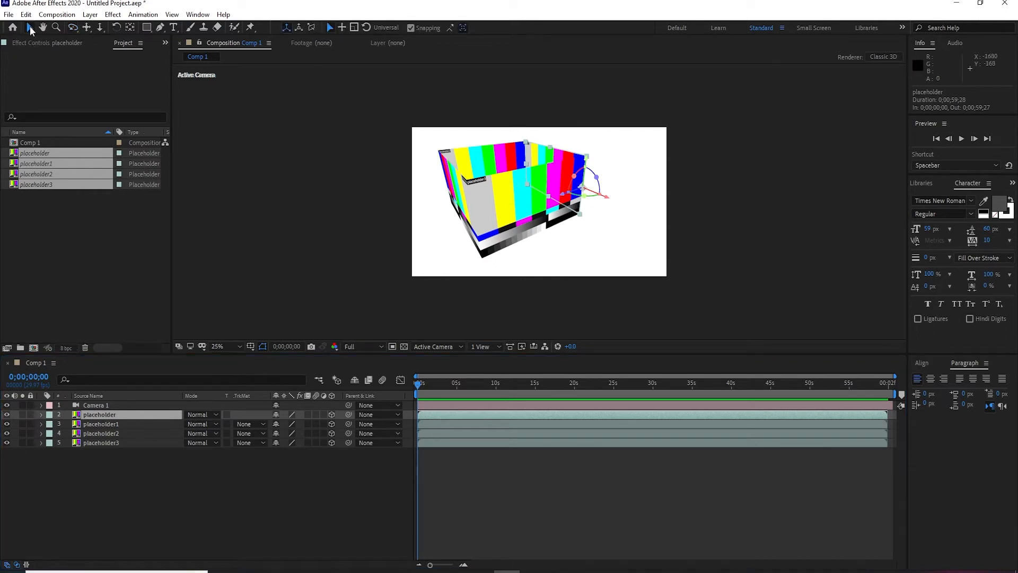
left_click(729, 232)
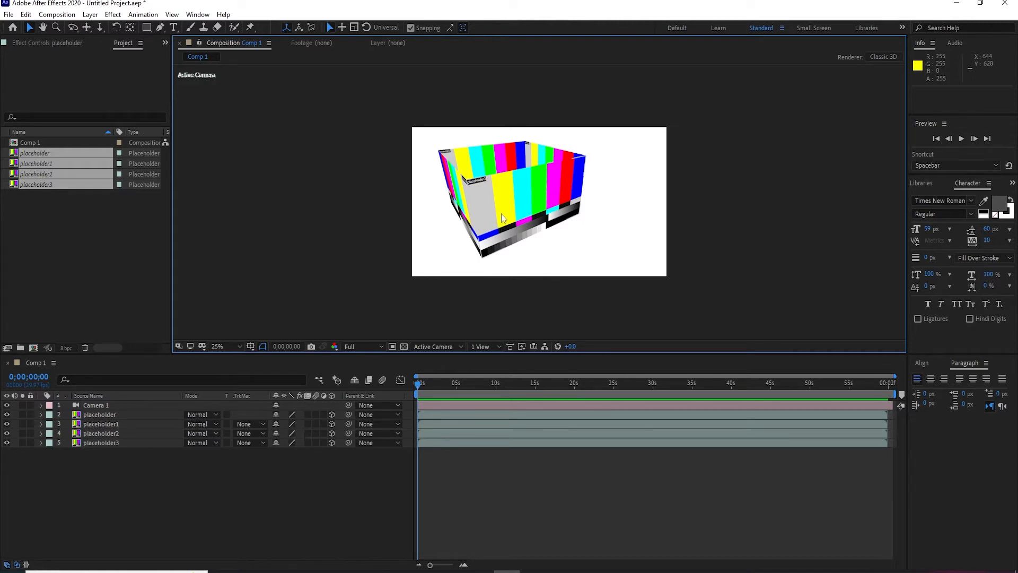
left_click(529, 198)
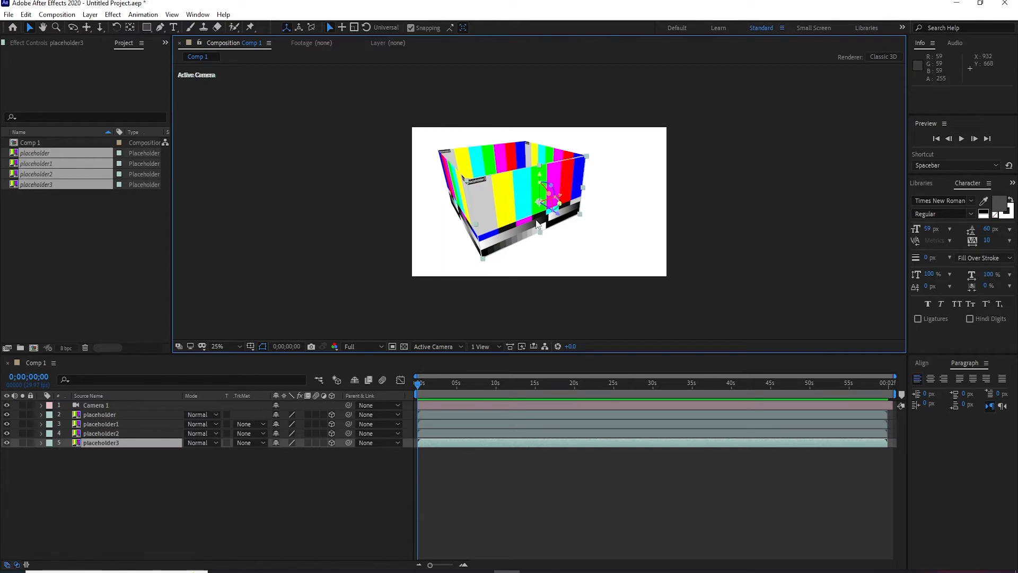
key("ctrl+d")
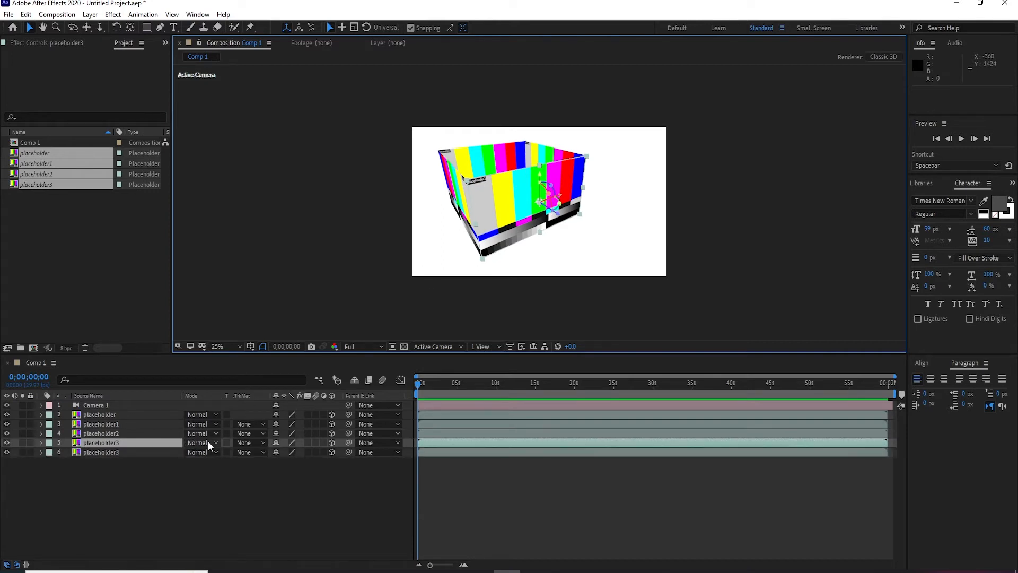
Rename the duplicated placeholder3 layer in the last row as placeholder4.
left_click(116, 453)
double_click(117, 453)
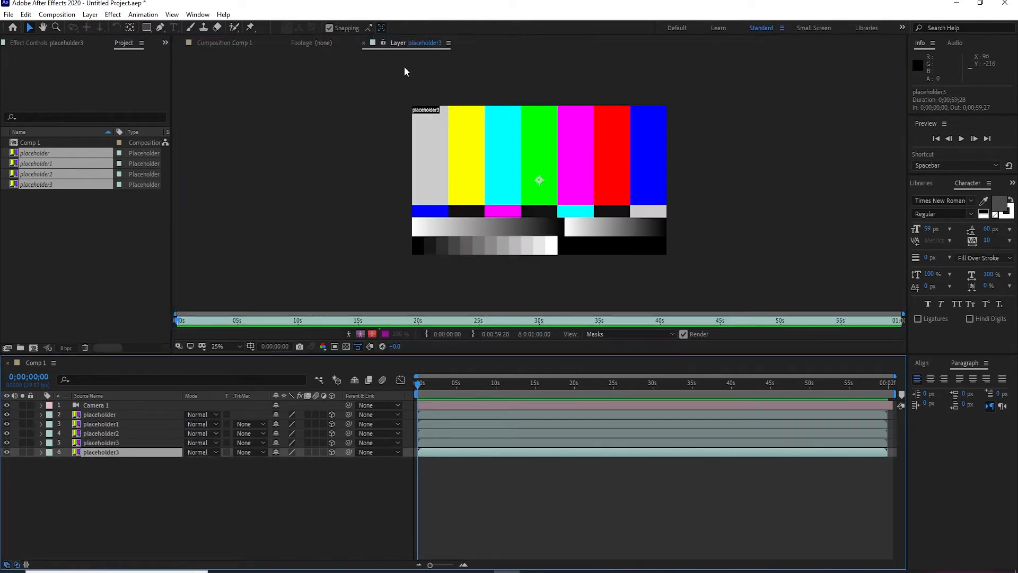
left_click(360, 43)
left_click(247, 43)
right_click(131, 452)
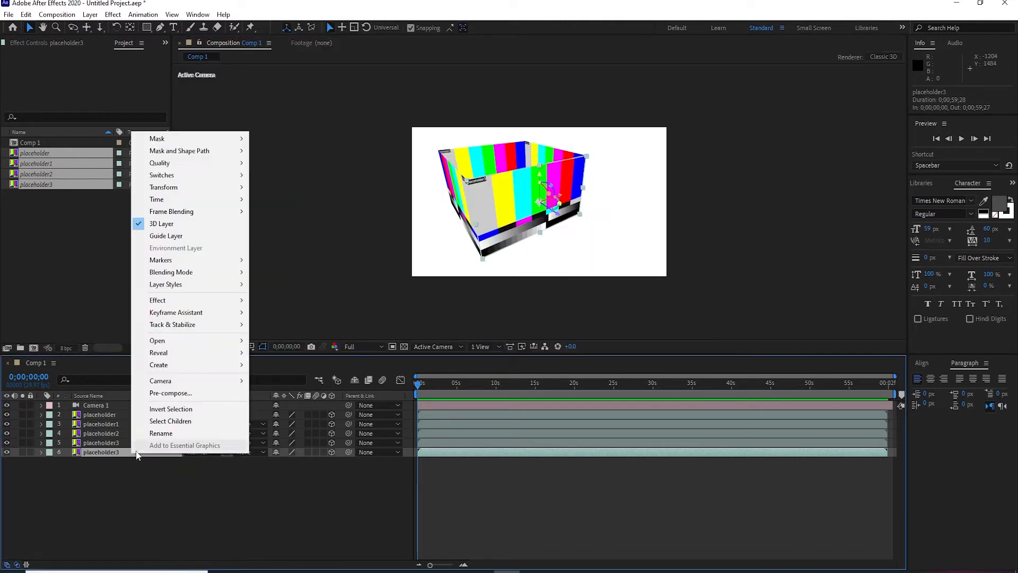
left_click(159, 430)
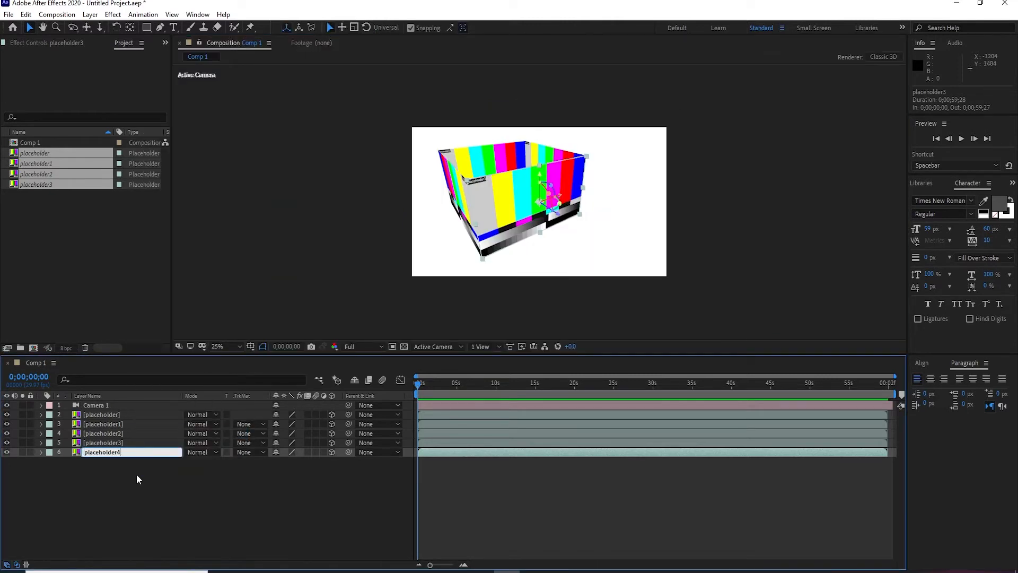
left_click(151, 494)
Duplicate placeholder4 and place the copy below it in the layer stack.
left_click(132, 454)
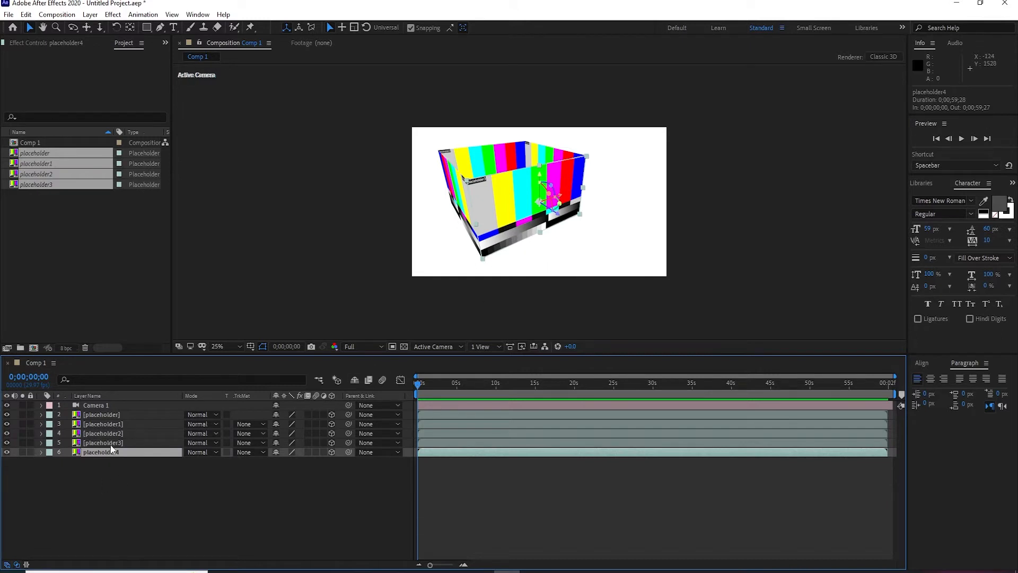
key("ctrl+d")
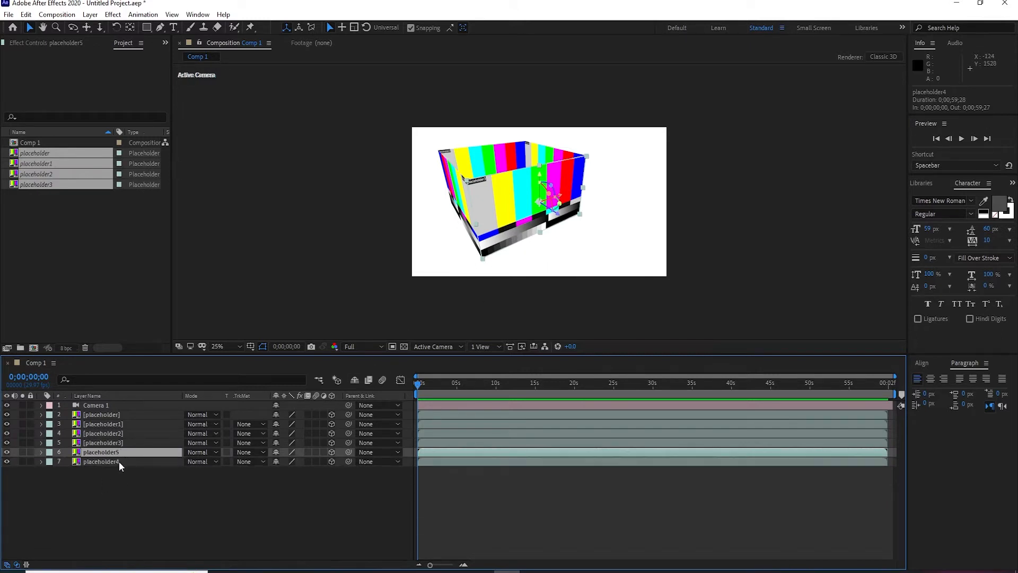
left_click_drag(121, 455, 119, 470)
Move placeholder4's anchor point to the middle of the wall's bottom edge with the Pan Behind tool.
left_click(116, 453)
left_click_drag(479, 286, 519, 302)
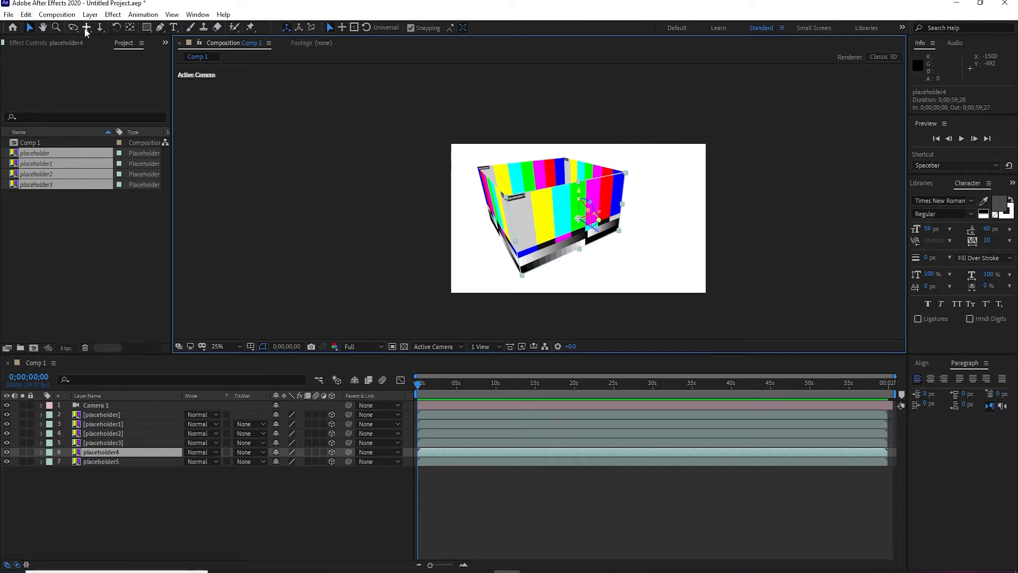
left_click(130, 27)
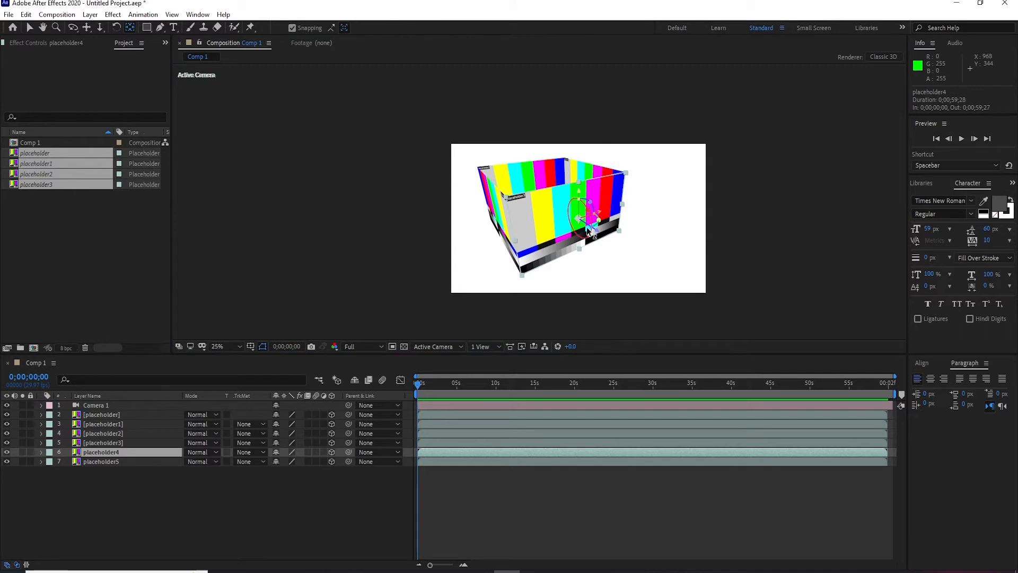
left_click_drag(577, 192, 579, 249)
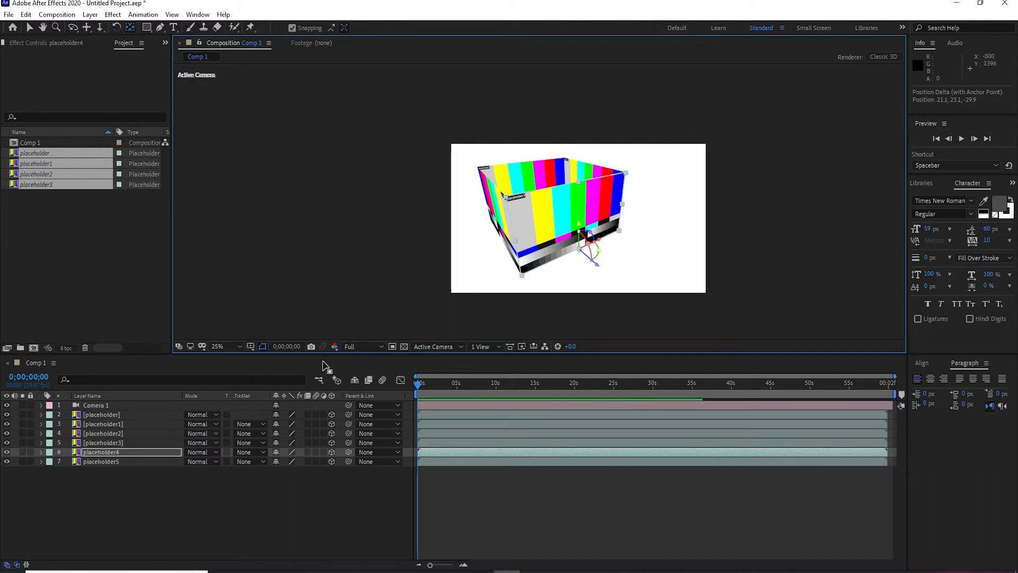
key("ctrl+z")
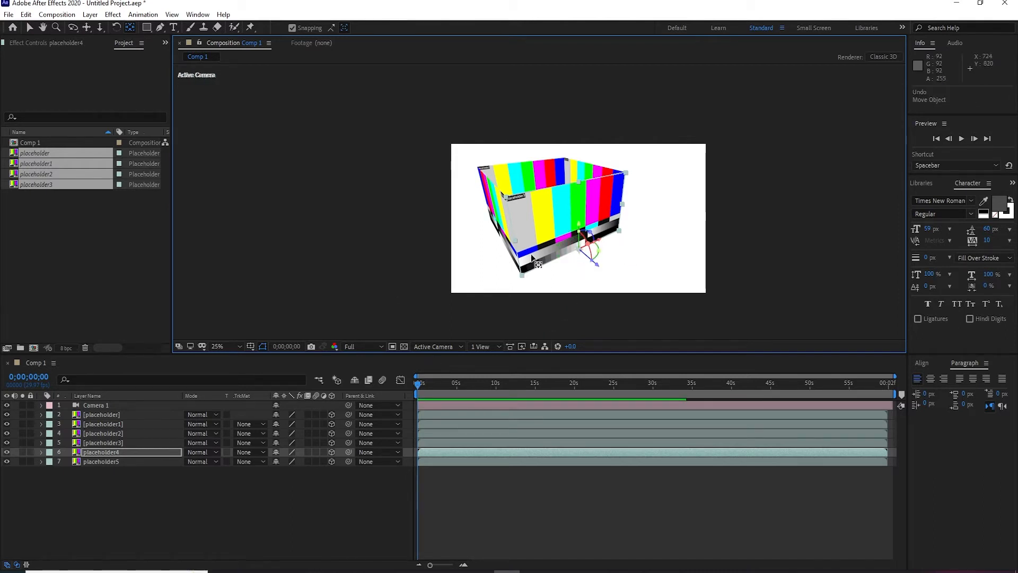
Set placeholder4's X Rotation to -90° so it lies flat as the floor of the box.
left_click(95, 405)
left_click(72, 28)
left_click_drag(525, 228, 548, 252)
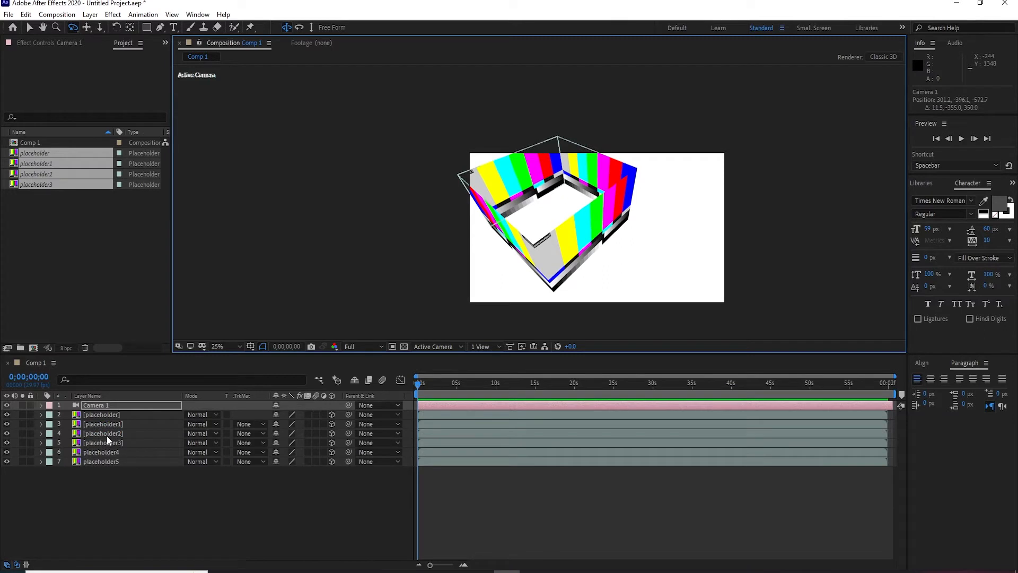
left_click(106, 433)
left_click(109, 459)
left_click(116, 452)
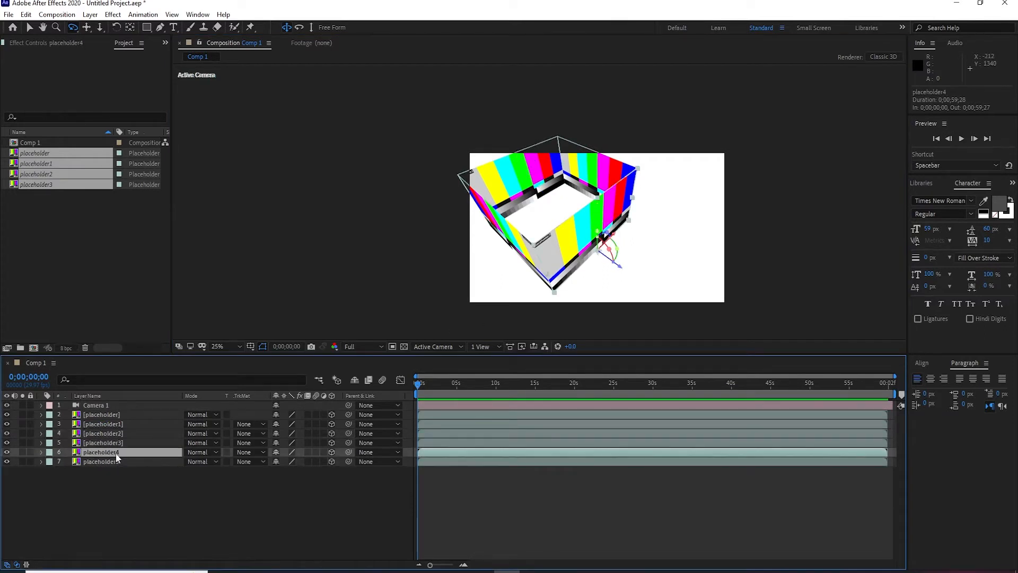
left_click(41, 452)
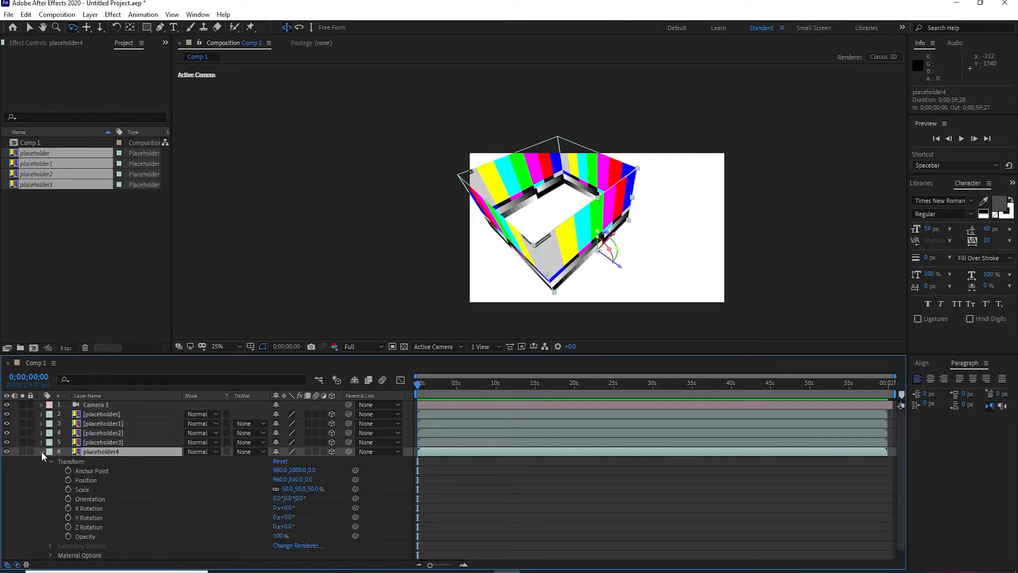
left_click_drag(288, 518, 221, 501)
key("ctrl+z")
key("ctrl+z")
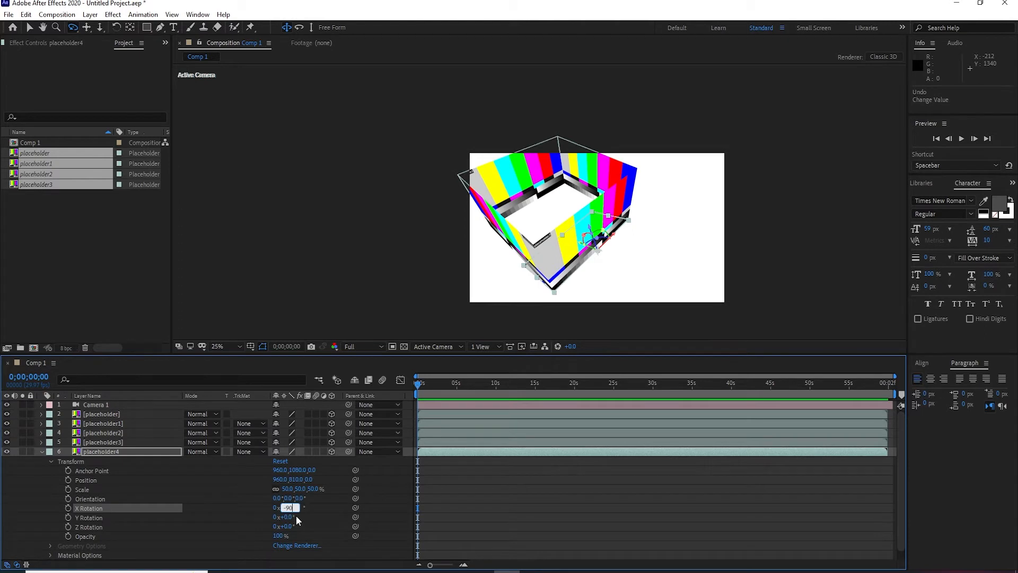
key("Return")
Unlink placeholder4's scale dimensions and increase its Y scale to 89% so the floor reaches the opposite wall.
left_click_drag(479, 171, 577, 226)
scroll(577, 225, "up", 2)
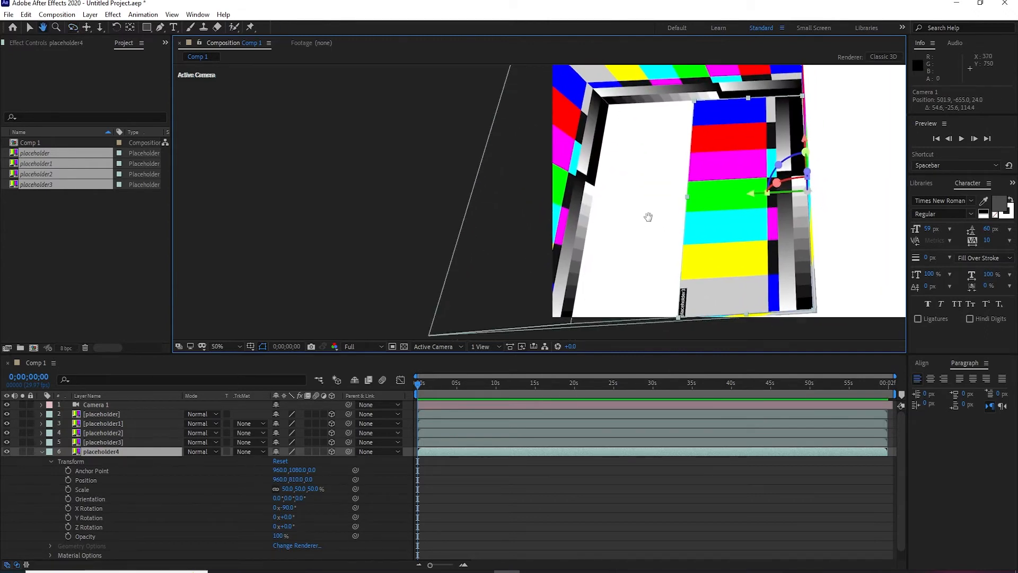
mouse_move(289, 492)
left_mouse_down()
mouse_move(328, 490)
mouse_move(289, 488)
left_mouse_up()
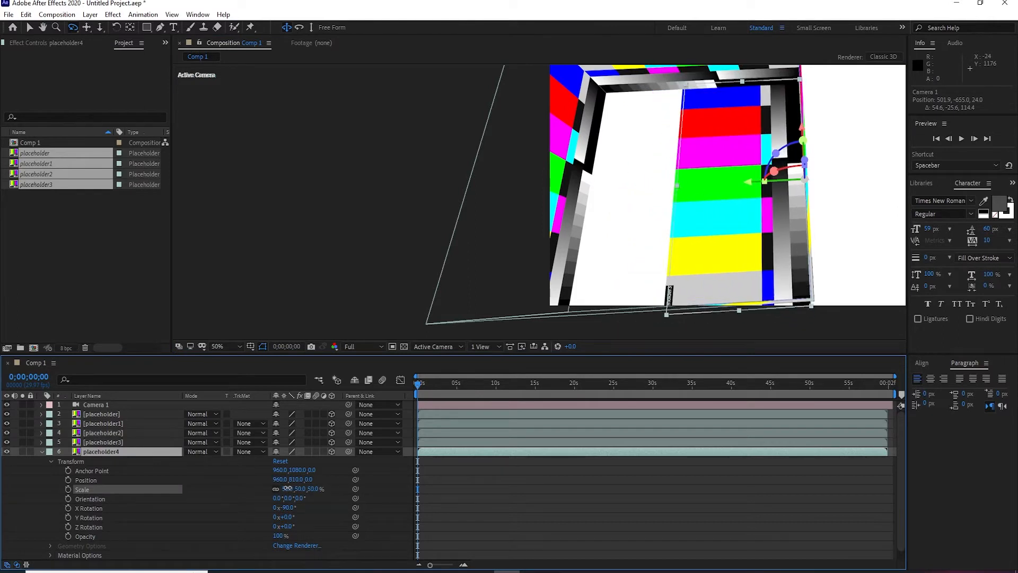
key("ctrl+z")
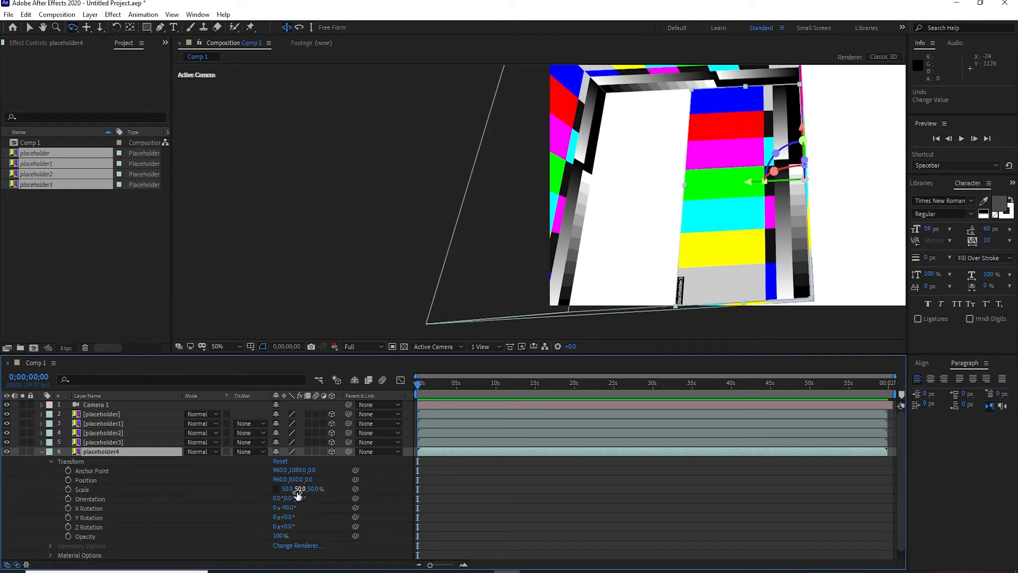
left_click_drag(300, 489, 320, 488)
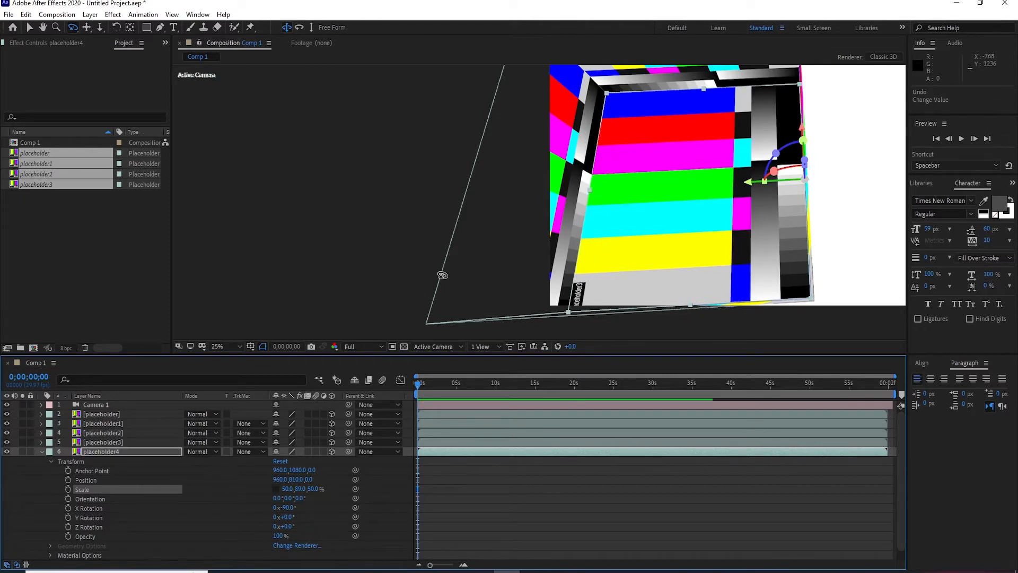
key("comma")
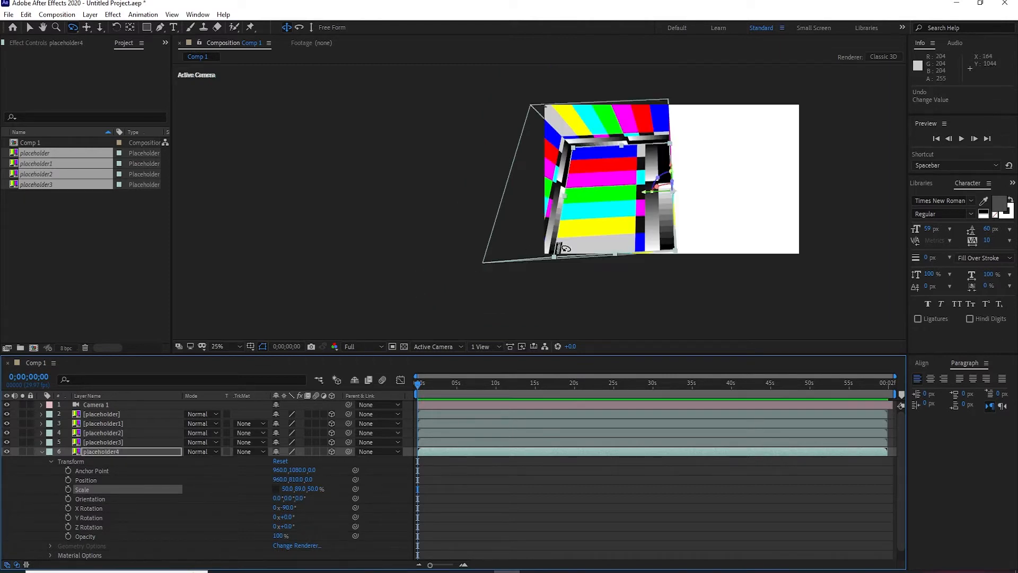
left_click(41, 451)
Move placeholder5's anchor point to the middle of the wall's top edge with the Pan Behind tool.
key("ctrl+d")
left_click_drag(583, 247, 477, 197)
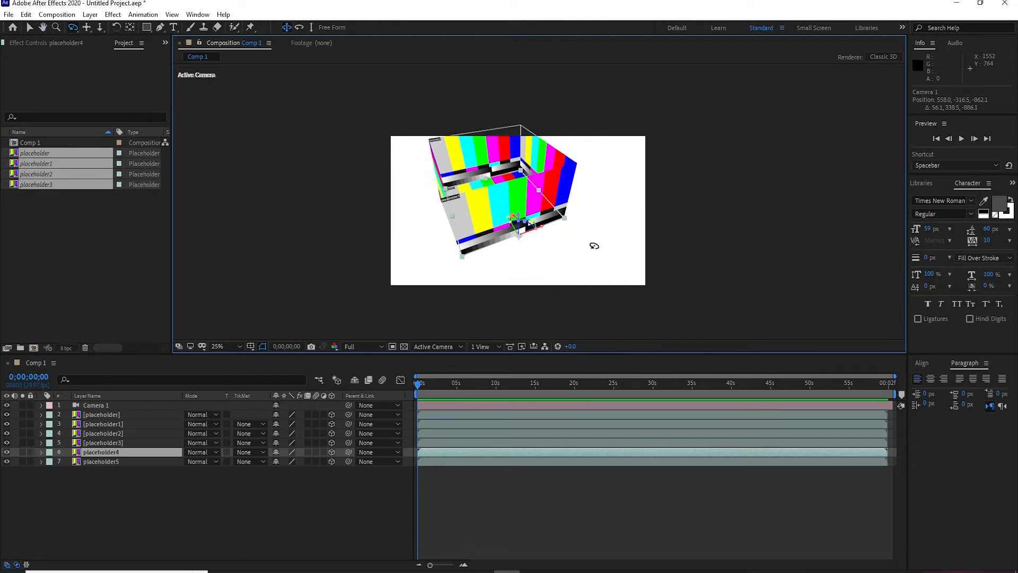
left_click(104, 461)
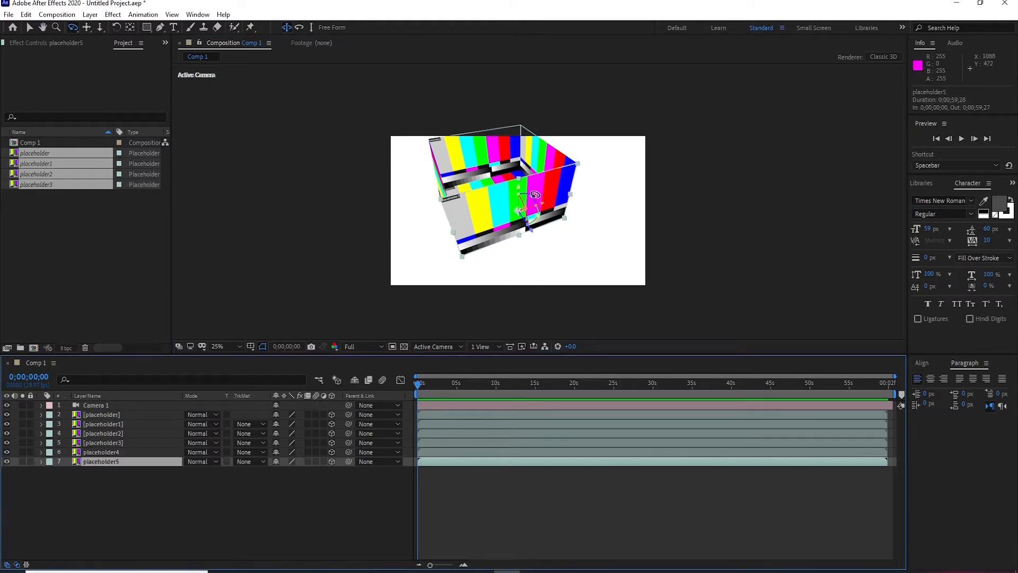
left_click(128, 26)
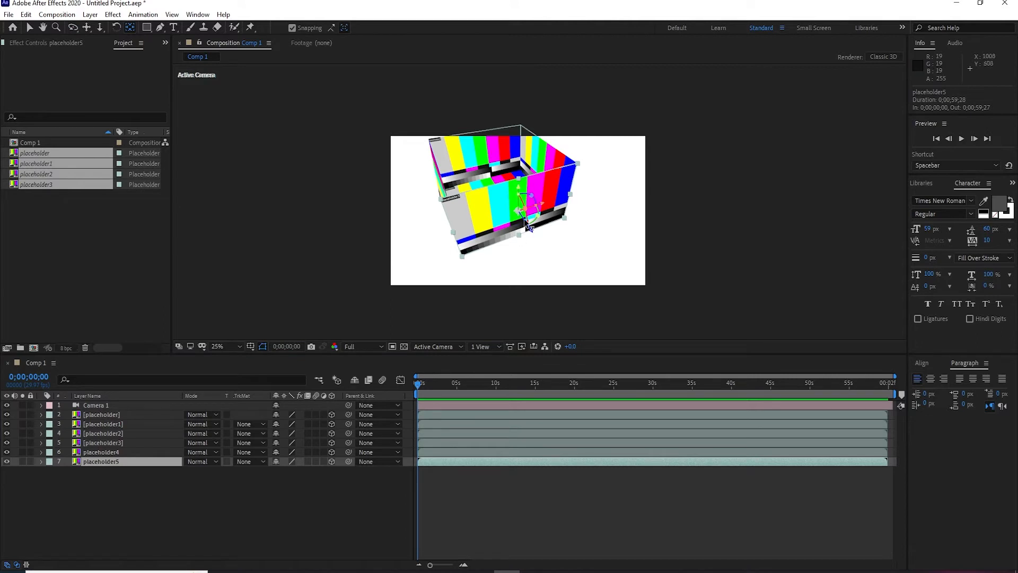
left_click_drag(523, 218, 520, 177)
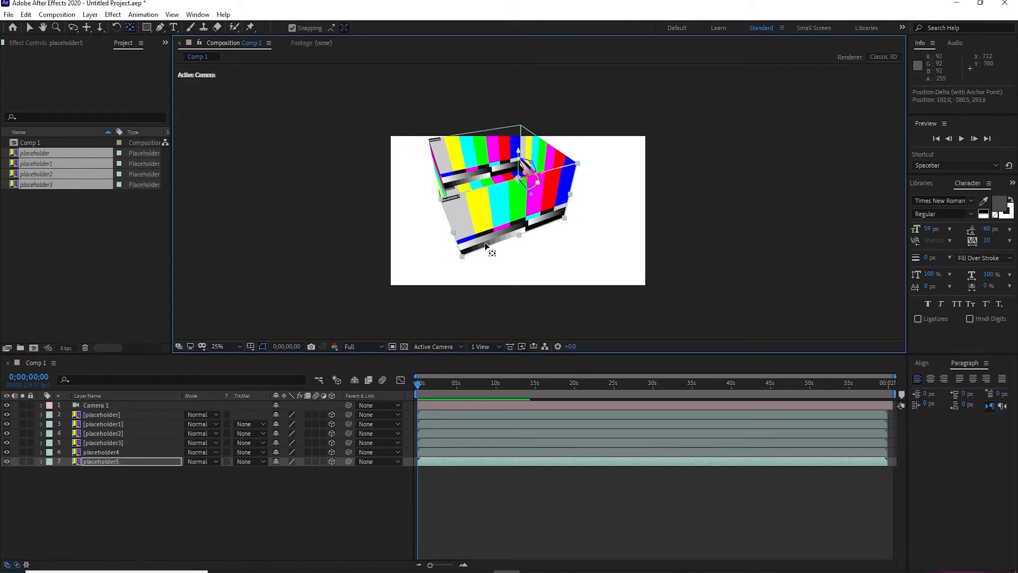
left_click_drag(494, 247, 526, 259)
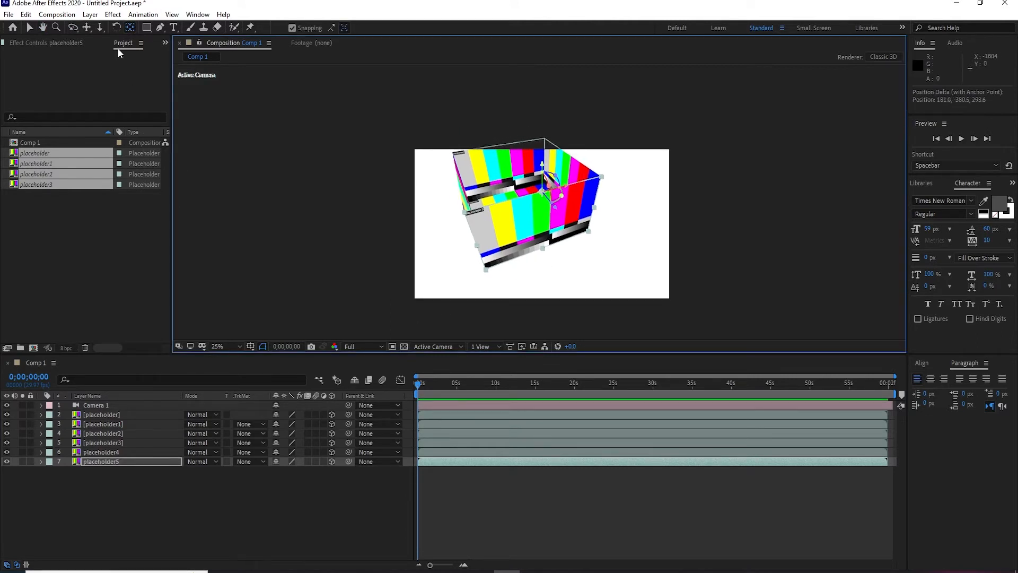
Set placeholder5's X Rotation to 90° so it folds over the box as the ceiling.
left_click(73, 27)
left_click_drag(387, 179, 407, 187)
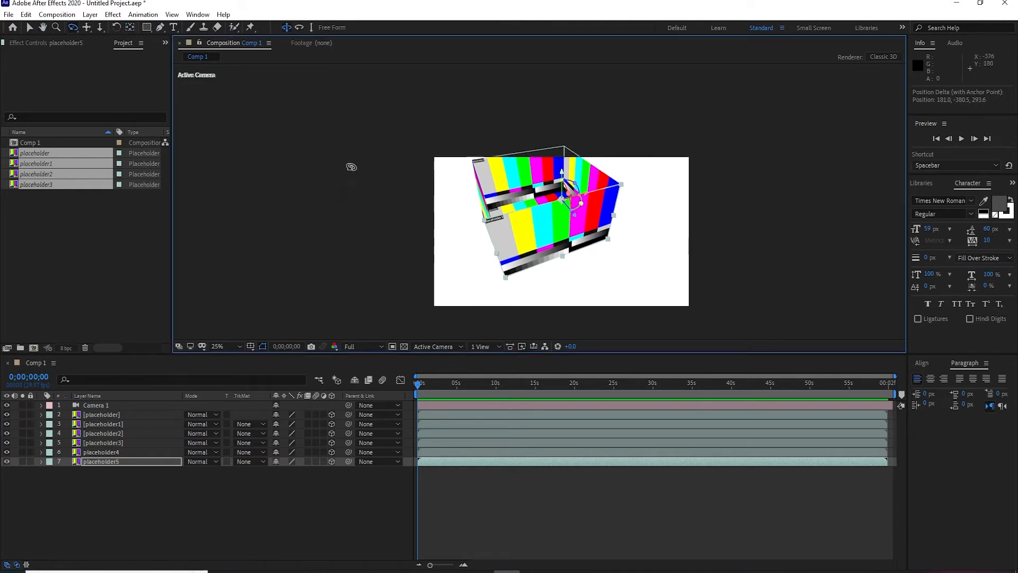
left_click(74, 27)
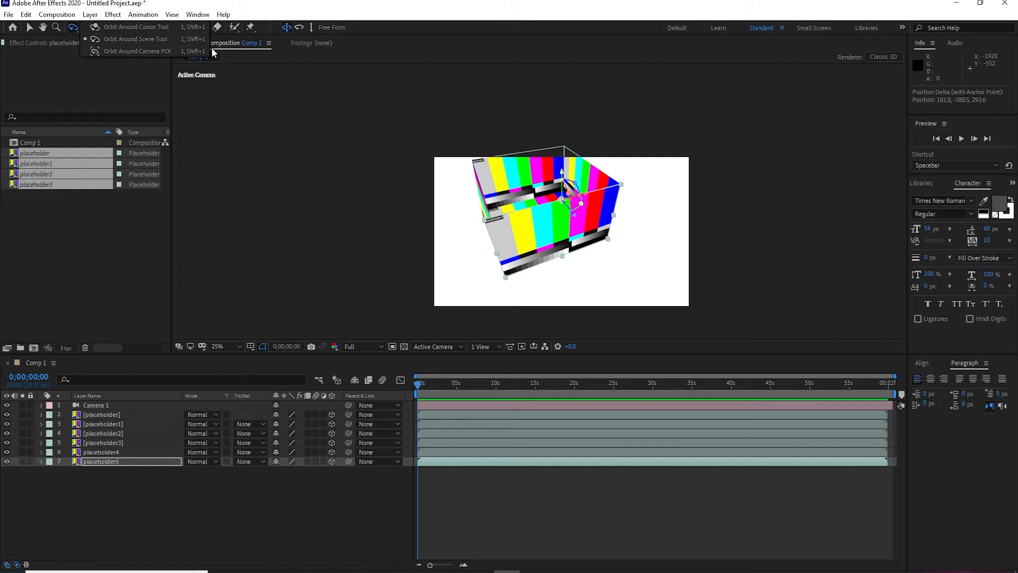
left_click_drag(542, 244, 576, 226)
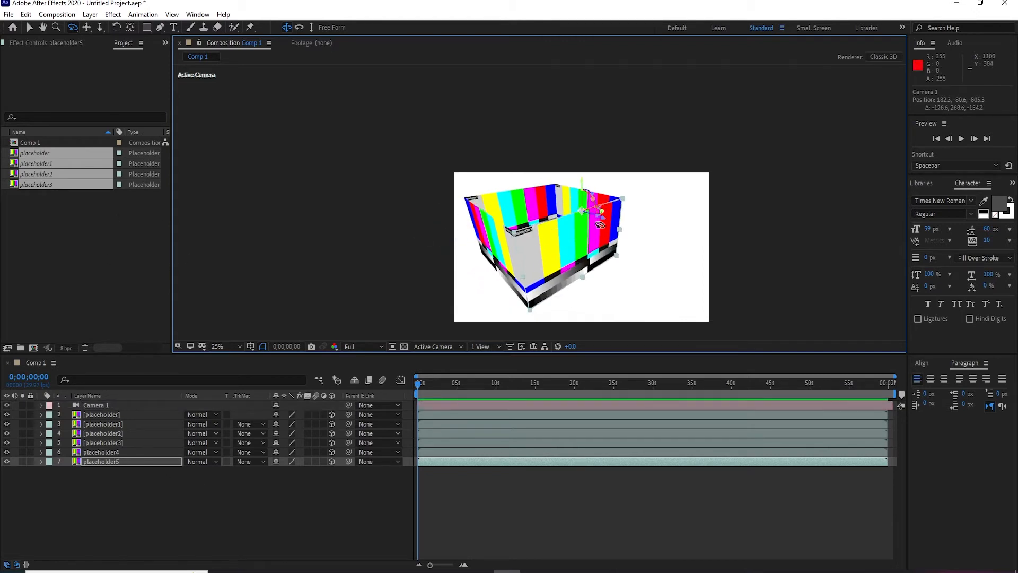
left_click(41, 461)
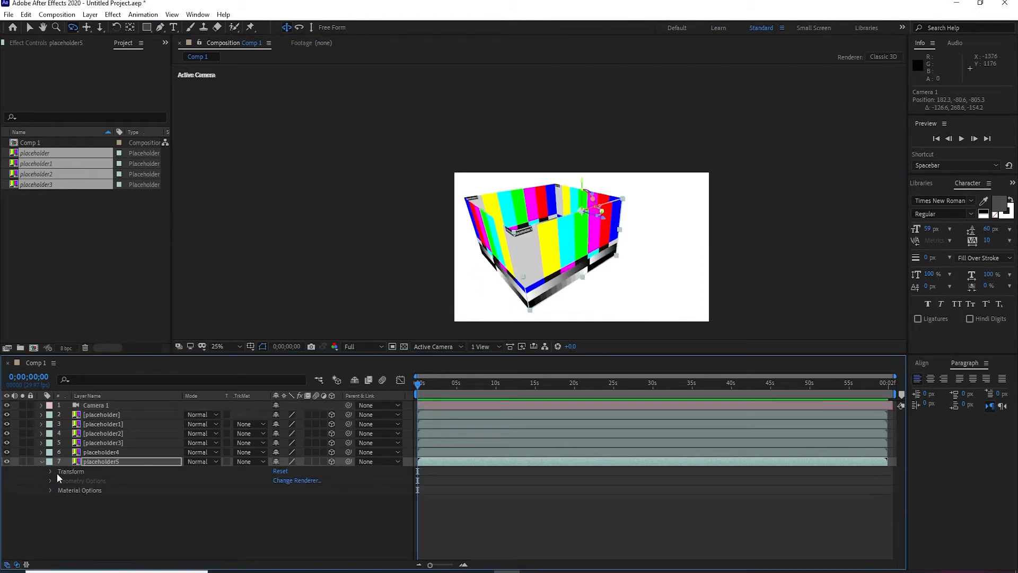
left_click(50, 471)
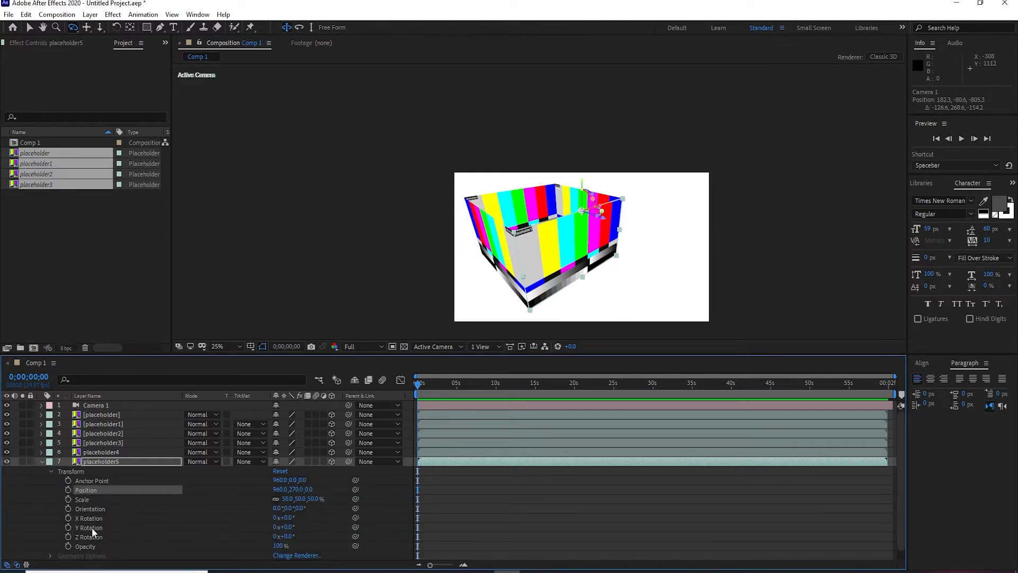
left_click_drag(288, 536, 341, 520)
key("ctrl+z")
left_click(290, 517)
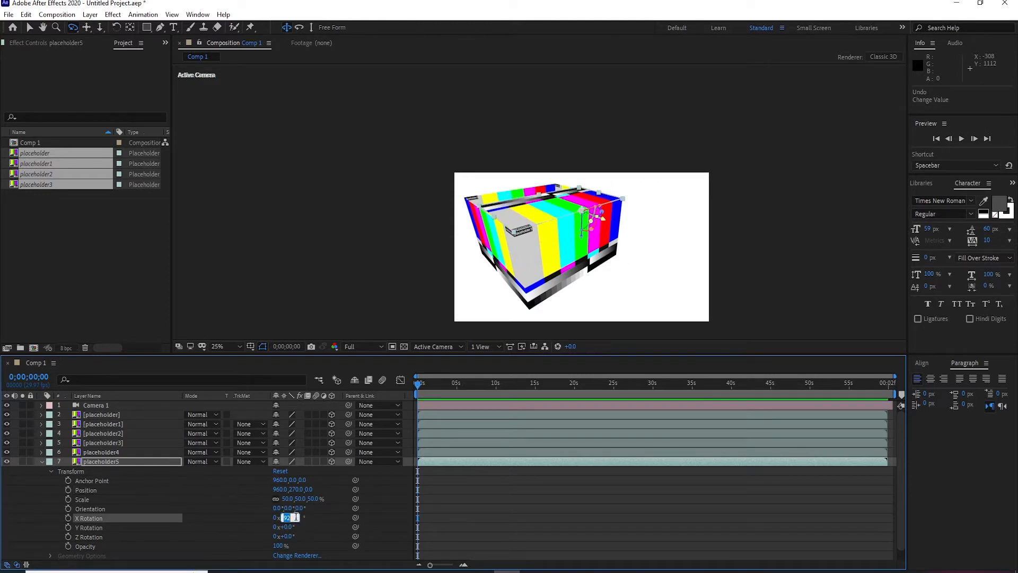
type("90")
key("Return")
Orbit the camera to examine how far placeholder5 covers the open top of the box.
left_click_drag(544, 281, 556, 283)
left_click(73, 27)
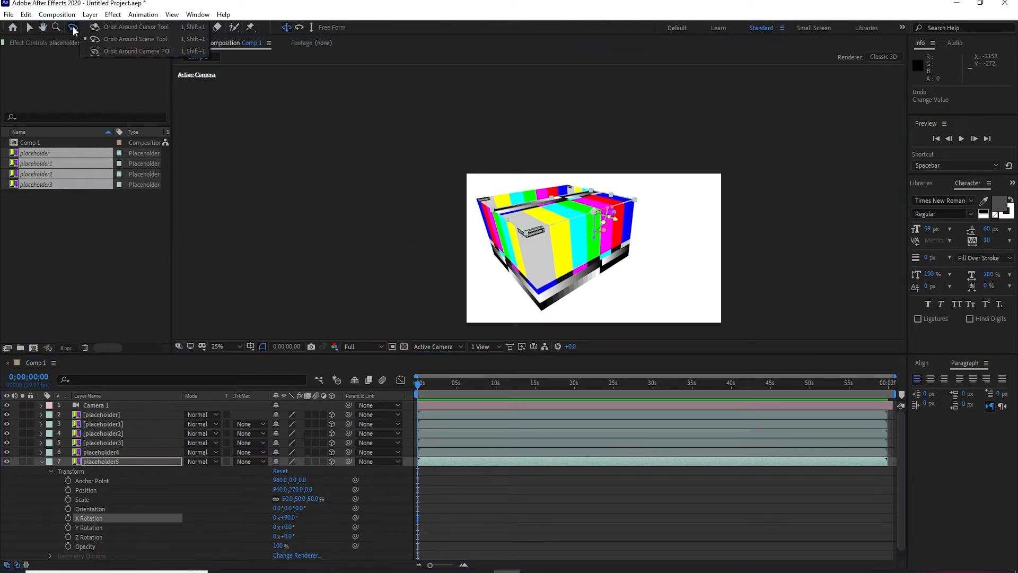
left_click(153, 27)
left_click_drag(466, 250, 634, 249)
left_click_drag(74, 27, 124, 51)
left_click_drag(551, 223, 628, 275)
Unlink placeholder5's scale dimensions and set its Y scale to 89% to cover the box, trying 90% and 88% along the way.
left_click(275, 499)
left_click_drag(297, 498, 316, 493)
left_click(300, 498)
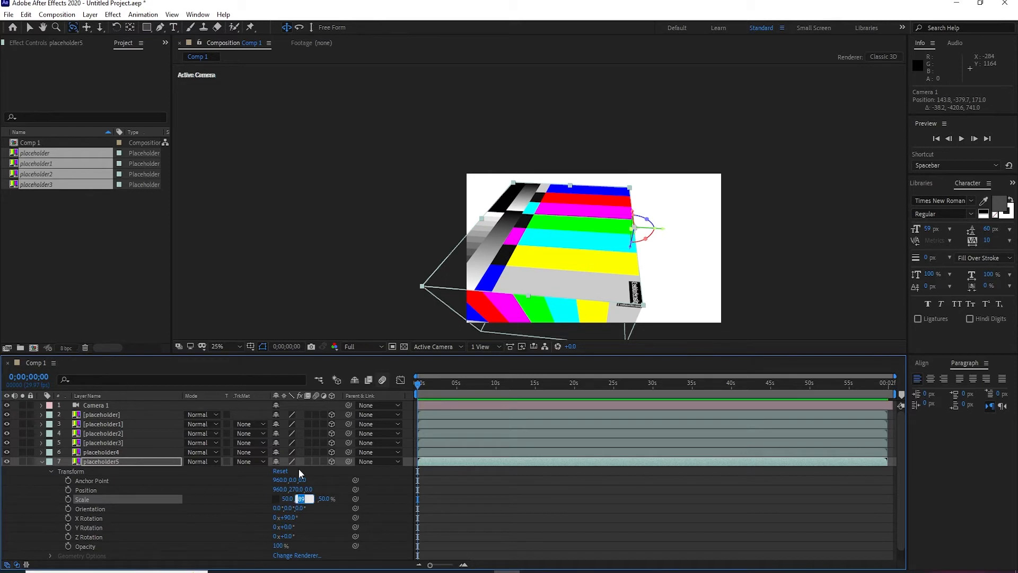
type("90")
key("Return")
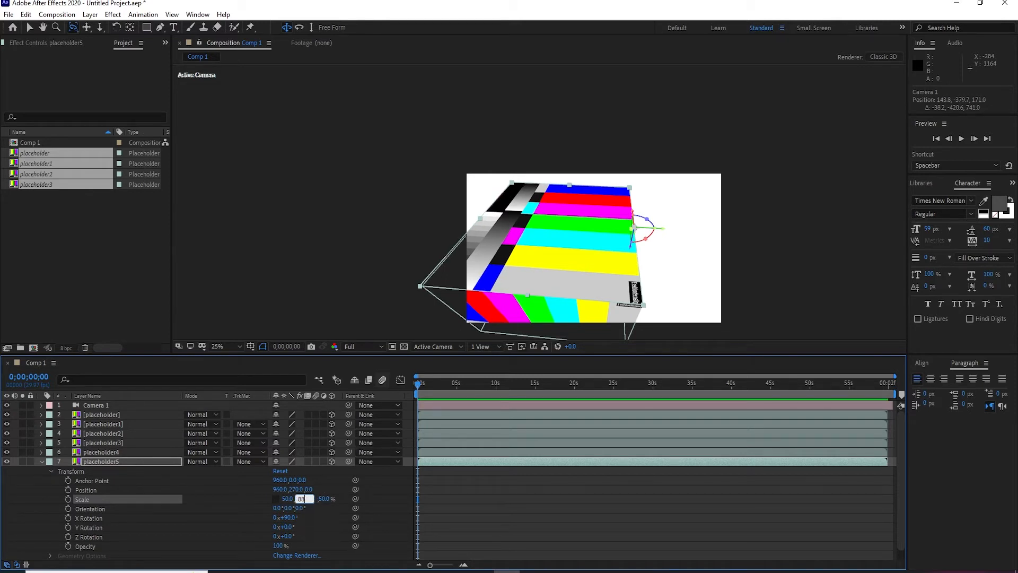
type("8")
key("Return")
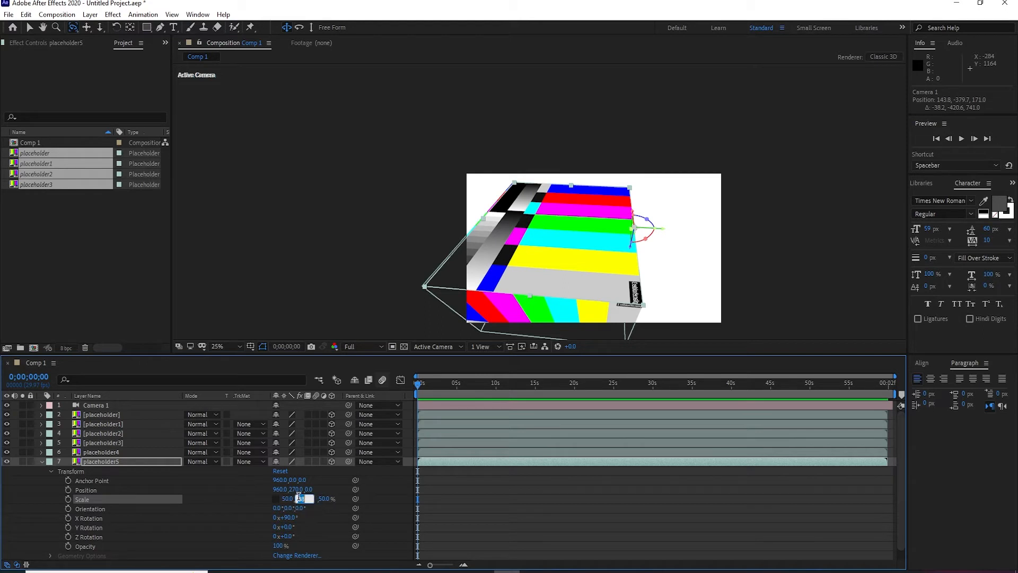
type("90")
key("Return")
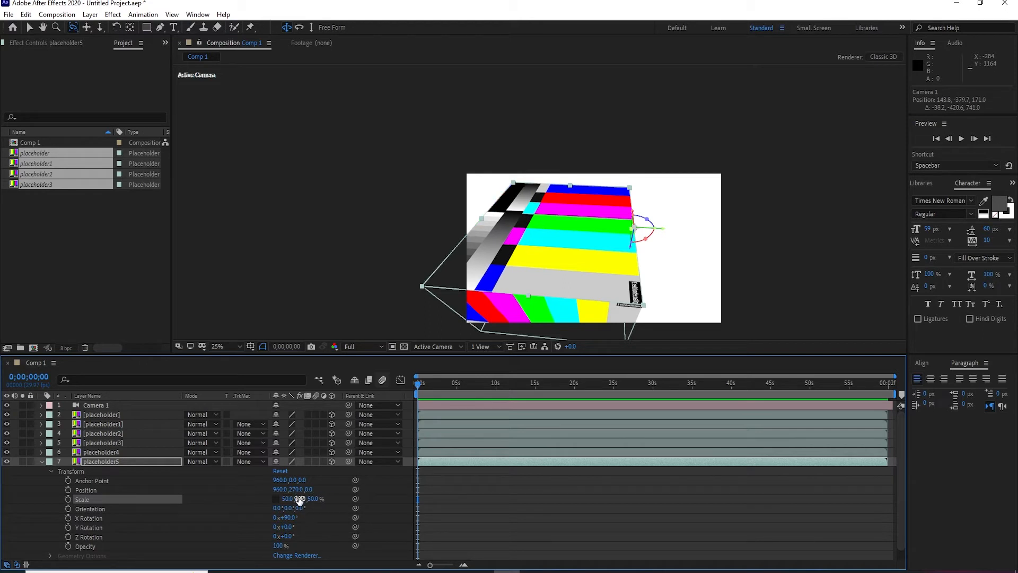
left_click(38, 461)
left_click(212, 524)
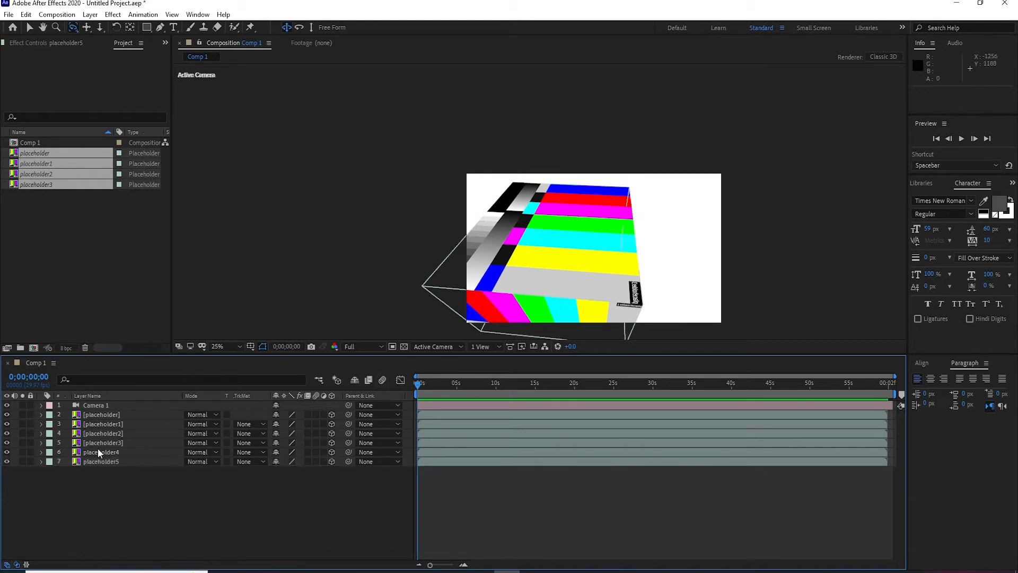
Orbit the camera around the box to examine how the walls, floor and ceiling meet.
mouse_move(574, 250)
left_mouse_down()
mouse_move(486, 234)
mouse_move(595, 227)
mouse_move(552, 237)
mouse_move(480, 318)
mouse_move(508, 249)
mouse_move(552, 245)
mouse_move(589, 286)
mouse_move(480, 233)
mouse_move(494, 254)
mouse_move(498, 247)
mouse_move(474, 245)
mouse_move(563, 247)
mouse_move(609, 234)
mouse_move(575, 221)
mouse_move(537, 236)
mouse_move(572, 245)
left_mouse_up()
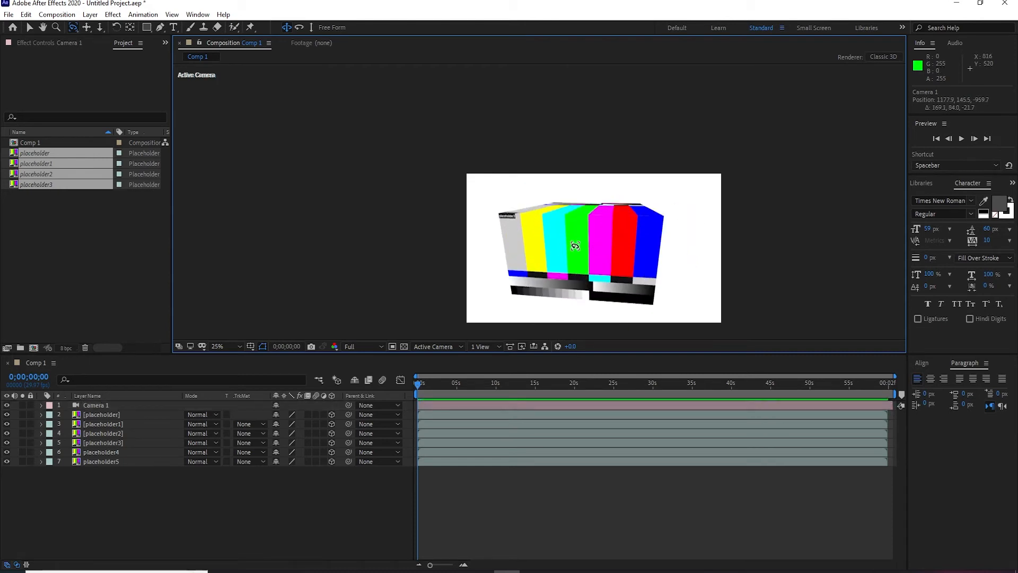
left_click_drag(591, 236, 574, 255)
mouse_move(564, 260)
left_mouse_down()
mouse_move(546, 260)
mouse_move(590, 260)
mouse_move(587, 241)
mouse_move(608, 255)
mouse_move(583, 220)
mouse_move(618, 264)
mouse_move(579, 260)
left_mouse_up()
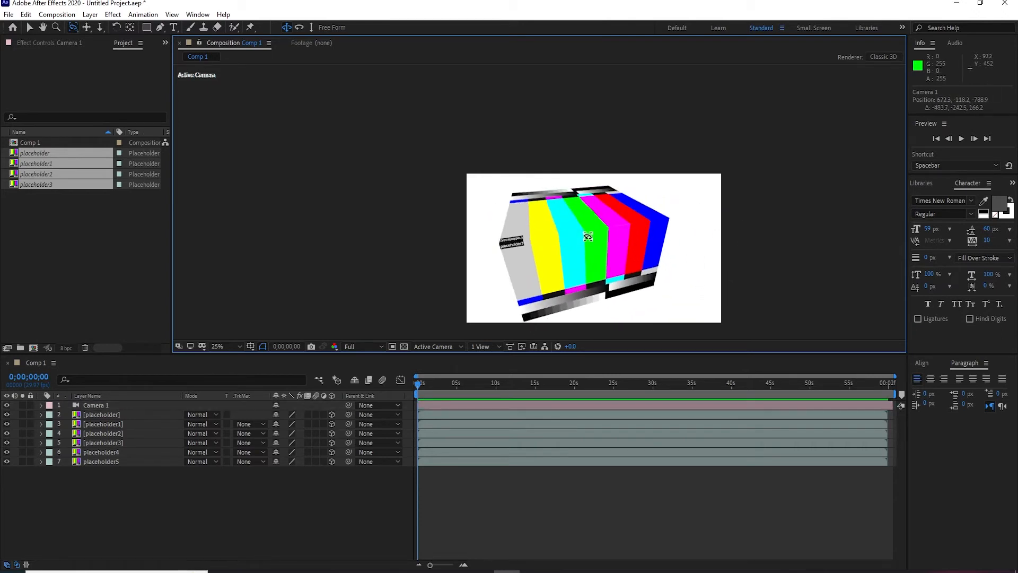
left_click_drag(602, 253, 589, 241)
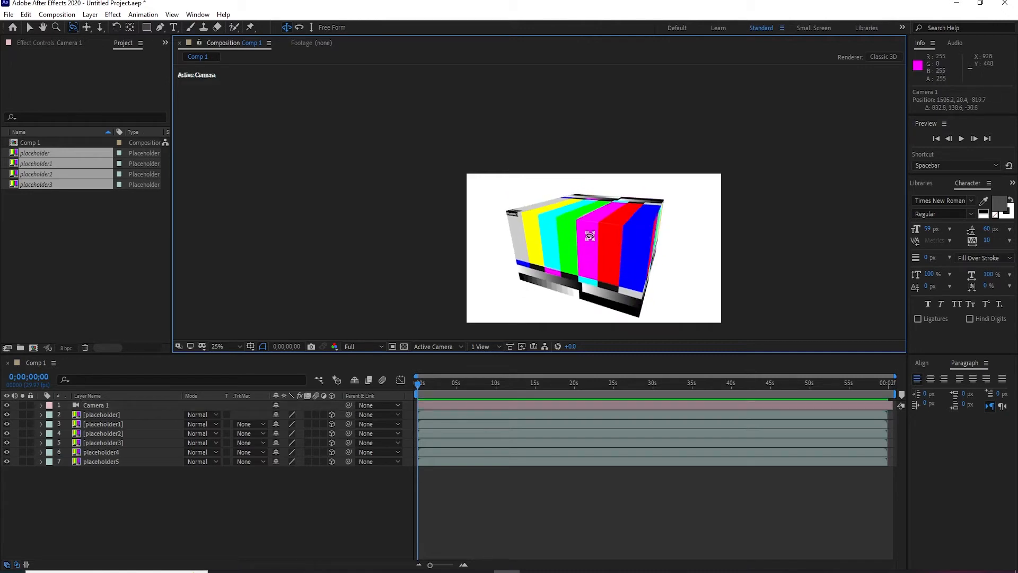
left_click_drag(568, 255, 573, 242)
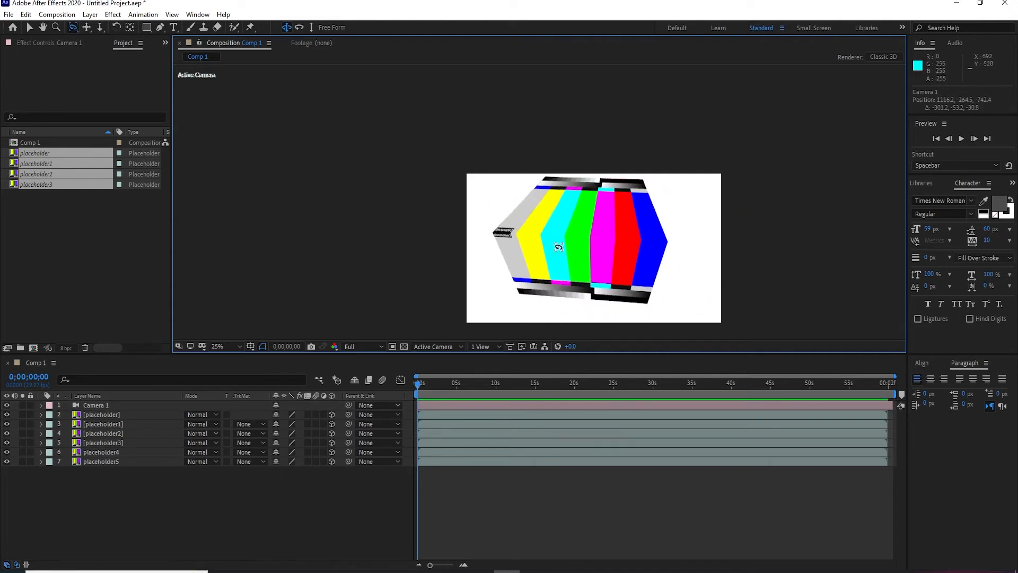
Delete the Camera 1 layer, try orbiting the default view, and undo the last orbit.
left_click(138, 406)
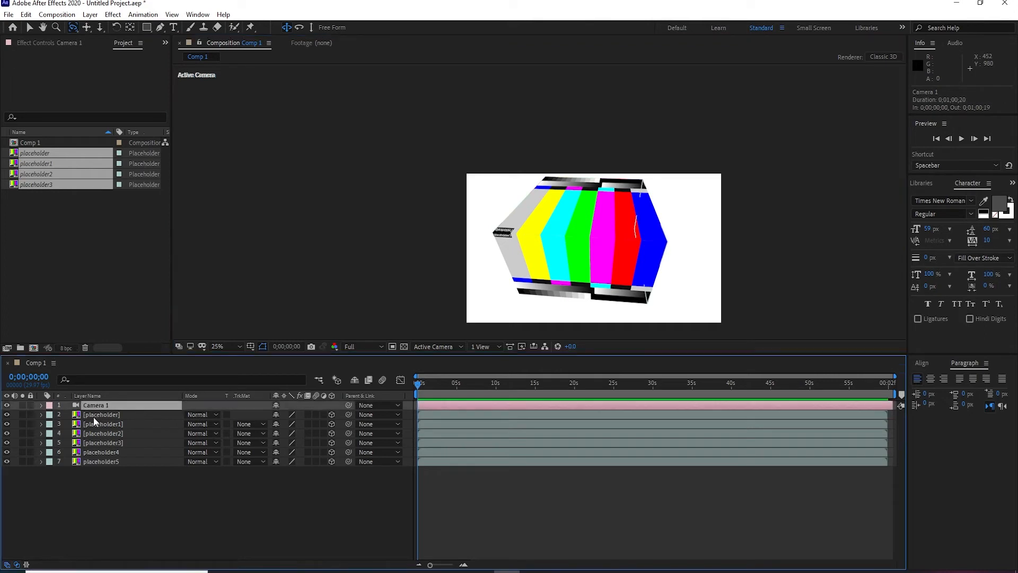
key("Delete")
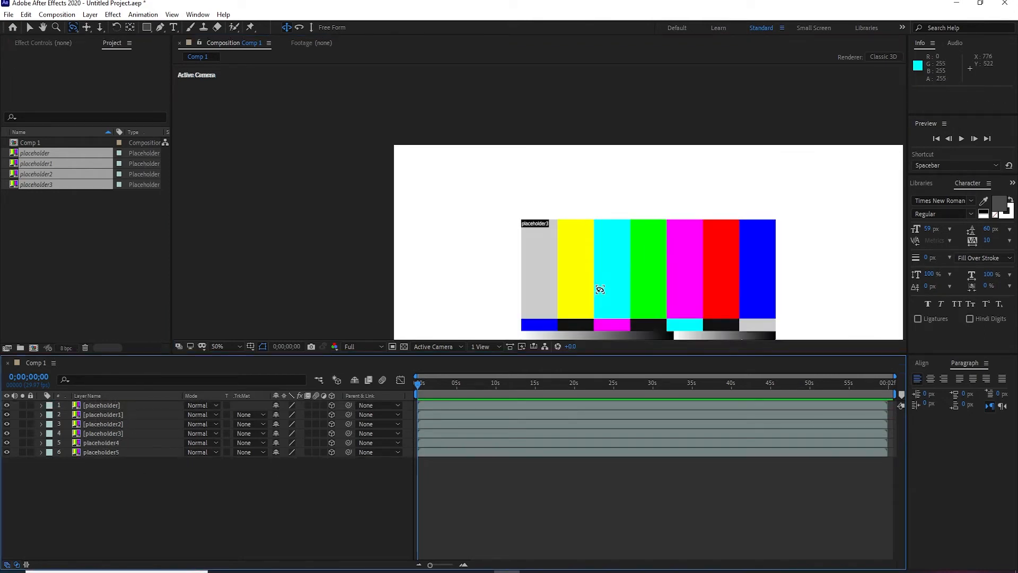
left_click_drag(599, 291, 552, 265)
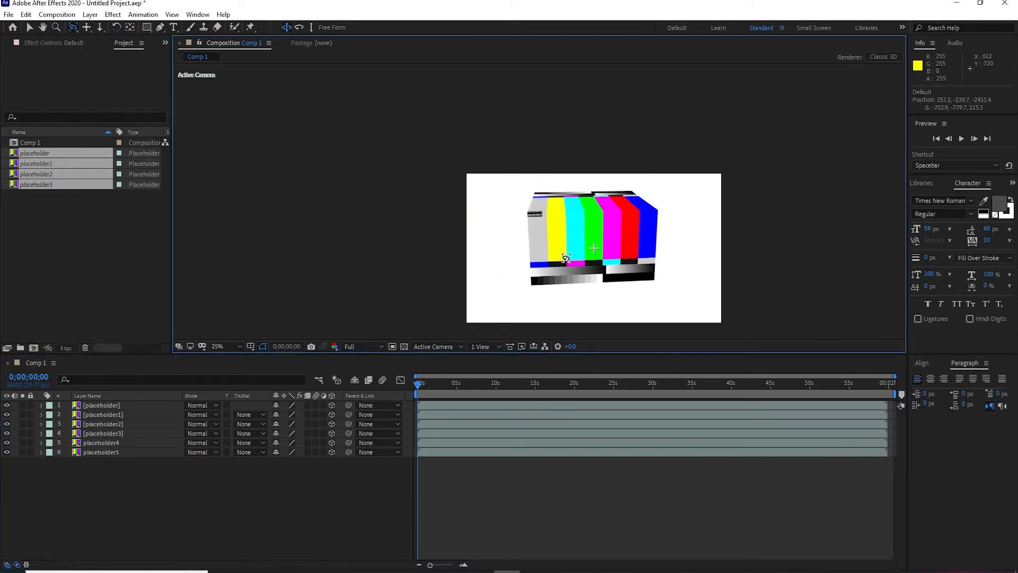
left_click(73, 28)
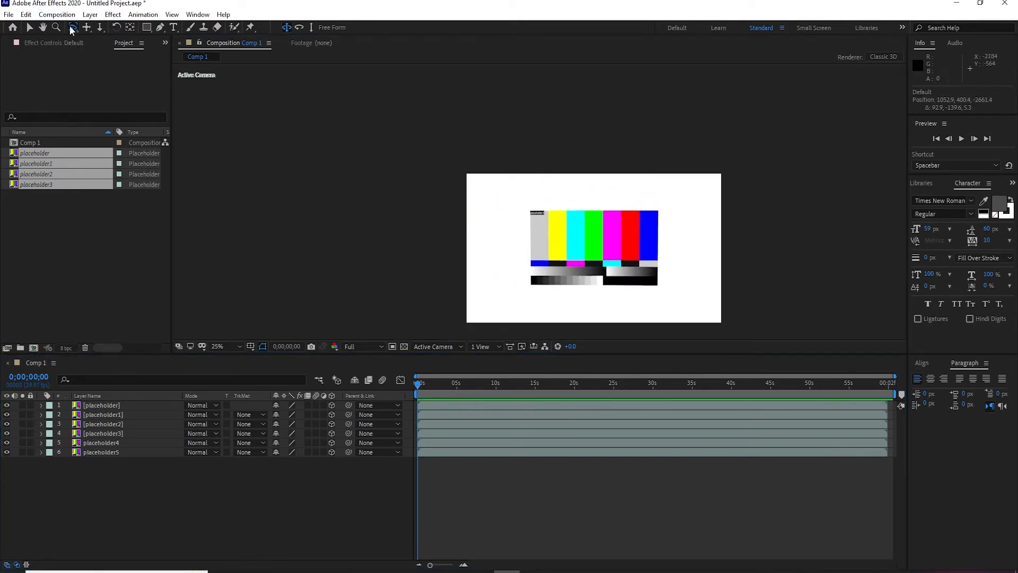
left_click_drag(594, 244, 588, 253)
key("ctrl+z")
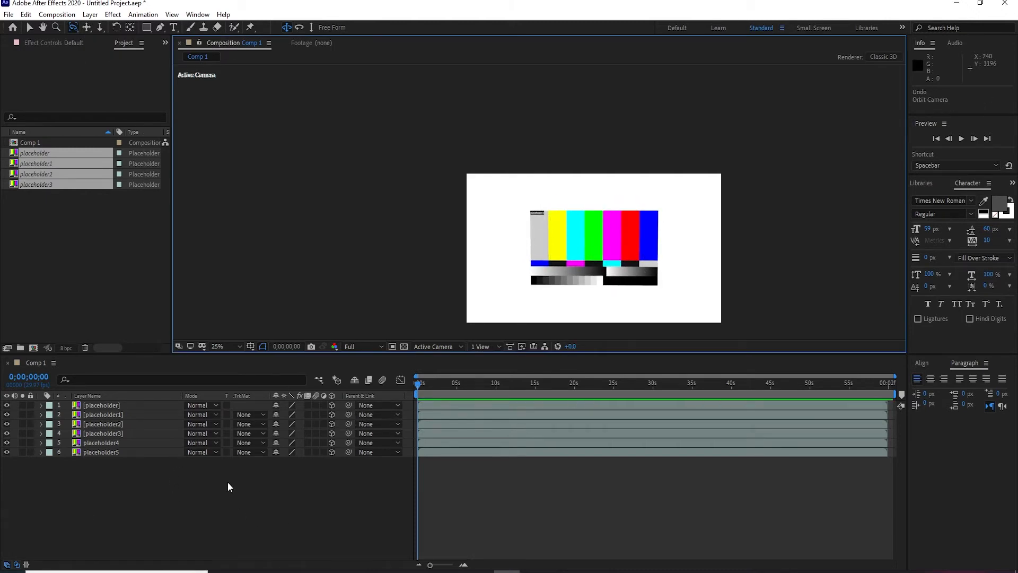
Pre-compose all six placeholder layers into Pre-comp 1, moving all attributes into the new composition.
left_click_drag(78, 511, 116, 403)
right_click(123, 422)
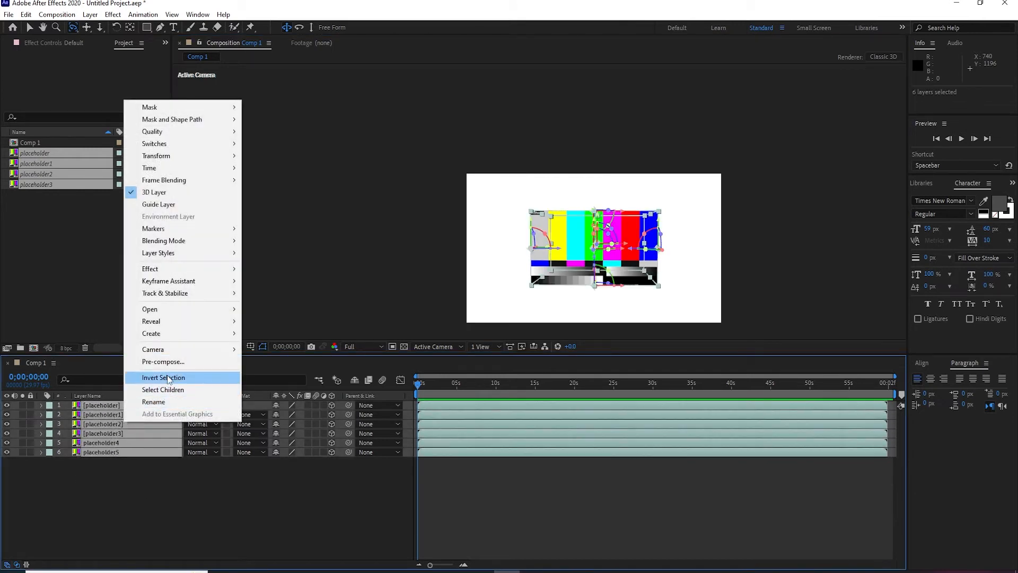
left_click(165, 361)
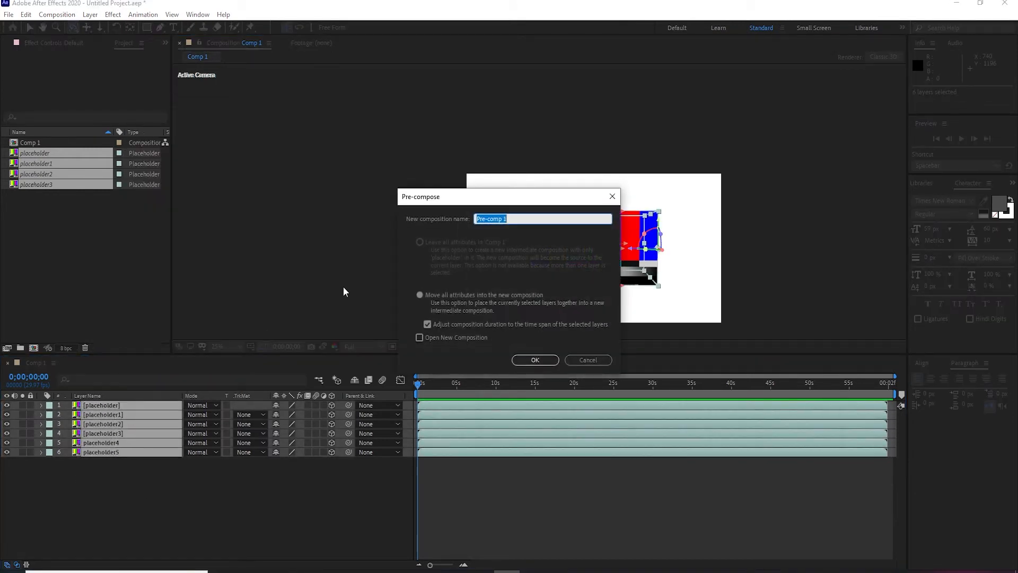
left_click(529, 362)
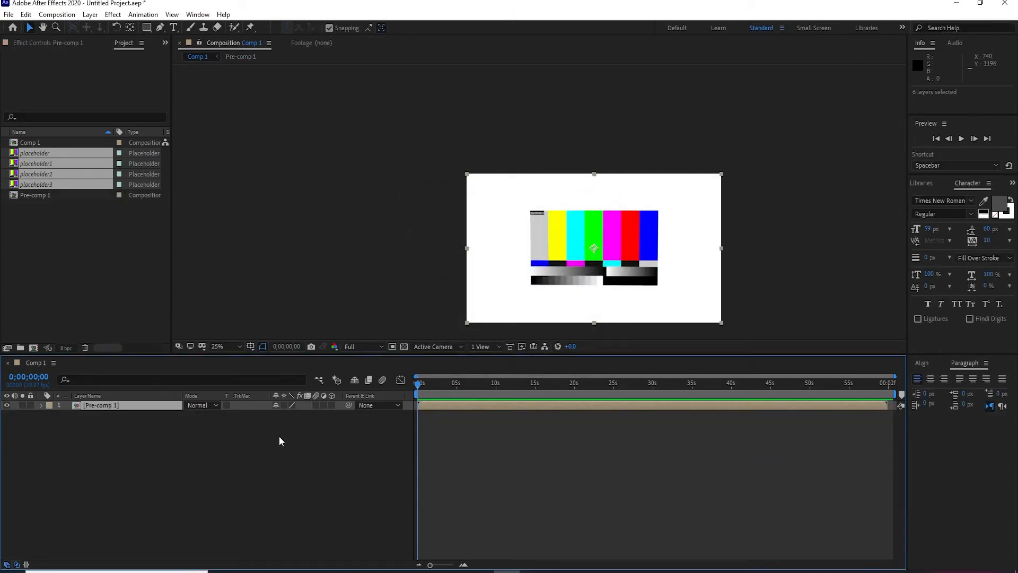
Examine the layers inside Pre-comp 1 and the transform properties of its layer in Comp 1.
double_click(105, 405)
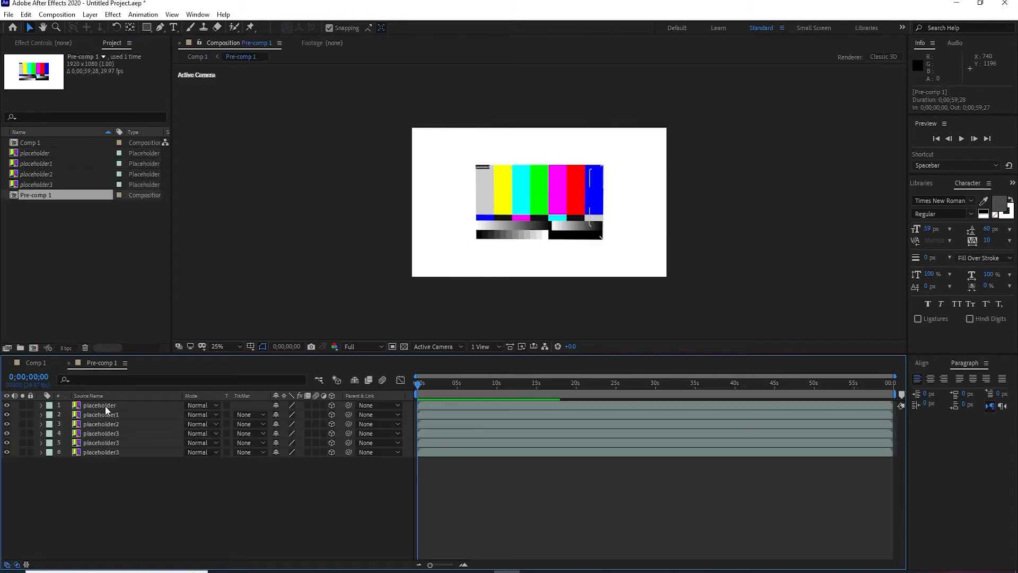
left_click_drag(438, 393, 186, 413)
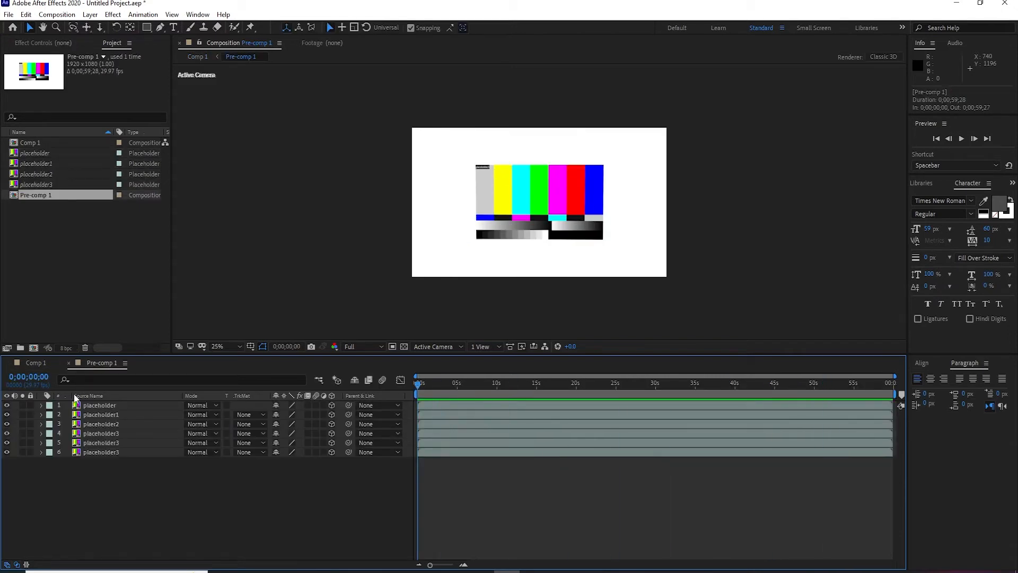
left_click(34, 362)
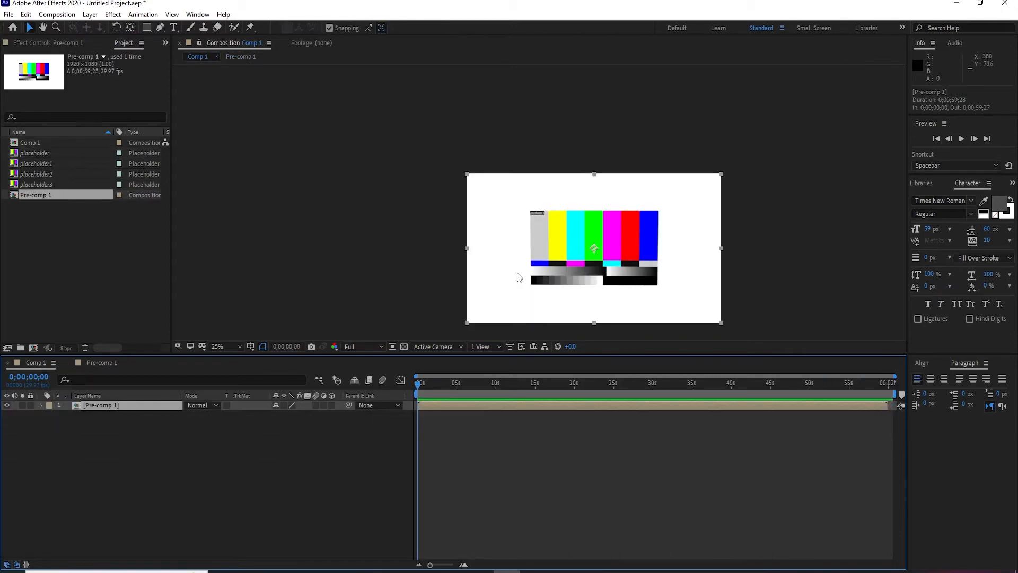
double_click(125, 408)
key("ctrl+a")
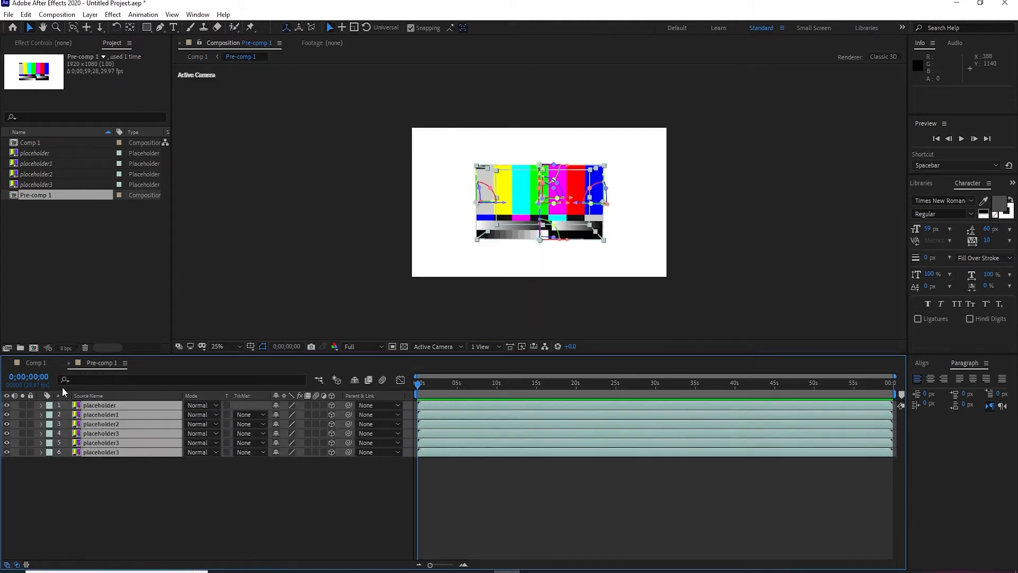
left_click(33, 363)
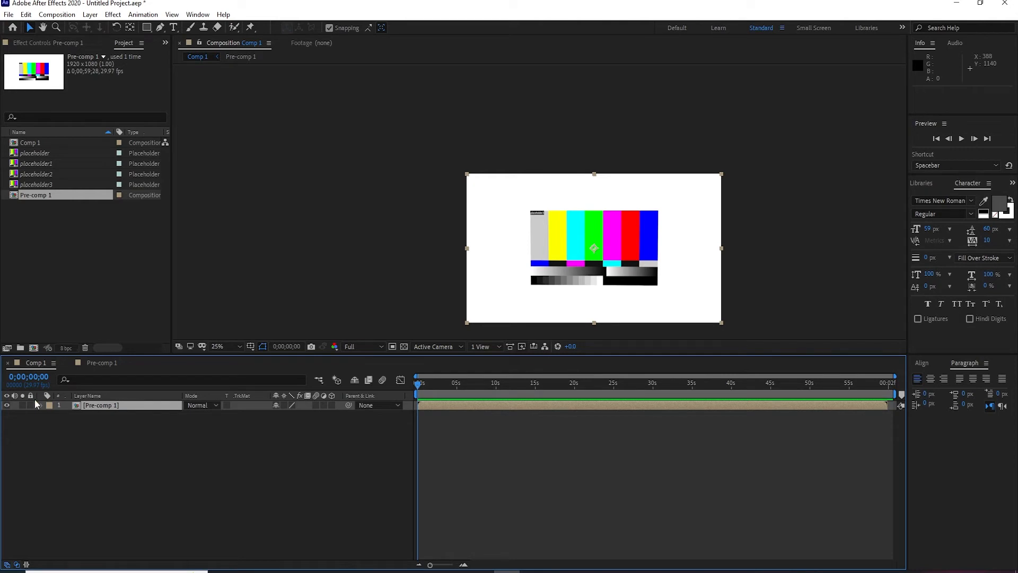
left_click(50, 414)
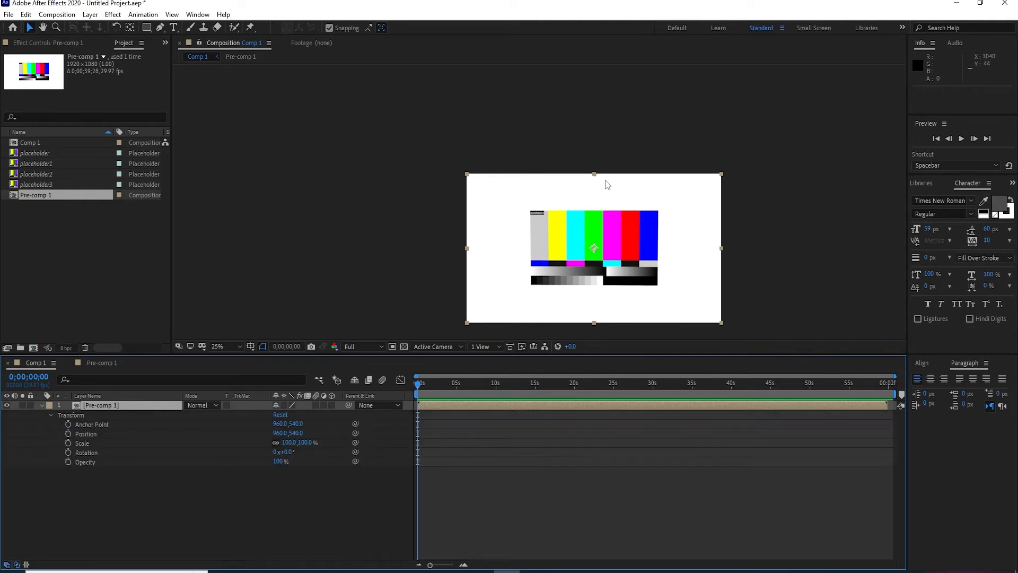
left_click(40, 405)
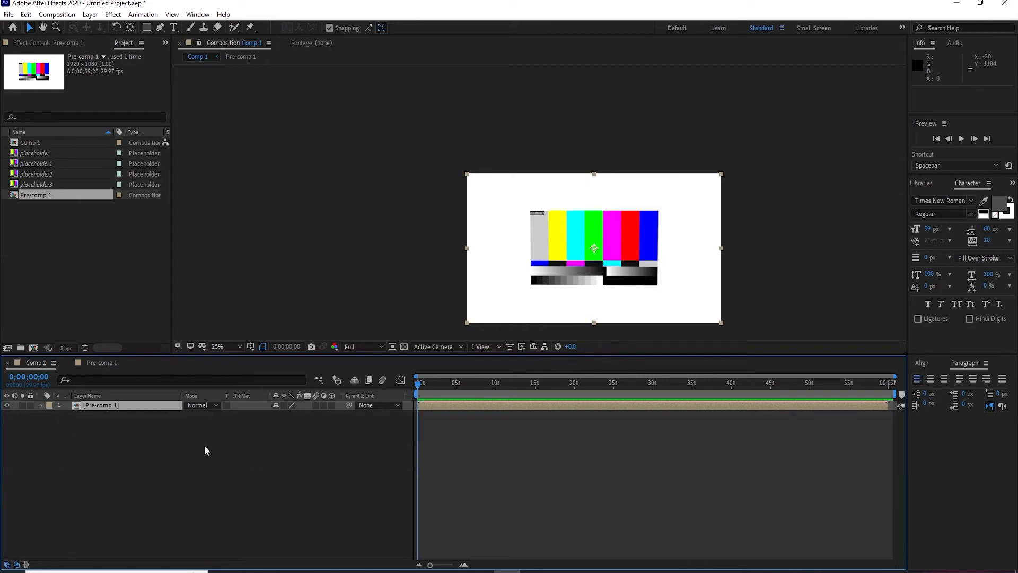
Make the Pre-comp 1 layer 3D, then test it with a camera orbit and undo the orbit.
left_click(331, 405)
key("c")
left_click_drag(513, 238, 556, 236)
key("ctrl+z")
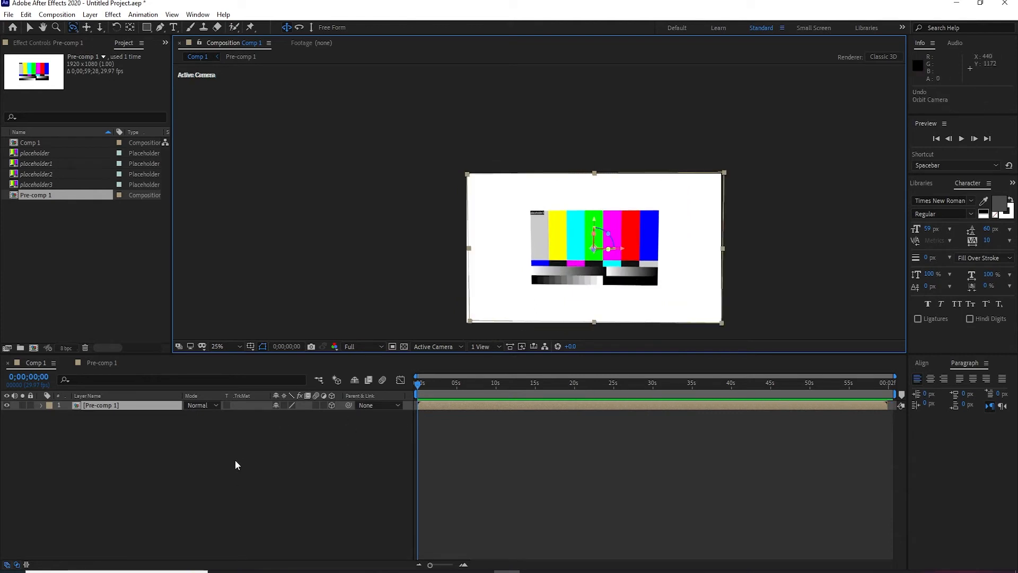
Add a new two-node camera named Camera 1 with the 24mm preset to Comp 1.
right_click(218, 454)
mouse_move(331, 334)
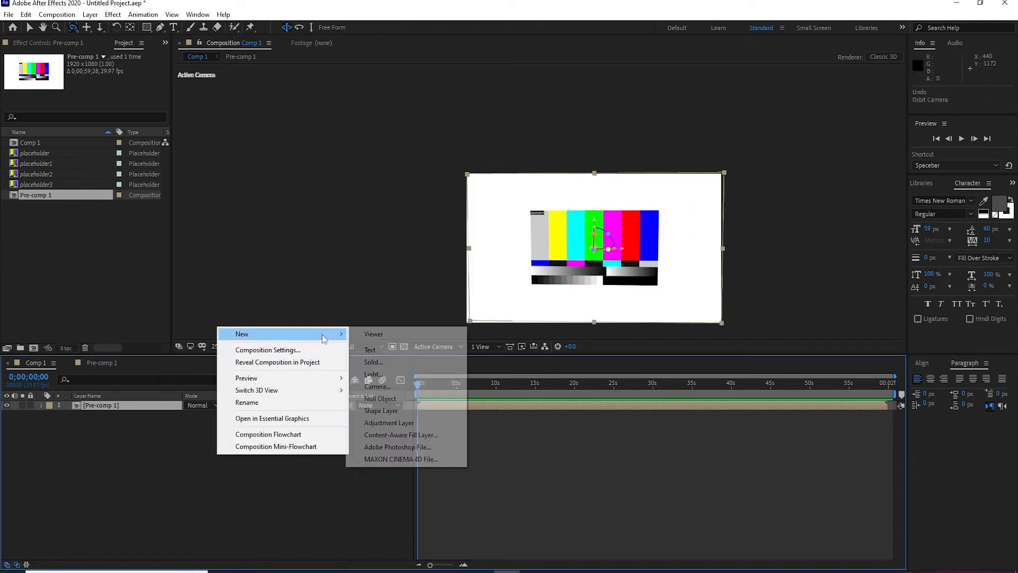
left_click(392, 387)
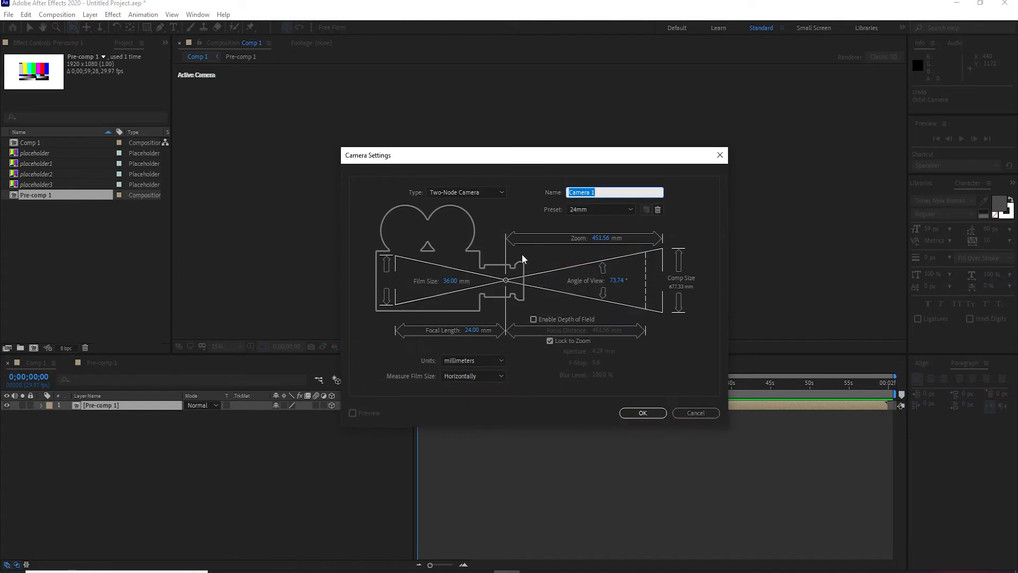
left_click(639, 414)
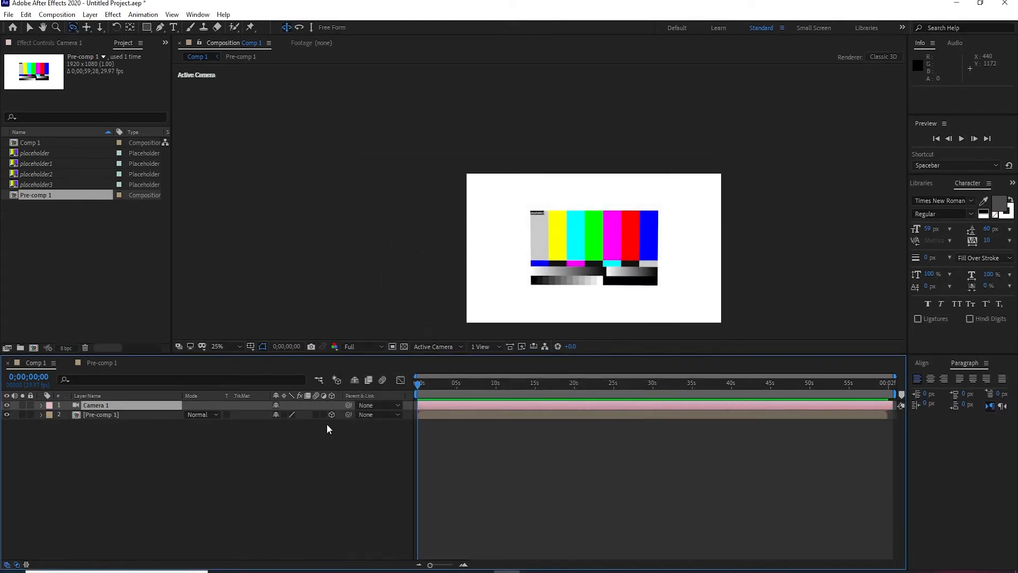
Undo a trial orbit, enable Collapse Transformations on the Pre-comp 1 layer, and orbit the camera to show the box in 3D.
left_click_drag(577, 254, 603, 306)
key("ctrl+z")
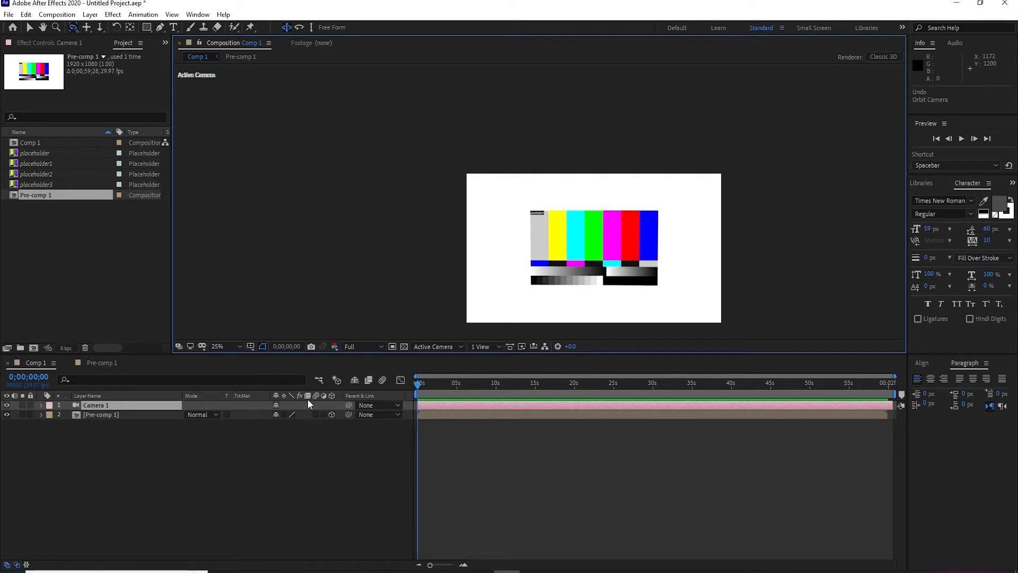
left_click(284, 415)
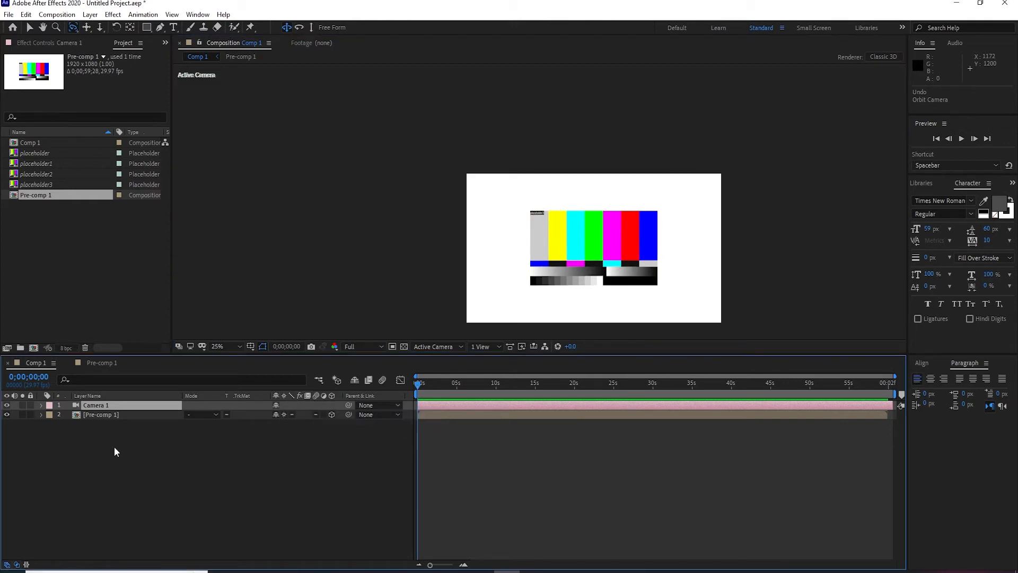
left_click_drag(529, 265, 544, 251)
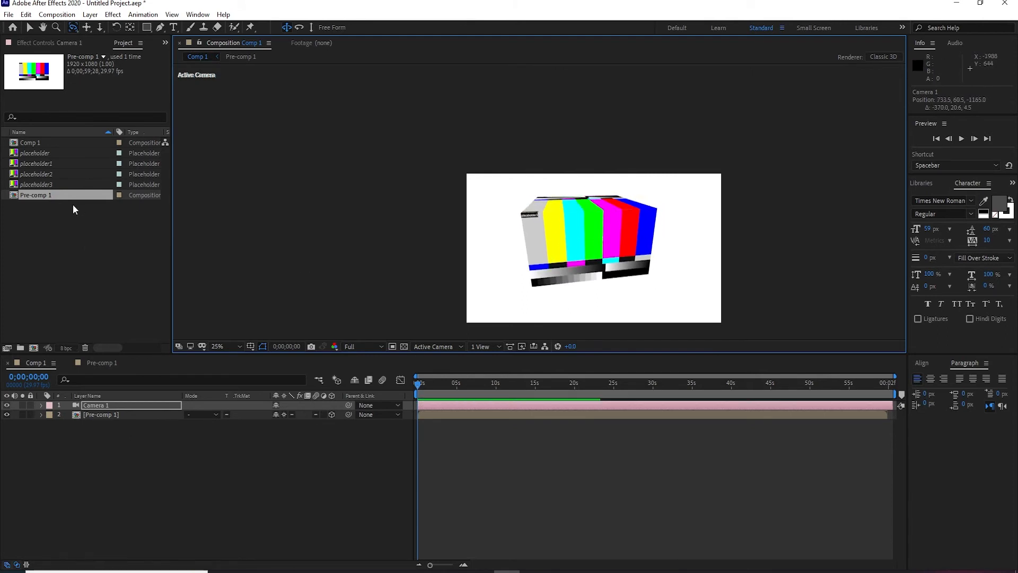
left_click(44, 153)
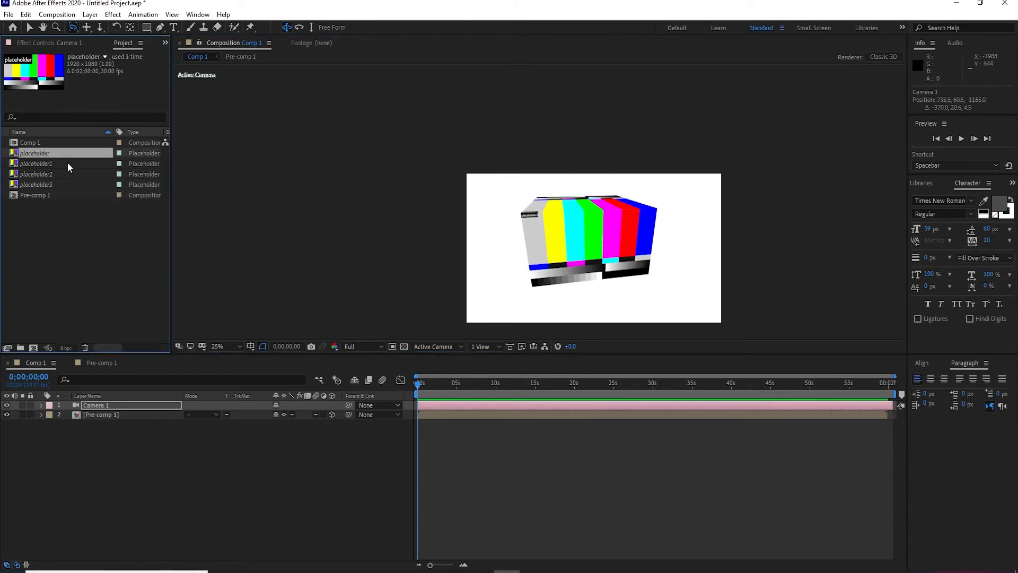
double_click(36, 154)
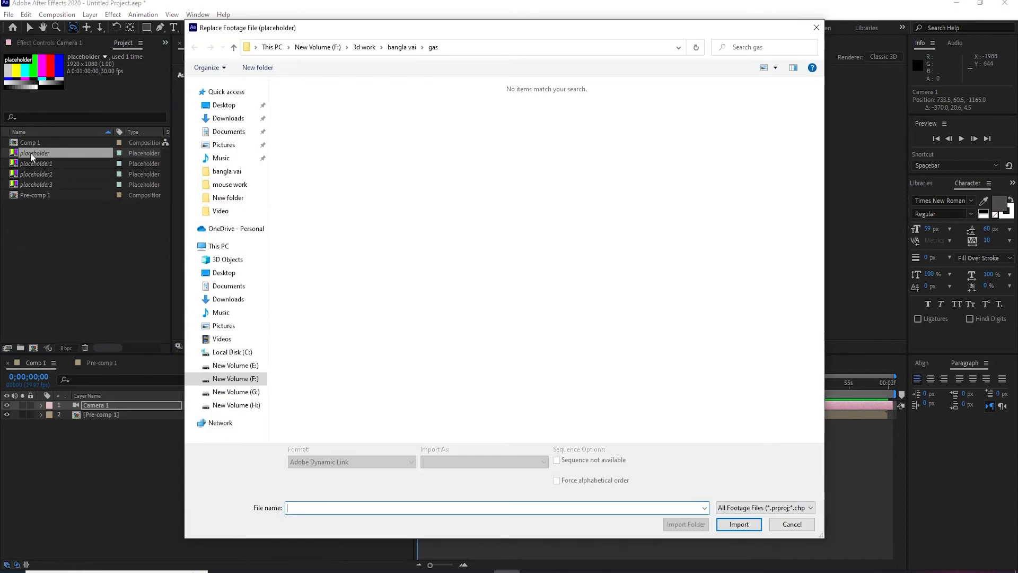
left_click(808, 525)
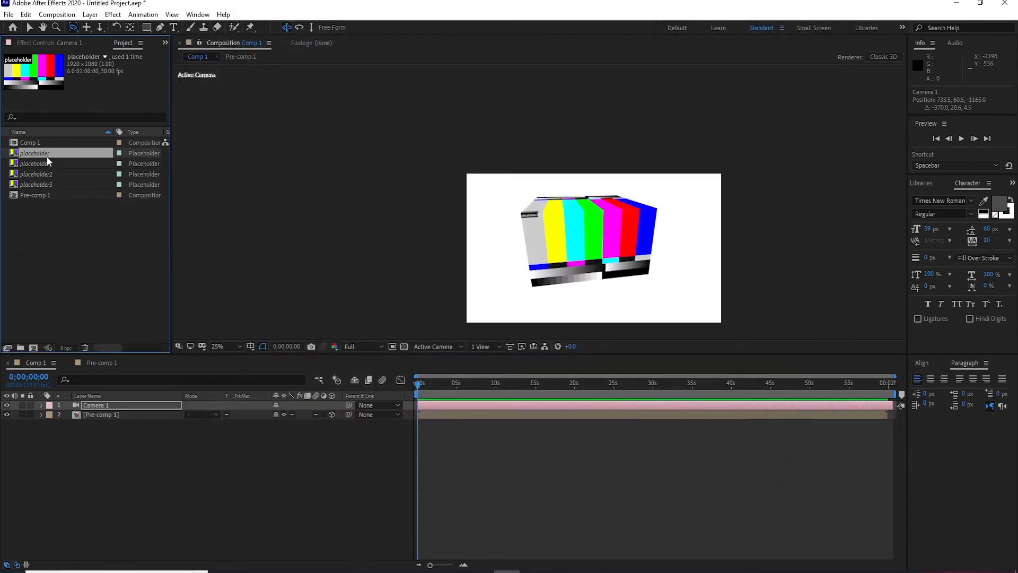
left_click(143, 24)
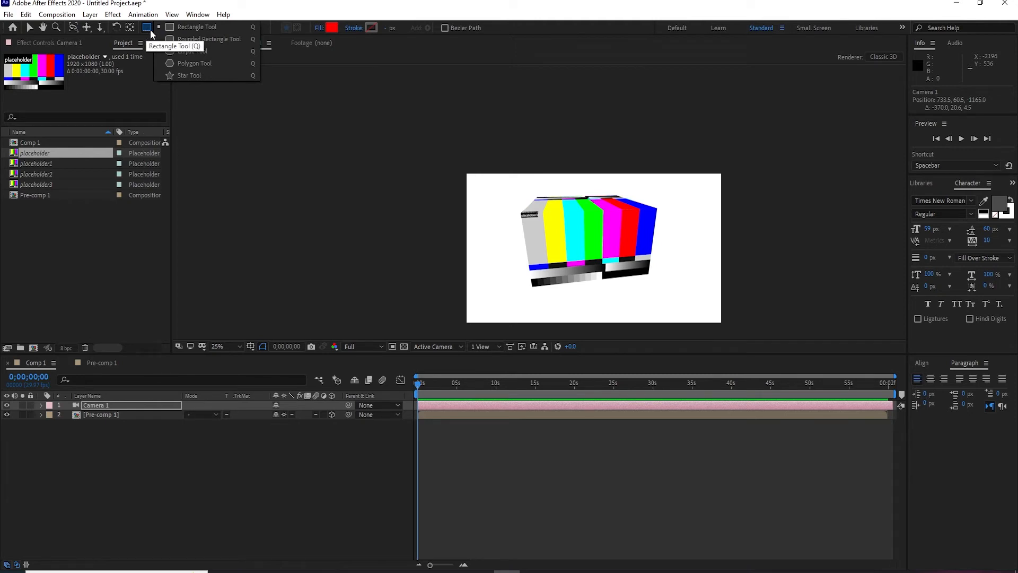
left_click(29, 177)
left_click(30, 182)
left_click(37, 171)
left_click(42, 165)
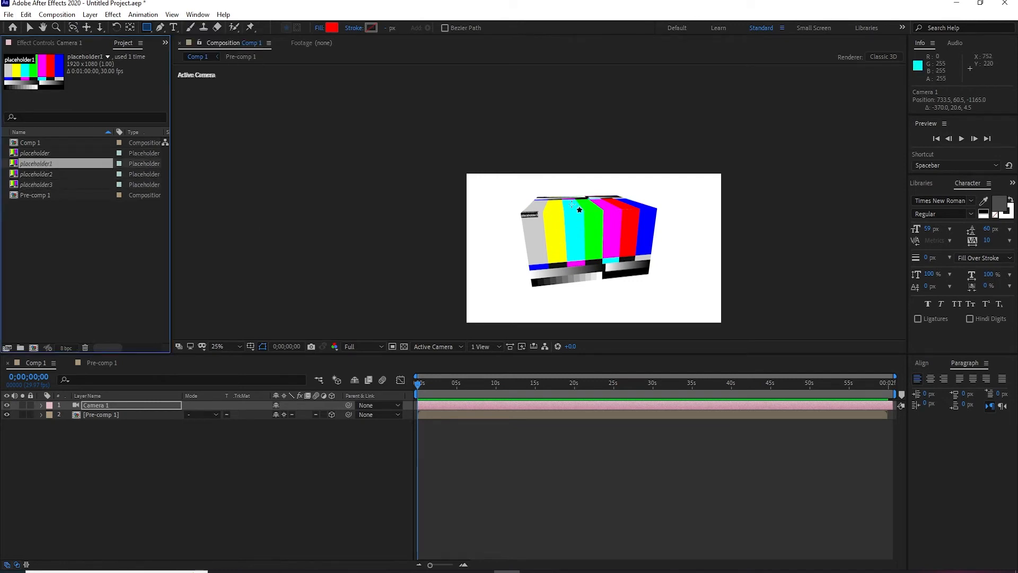
left_click(34, 155)
left_click(49, 176)
left_click(49, 180)
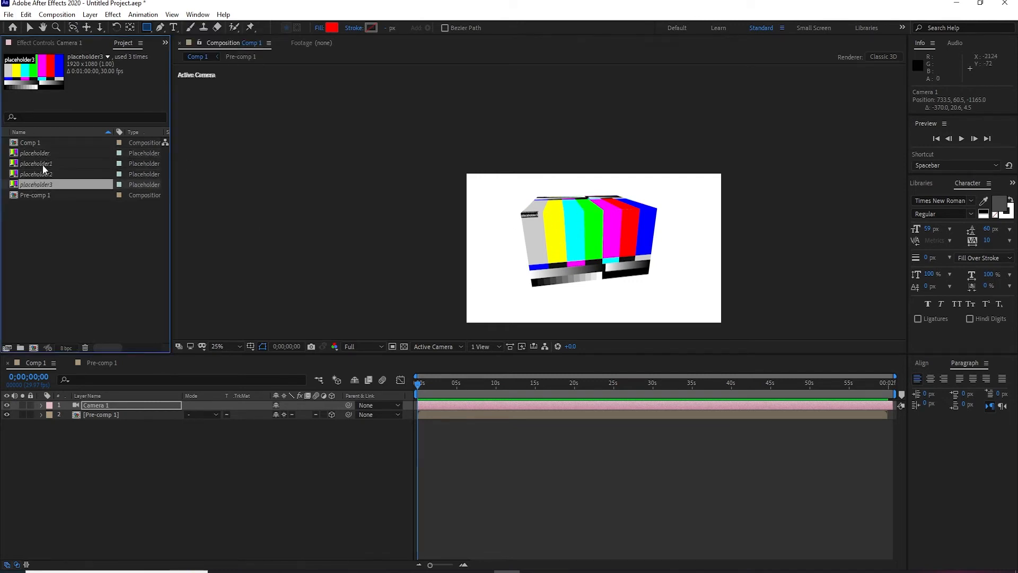
Replace the footage of the first placeholder with basket-full-vegetables.jpg from New Volume (F:).
left_click(36, 152)
key("ctrl+h")
left_click(239, 379)
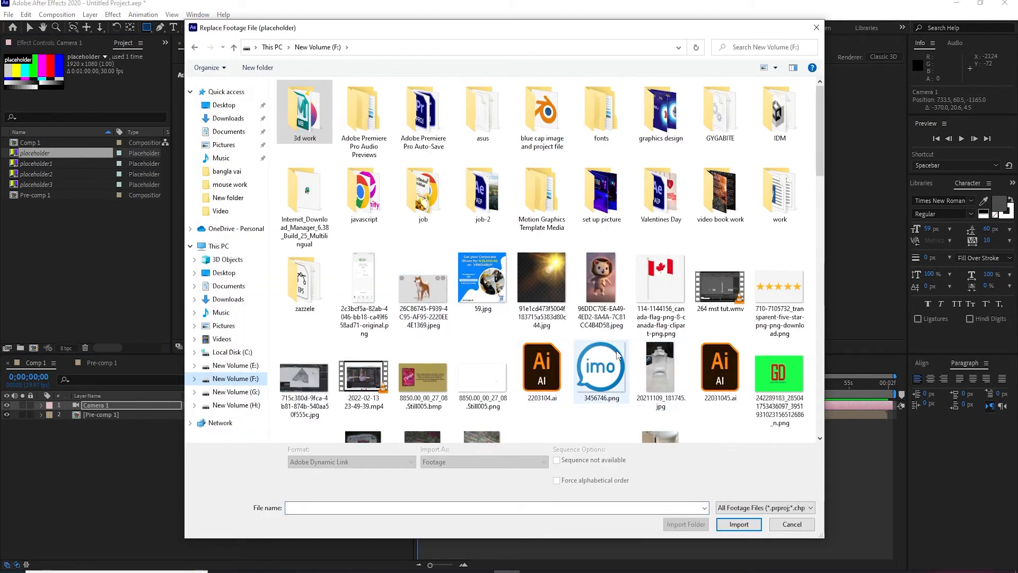
scroll(657, 355, "down", 5)
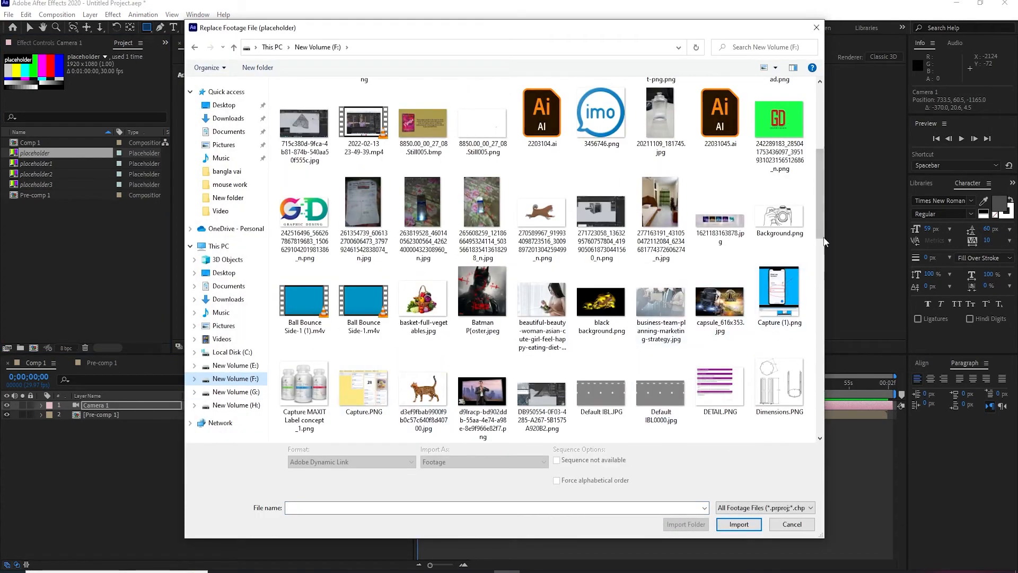
double_click(424, 293)
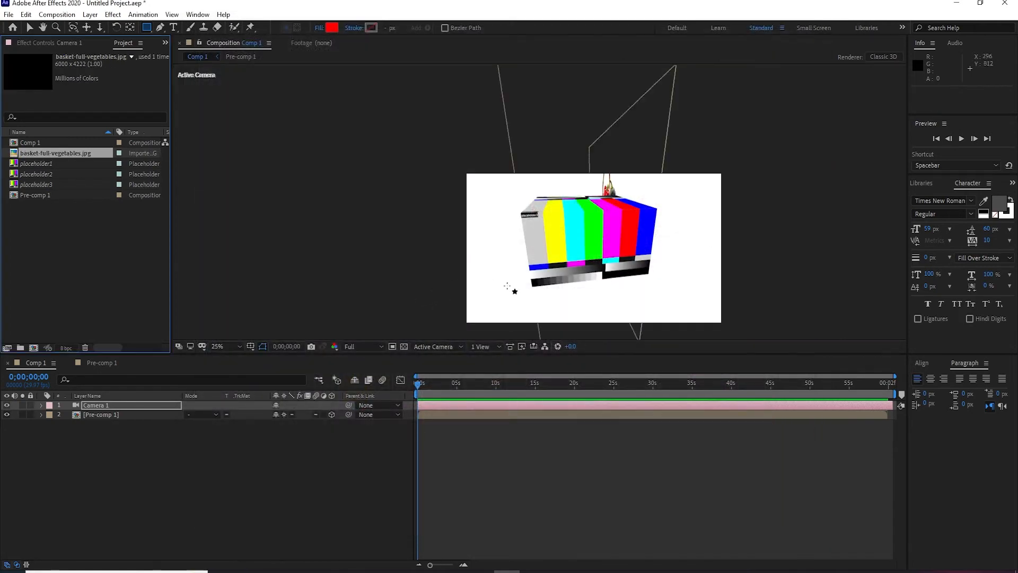
Replace the footage of placeholder1 with 59.jpg and of placeholder2 with d9lracp-bd902ddb-55aa-4e74-a98e-8e9f966e82f7.png.
double_click(39, 165)
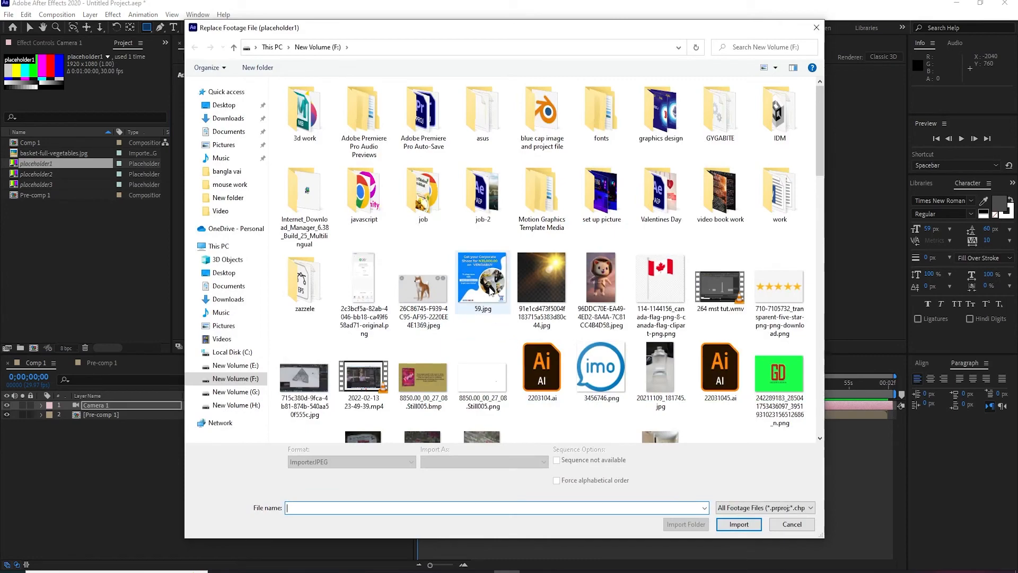
double_click(491, 290)
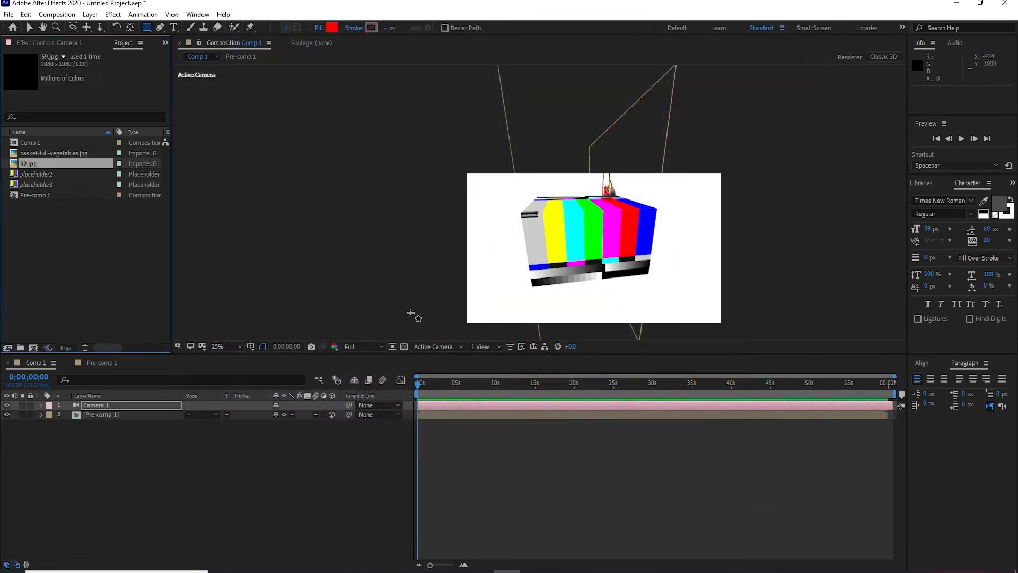
double_click(25, 174)
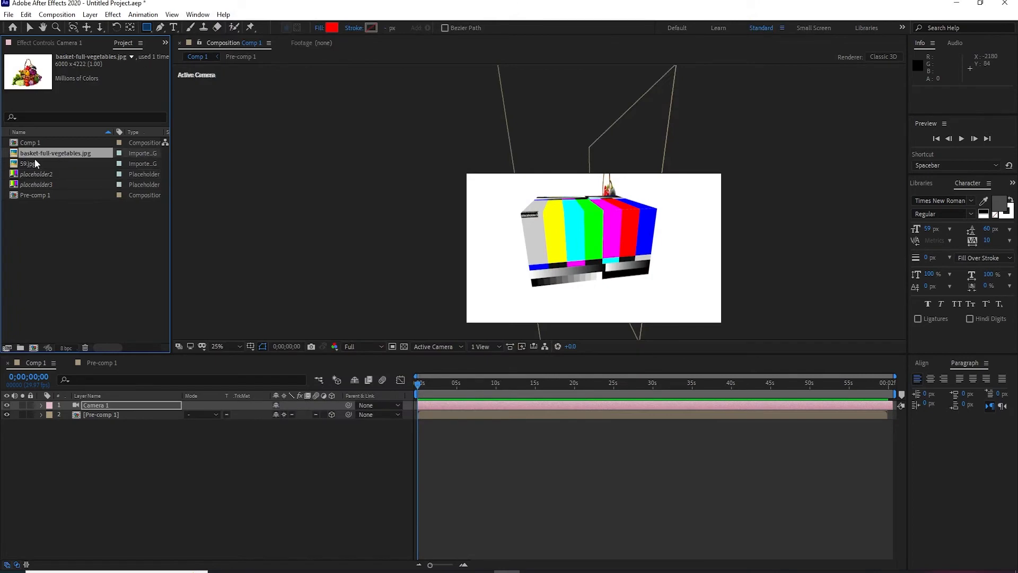
left_click(35, 163)
double_click(36, 174)
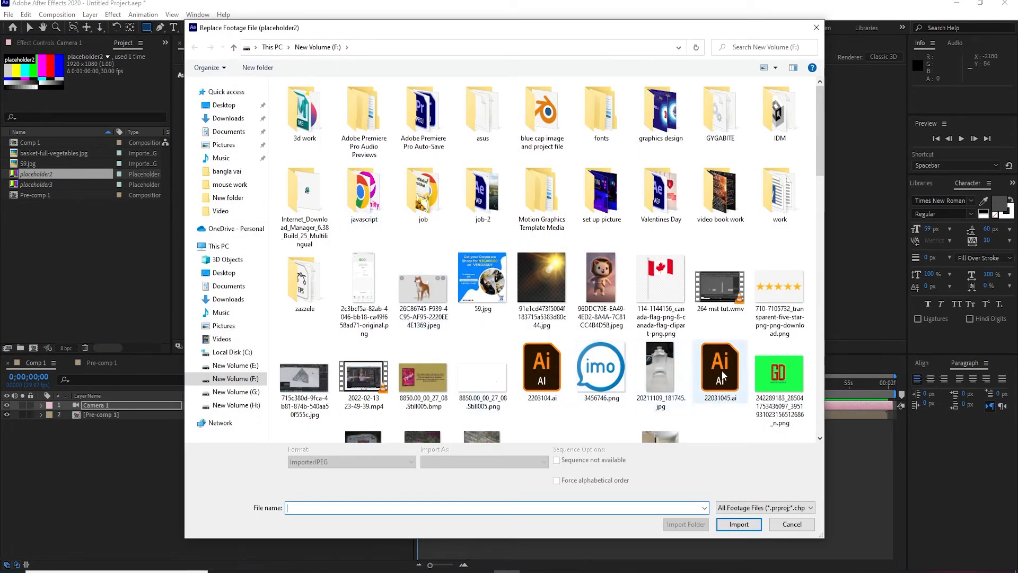
scroll(424, 377, "down", 5)
left_click(480, 392)
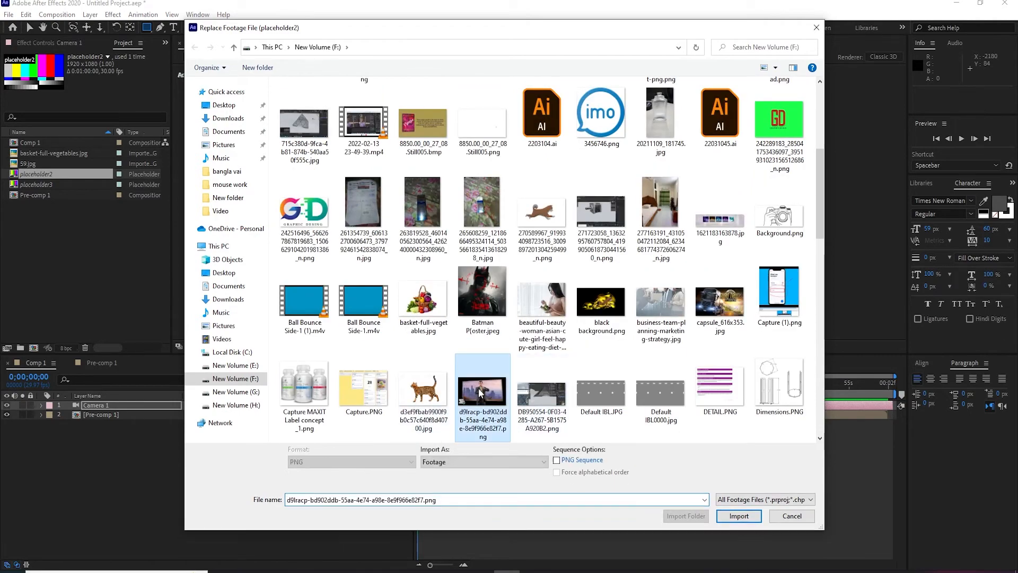
double_click(479, 393)
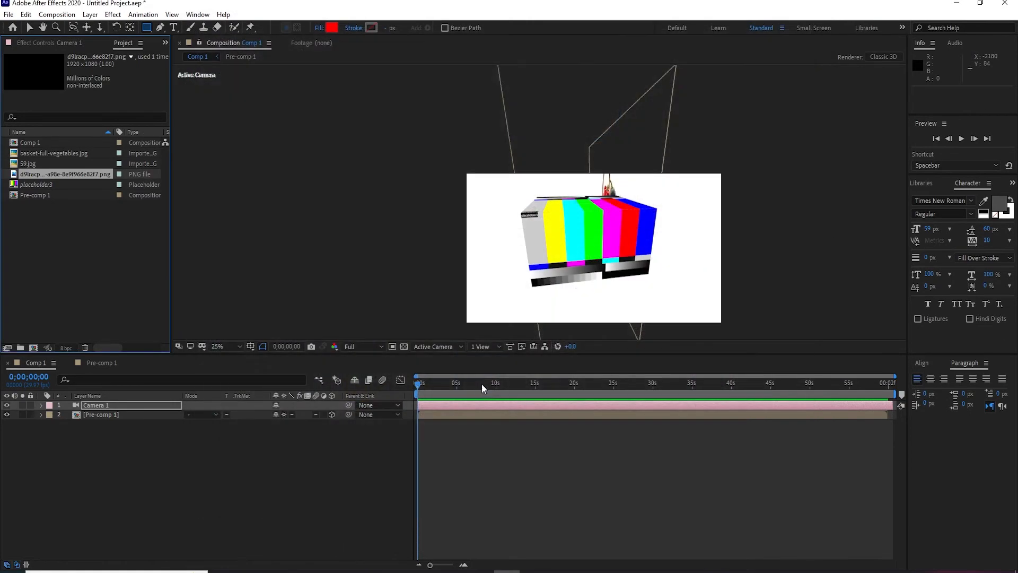
Replace the placeholder3 footage with the imgpsh_fullsize_anim PNG sequence and orbit the camera around the box.
double_click(37, 183)
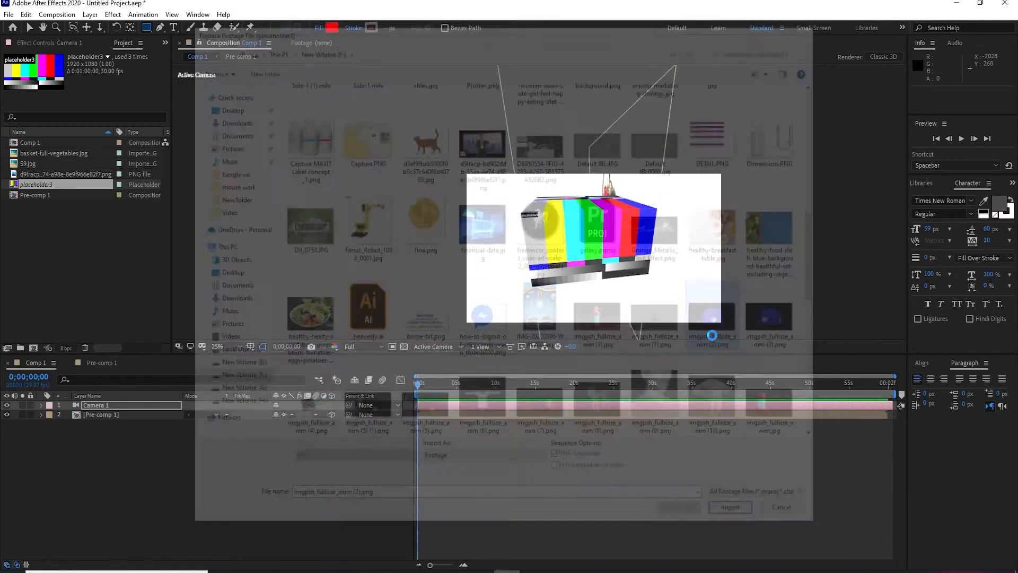
double_click(720, 318)
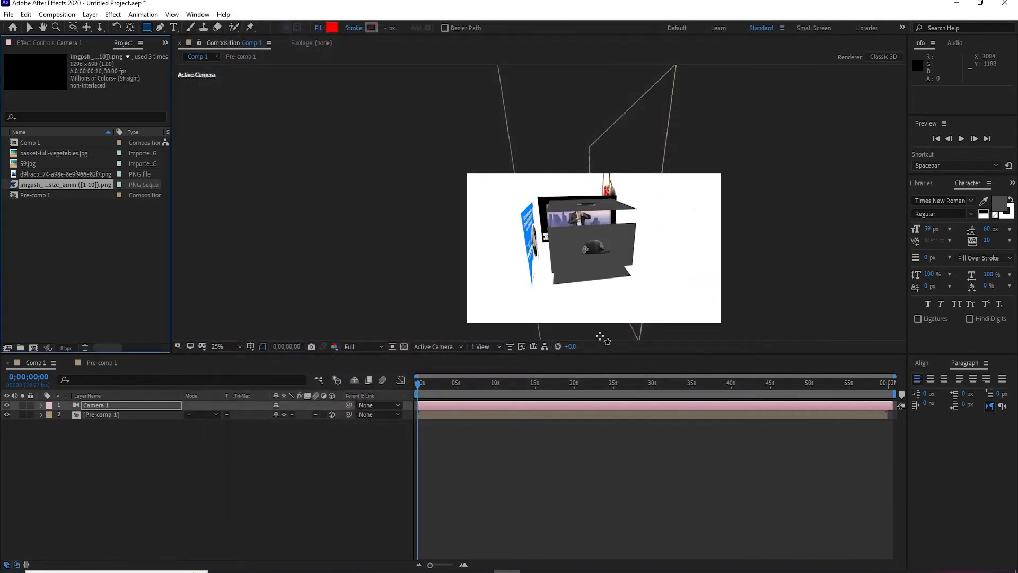
left_click(73, 27)
left_click_drag(587, 253, 551, 228)
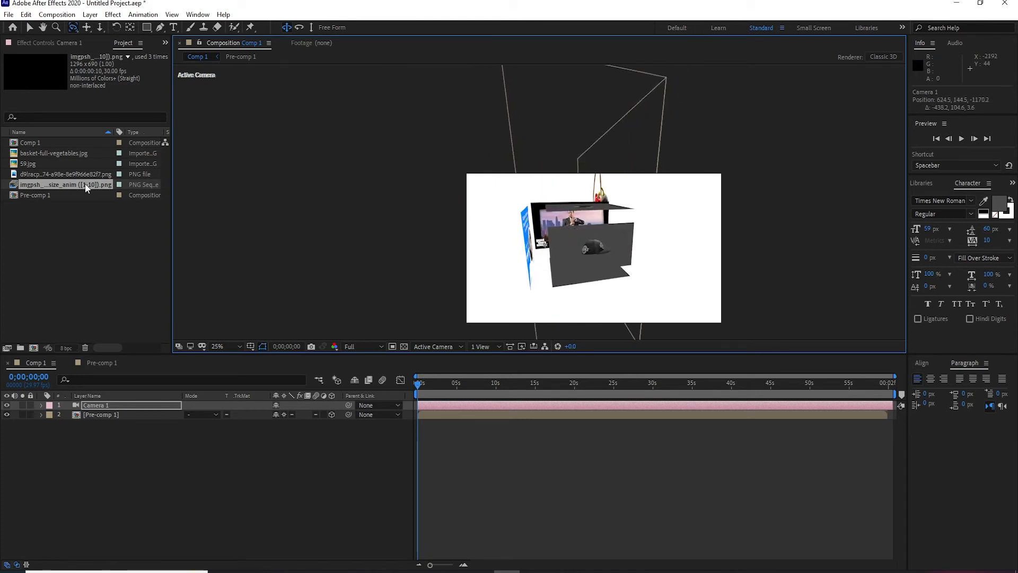
Examine the replaced footage items and their faces on the box by orbiting the camera and opening the PNG sequence.
left_click(43, 174)
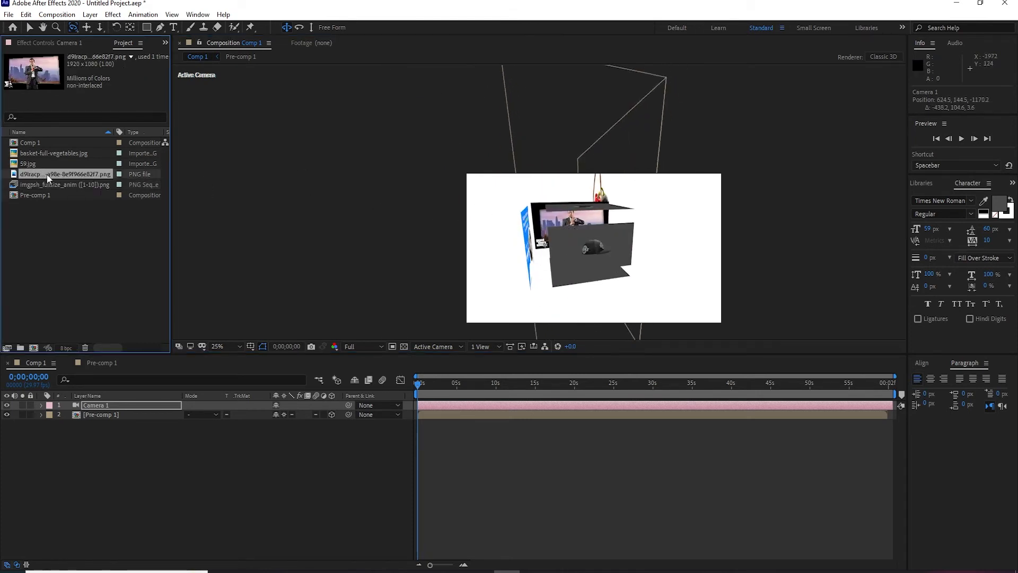
left_click(28, 164)
left_click_drag(528, 245, 533, 340)
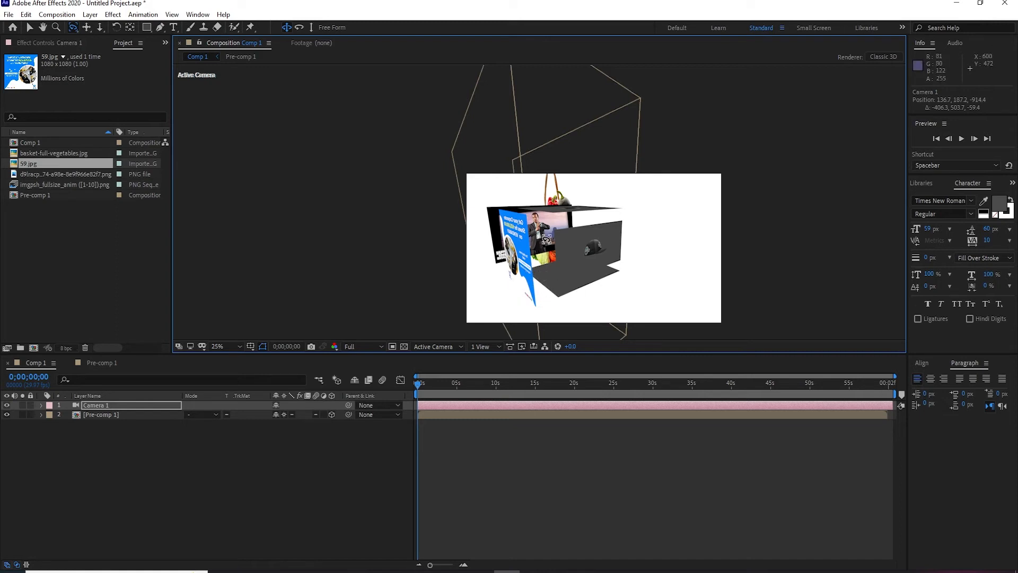
left_click_drag(540, 255, 610, 245)
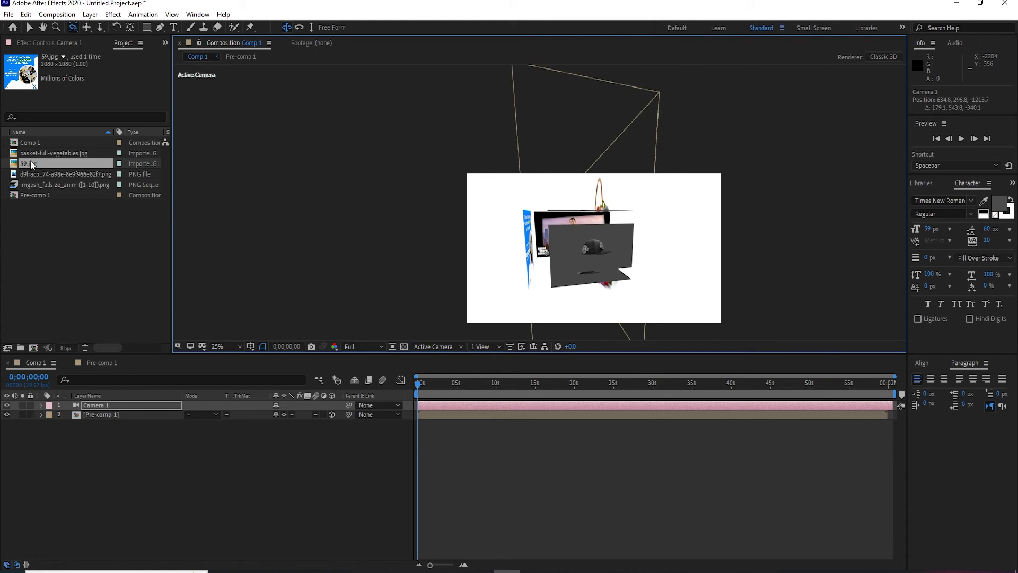
left_click(35, 176)
left_click(63, 186)
double_click(65, 186)
left_click(230, 45)
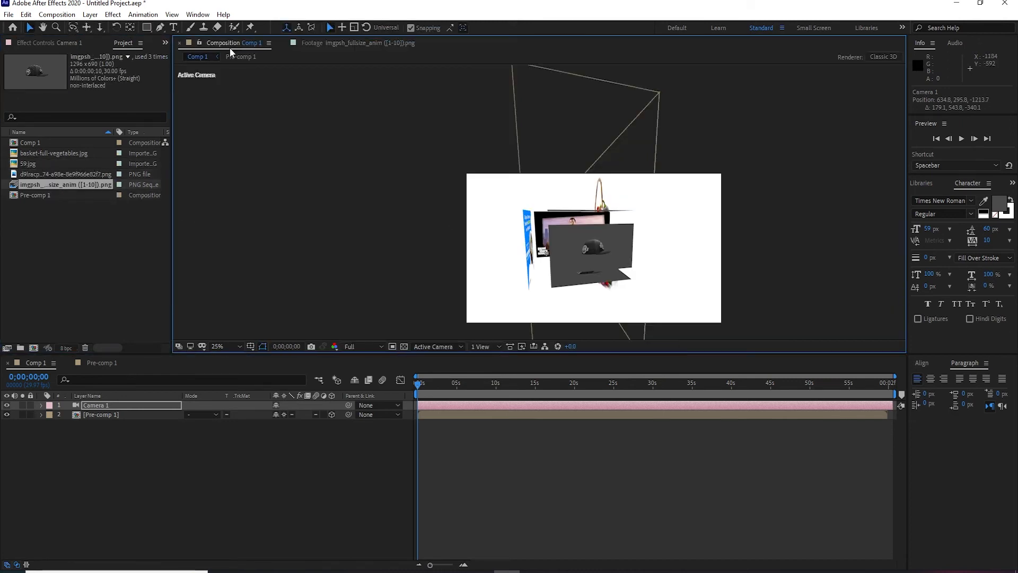
Undo the camera orbits and the footage replacements of placeholder1, placeholder2 and placeholder3.
key("ctrl+z")
key("ctrl+z")
key("ctrl+z")
key("ctrl+z")
key("ctrl+z")
key("ctrl+z")
key("ctrl+z")
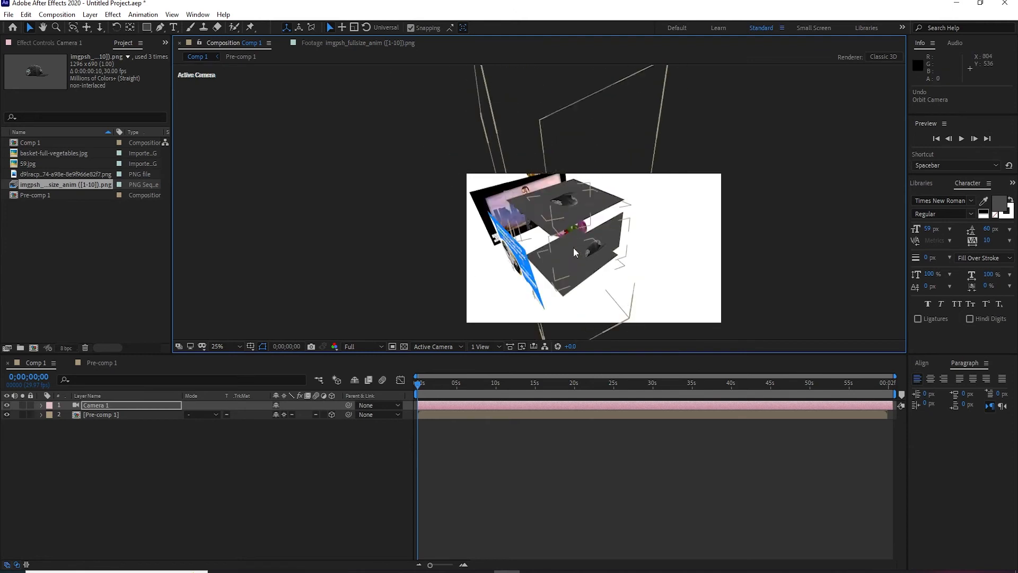
key("ctrl+z")
key("ctrl+z")
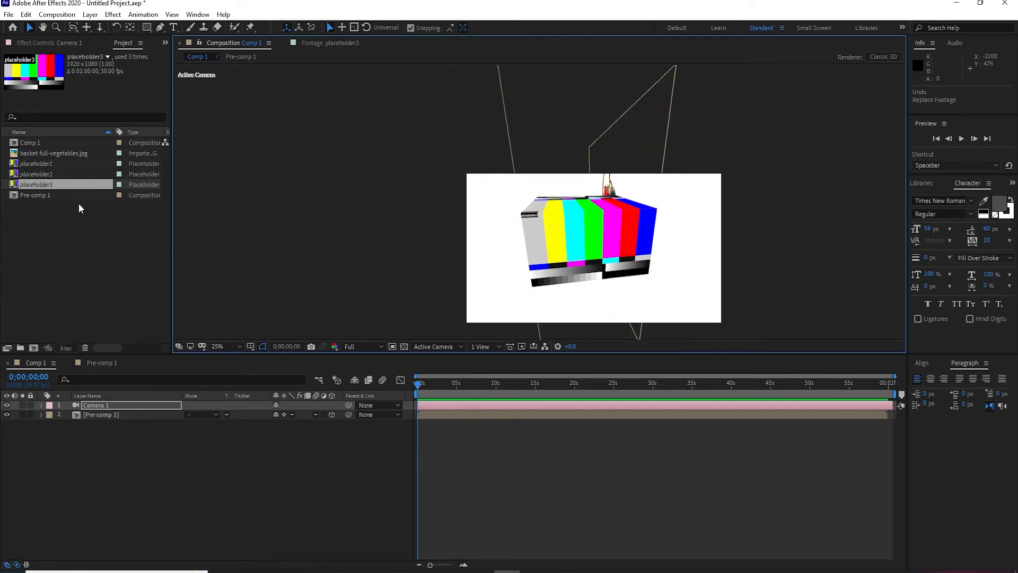
Undo the replacement of the first placeholder with basket-full-vegetables.jpg.
left_click(52, 180)
left_click(52, 172)
left_click(52, 165)
left_click(61, 154)
key("ctrl+z")
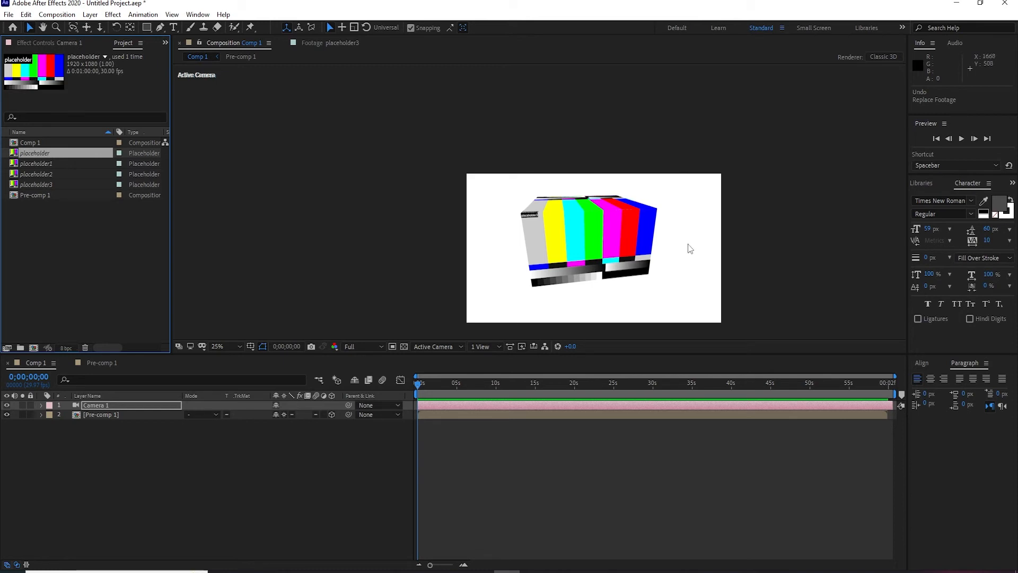
Undo the accidental move of the Pre-comp 1 layer, then select Camera 1 and orbit it around the box.
left_click(584, 253)
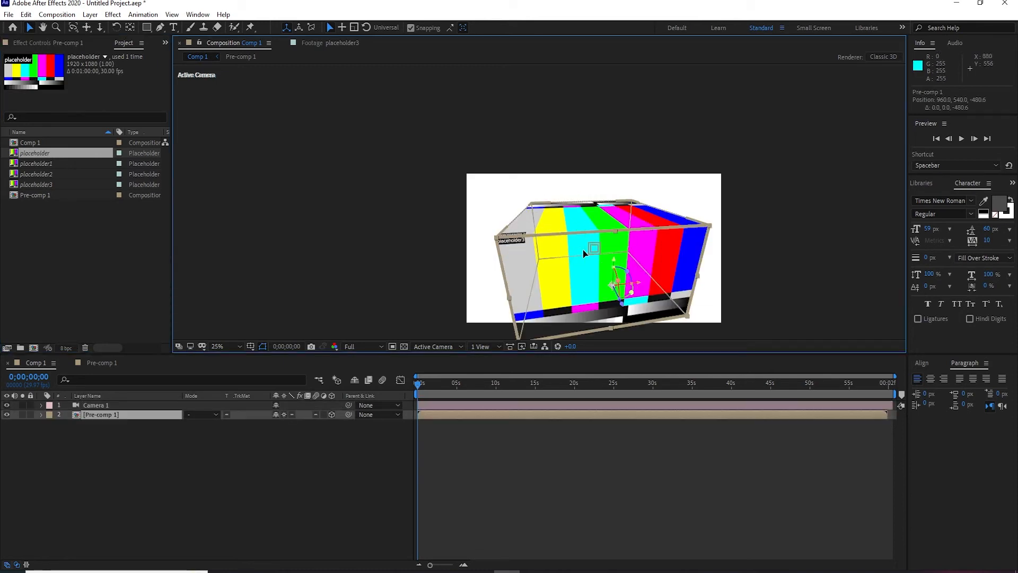
key("ctrl+z")
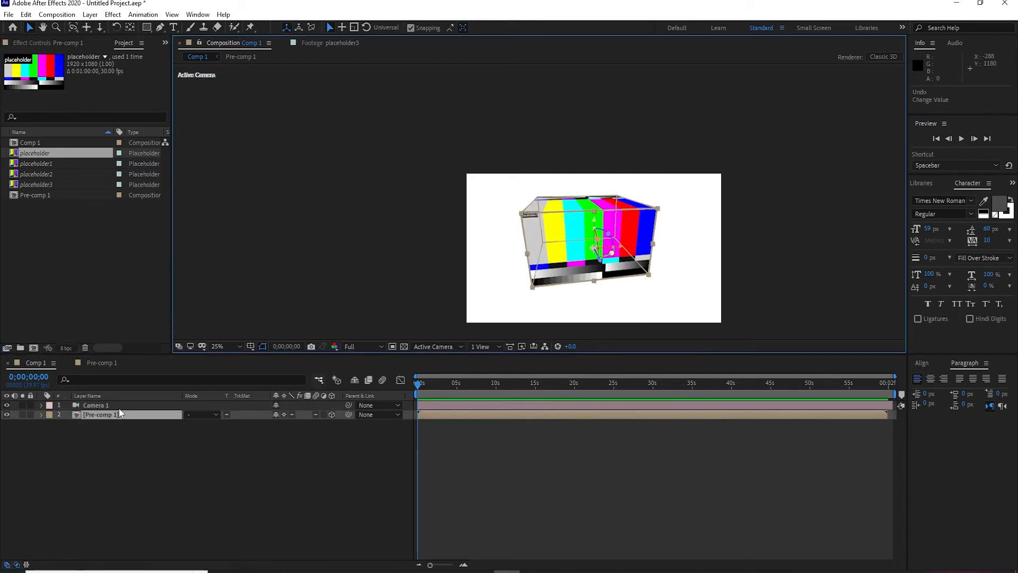
left_click(116, 405)
left_click(73, 27)
mouse_move(611, 214)
left_mouse_down()
mouse_move(641, 219)
mouse_move(581, 198)
mouse_move(548, 200)
mouse_move(666, 216)
mouse_move(619, 213)
left_mouse_up()
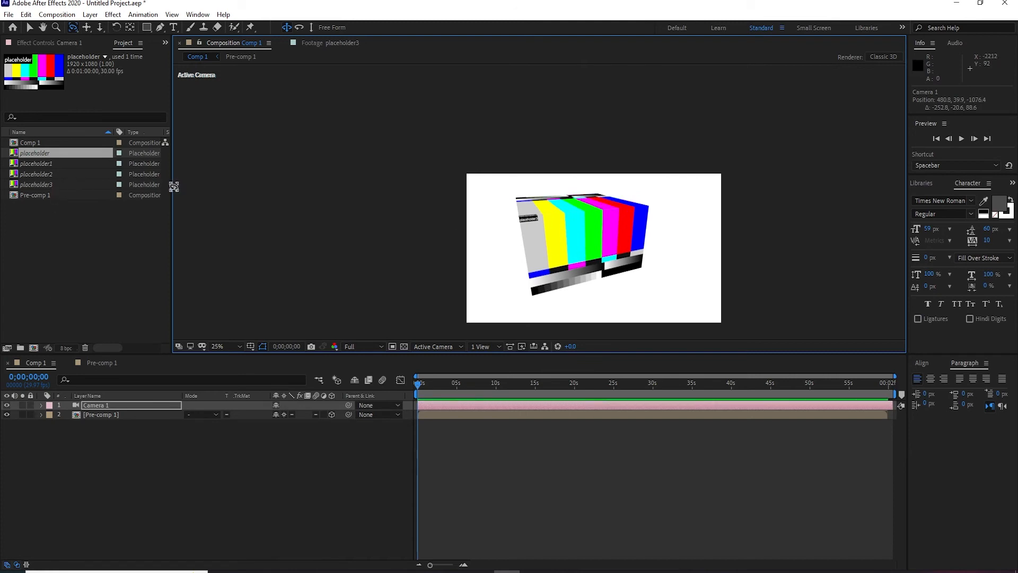
Replace the footage of the first placeholder with 8850.00_00_27_08.Still005.bmp from New Volume (F:).
left_click(49, 186)
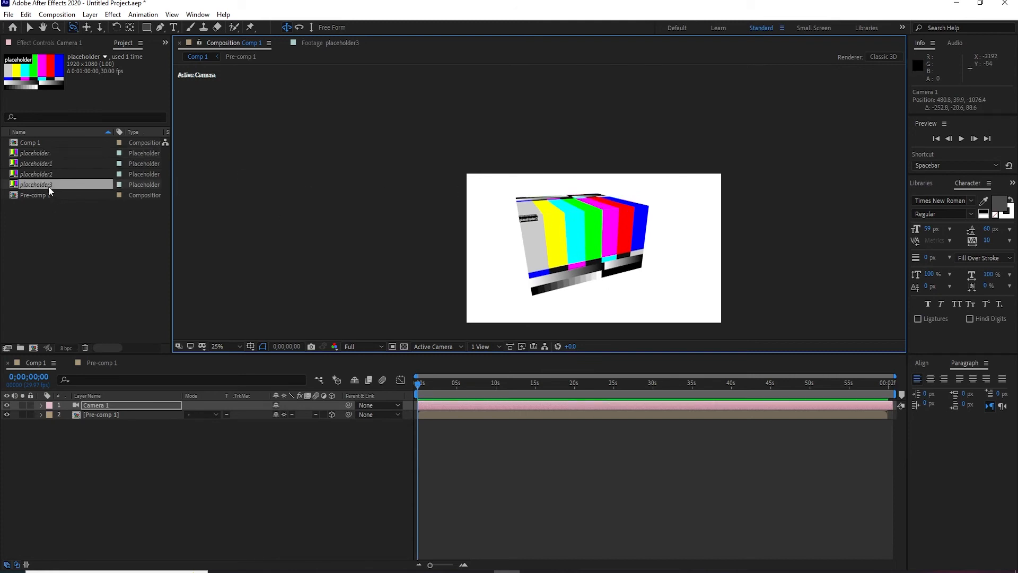
left_click(49, 164)
left_click(29, 153)
double_click(30, 154)
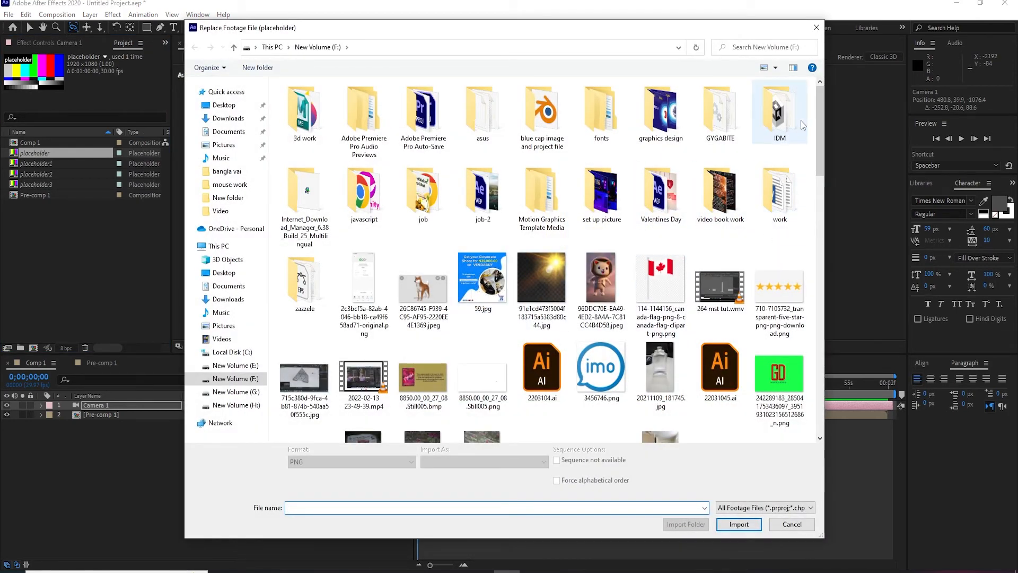
double_click(415, 377)
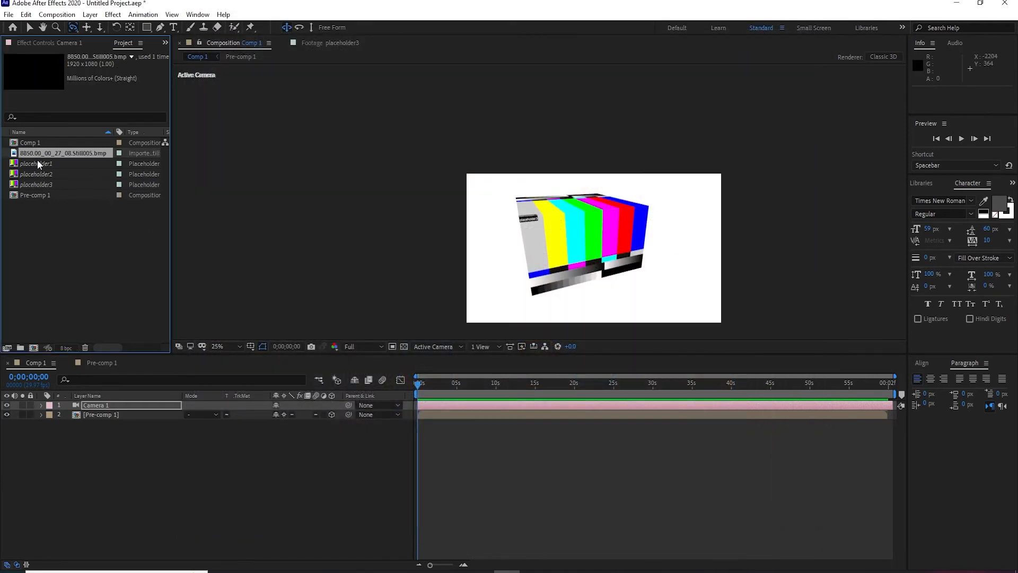
Replace the footage of placeholder1 and placeholder2 with 8850.00_00_27_08.Still005.bmp.
left_click(35, 163)
left_click(47, 152)
left_click(40, 164)
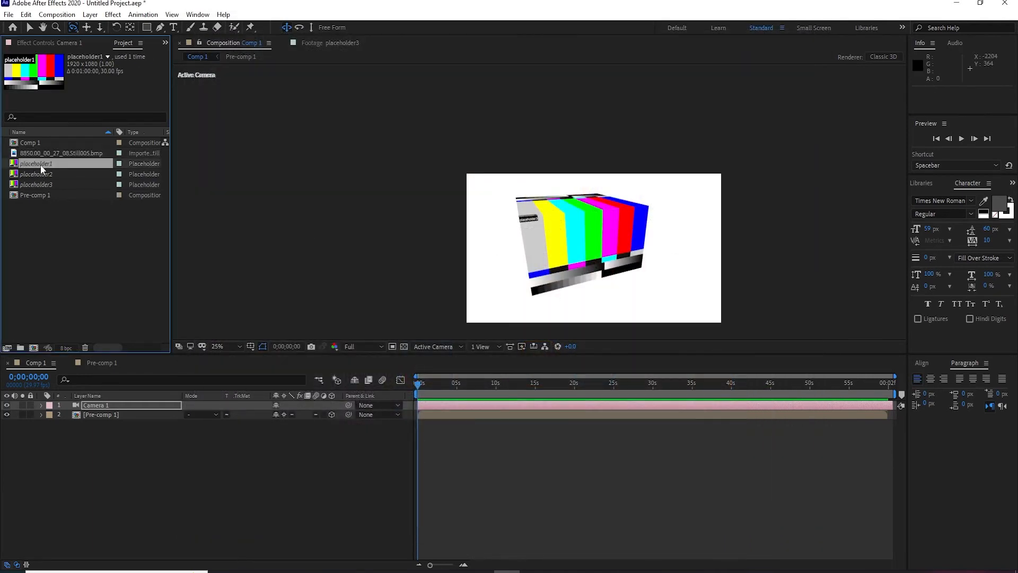
key("ctrl+h")
double_click(416, 381)
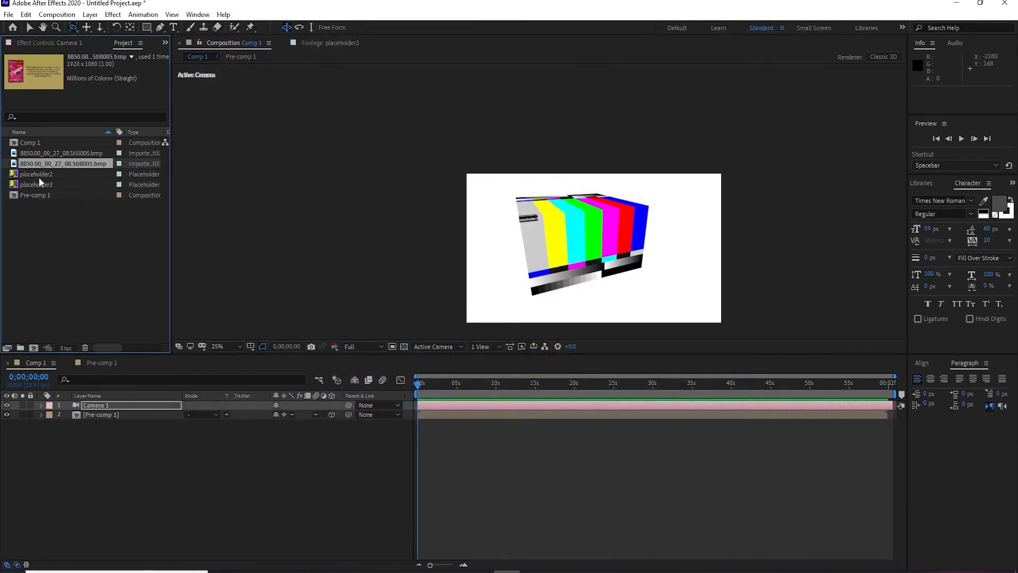
left_click(37, 175)
key("ctrl+h")
double_click(421, 378)
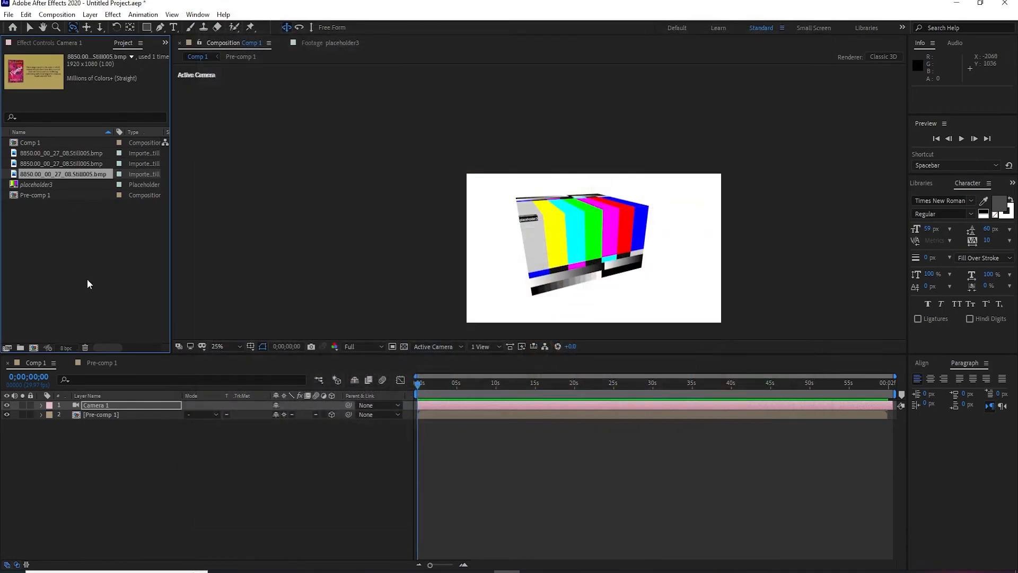
Replace the placeholder3 footage with 8850.00_00_27_08.Still005.bmp.
left_click(24, 184)
key("ctrl+h")
left_click(425, 381)
double_click(426, 380)
Orbit Camera 1 to show the front of the box from slightly above.
left_click_drag(636, 260, 549, 253)
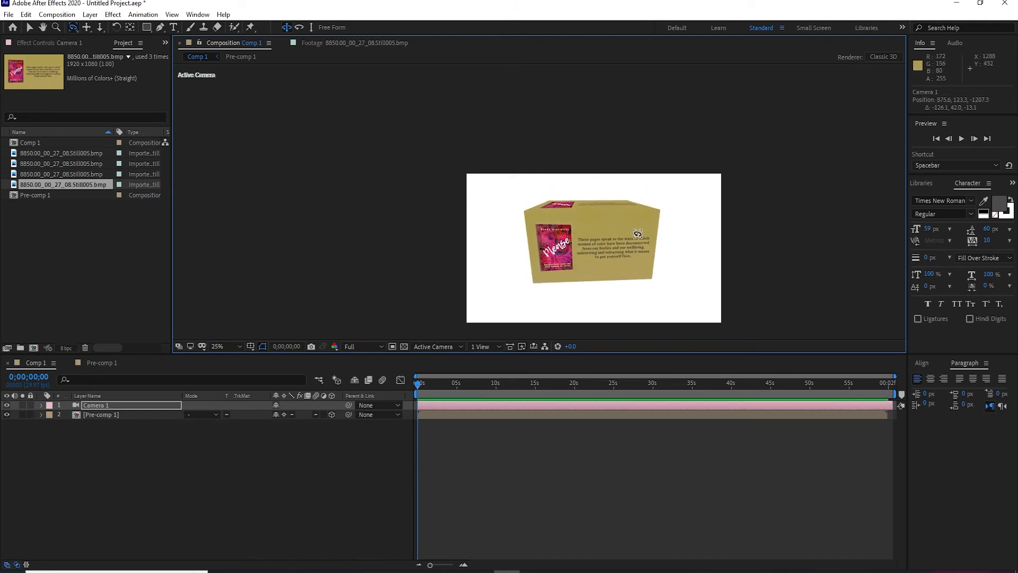
left_click(71, 174)
left_click(74, 164)
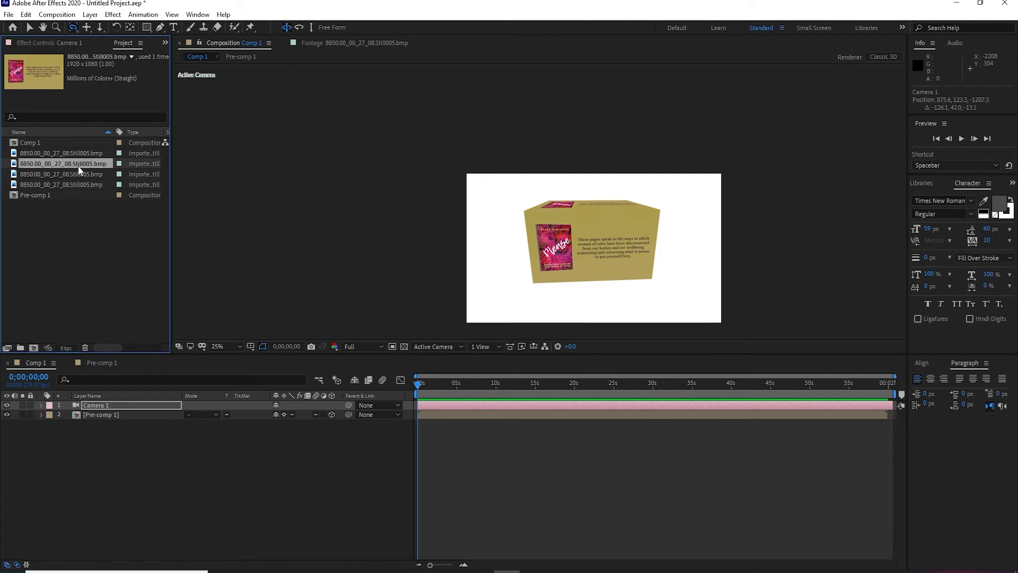
left_click_drag(74, 25, 139, 37)
left_click(562, 220)
left_click_drag(562, 221, 631, 209)
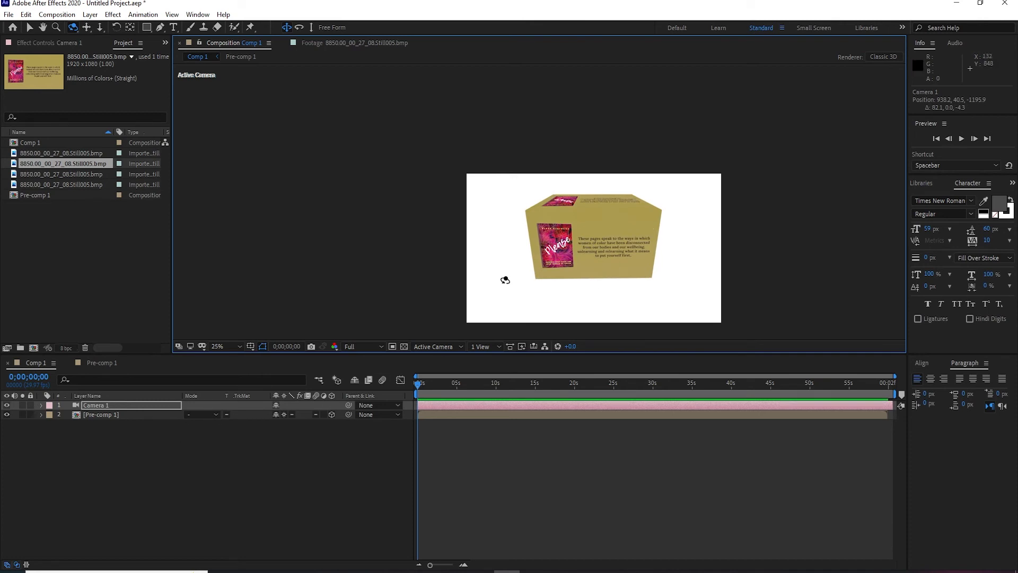
Open Pre-comp 1 and select its layers one by one to examine which face of the box each forms.
left_click(80, 415)
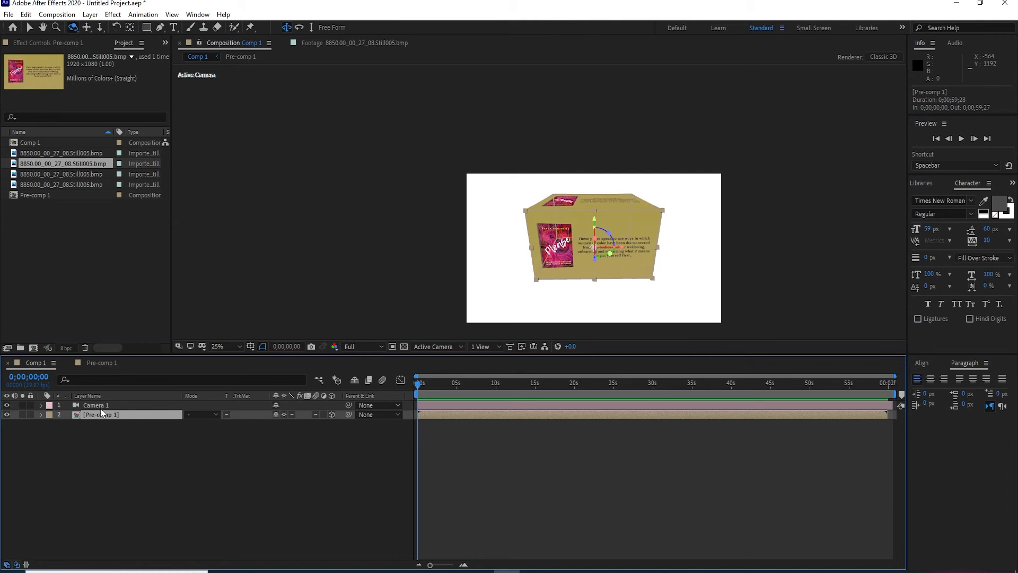
double_click(90, 416)
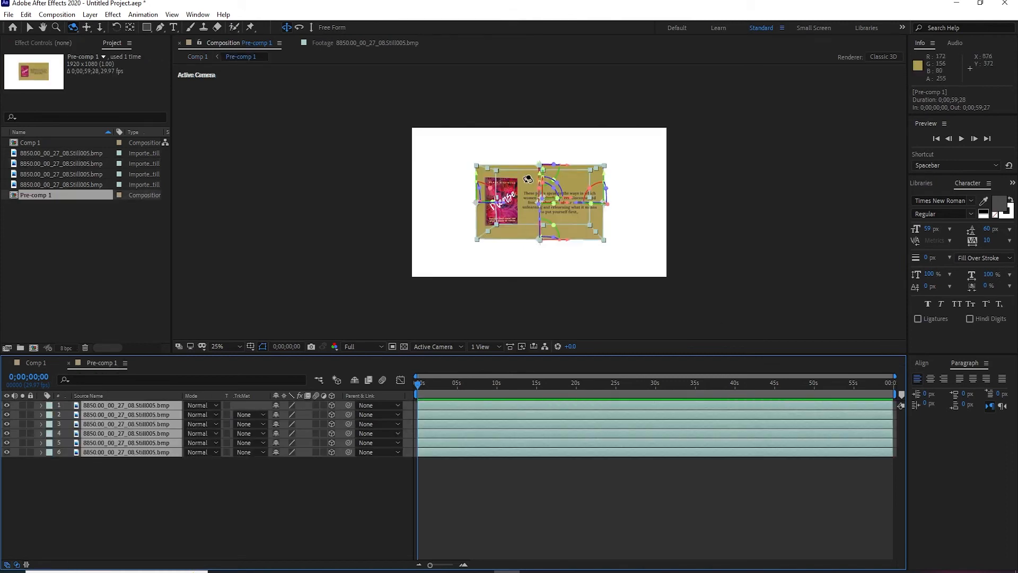
key("period")
left_click(129, 467)
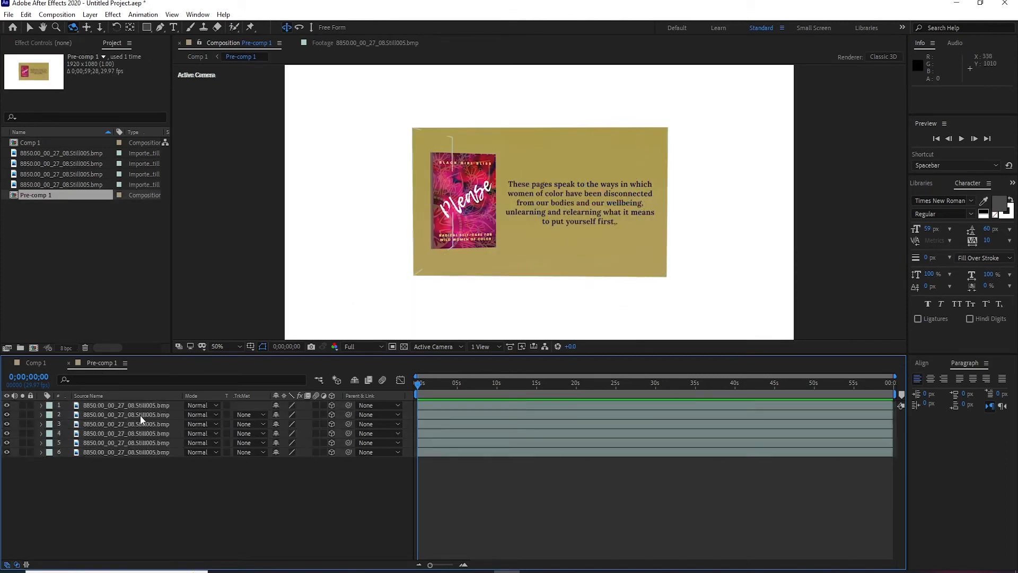
left_click(90, 421)
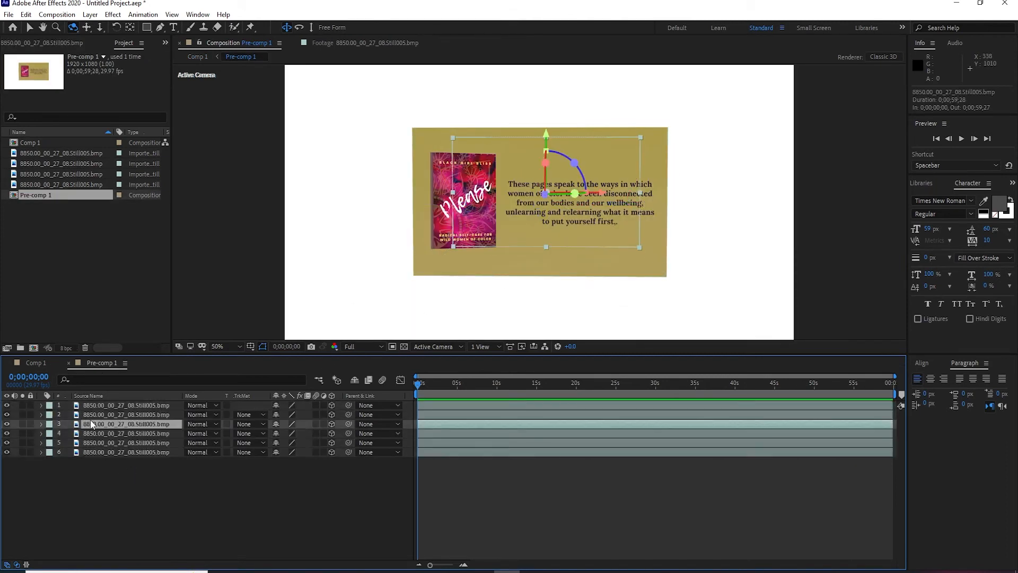
left_click(129, 407)
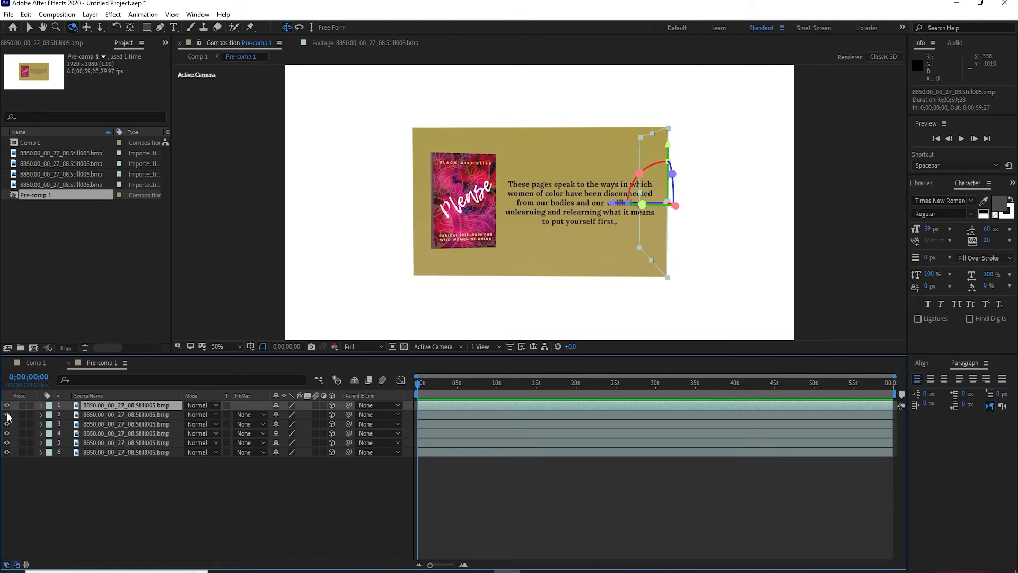
left_click(136, 452)
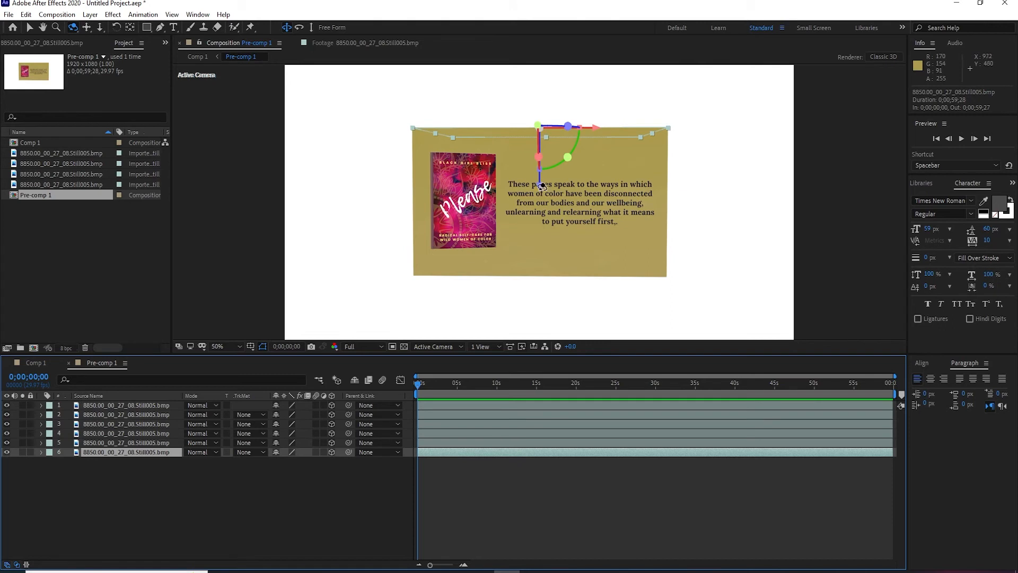
left_click(147, 441)
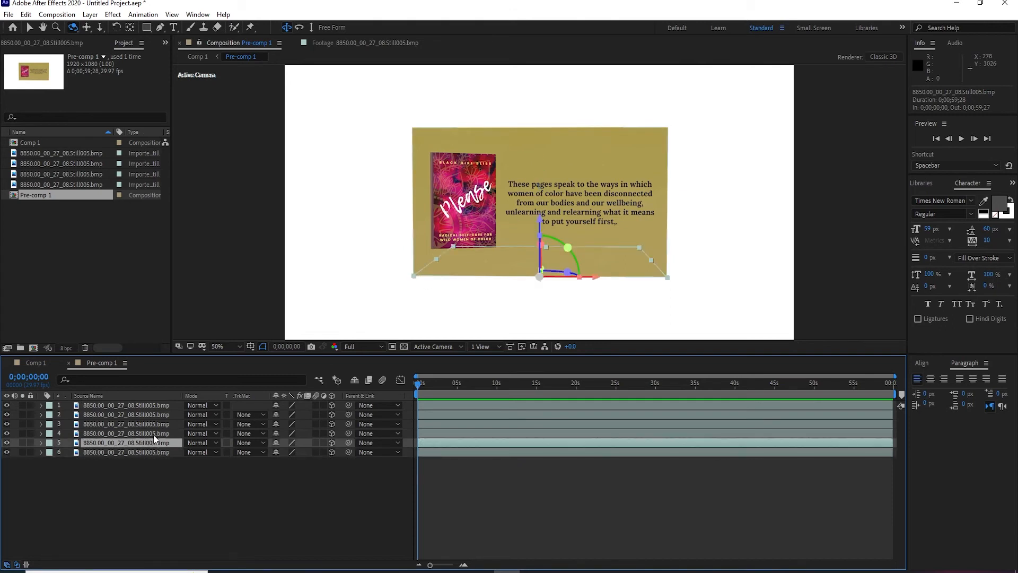
Move the anchor point of the box's front face, layer 4, to the face's left edge at 0, 540, 0.
left_click(154, 435)
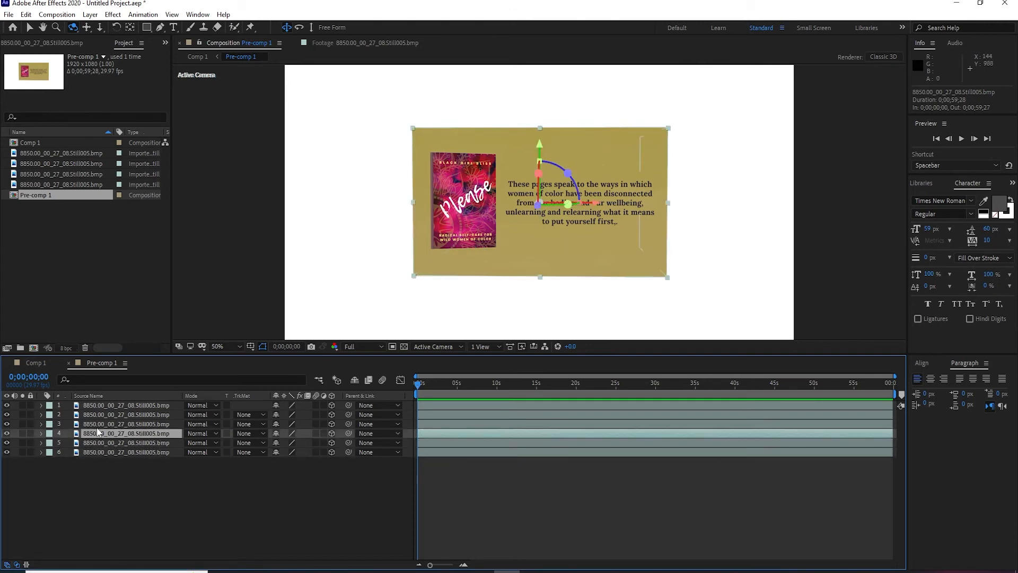
left_click(42, 433)
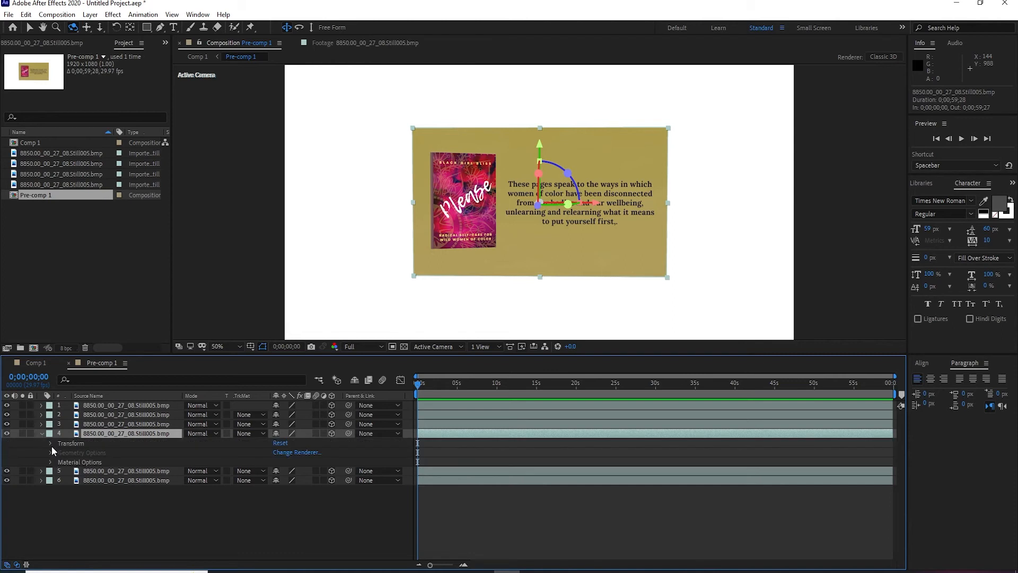
left_click(50, 443)
left_click_drag(285, 503, 305, 501)
key("ctrl+z")
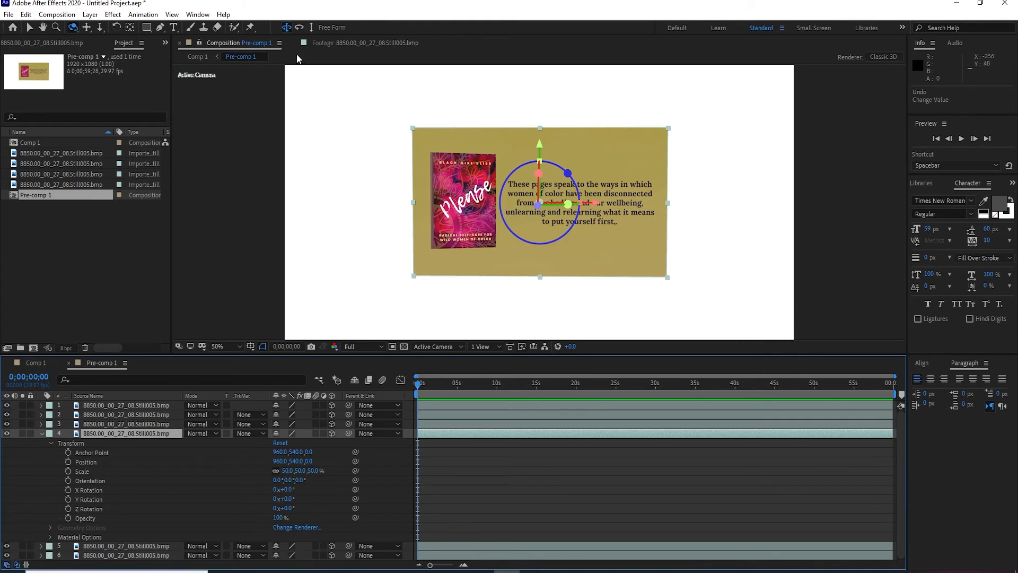
left_click(131, 27)
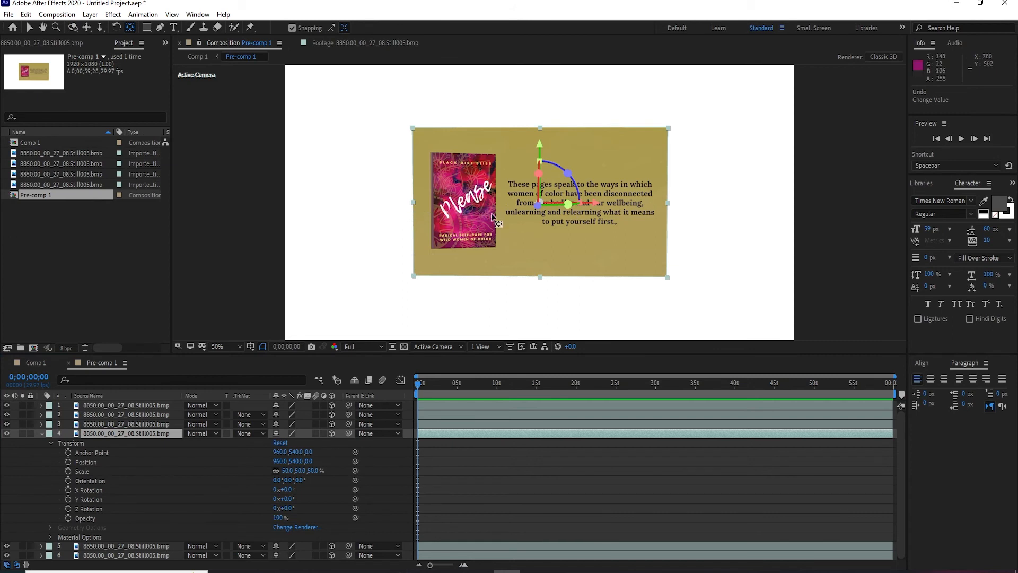
left_click_drag(595, 207, 403, 204)
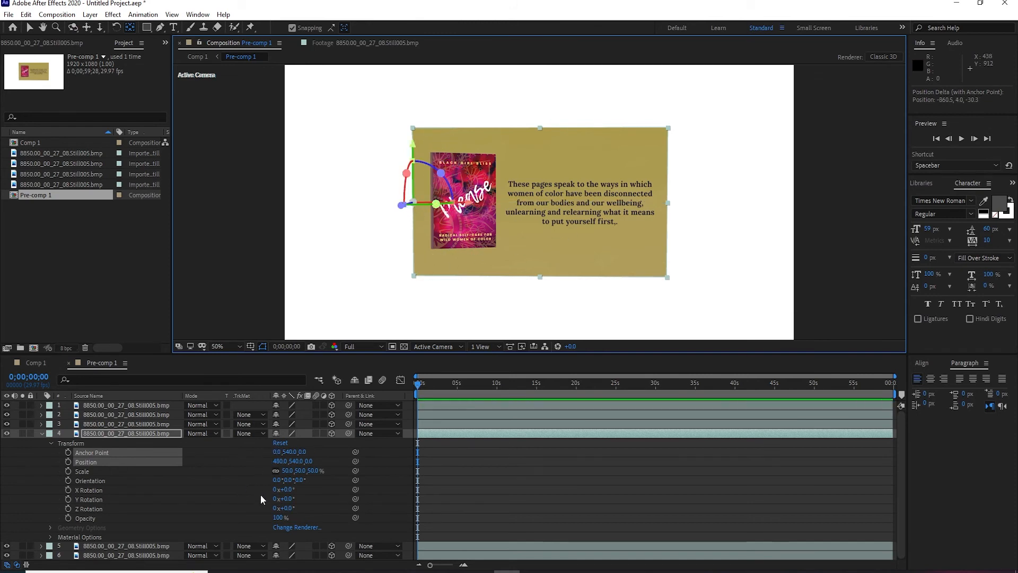
Keyframe the front face's Y Rotation from 0° at the start to a swung-open angle at about 15 seconds, and preview it.
mouse_move(286, 498)
left_mouse_down()
mouse_move(365, 496)
mouse_move(287, 499)
left_mouse_up()
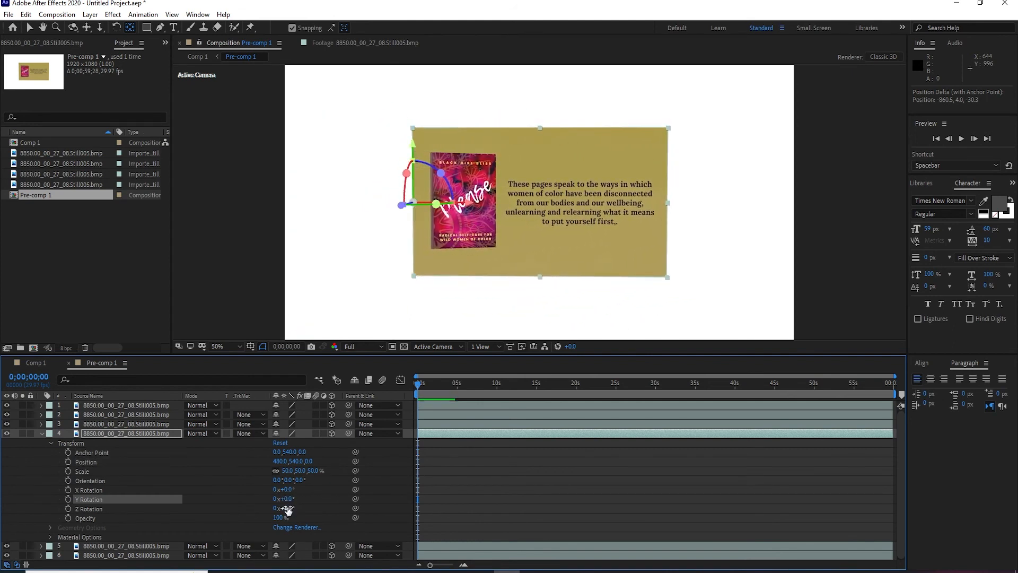
left_click(67, 498)
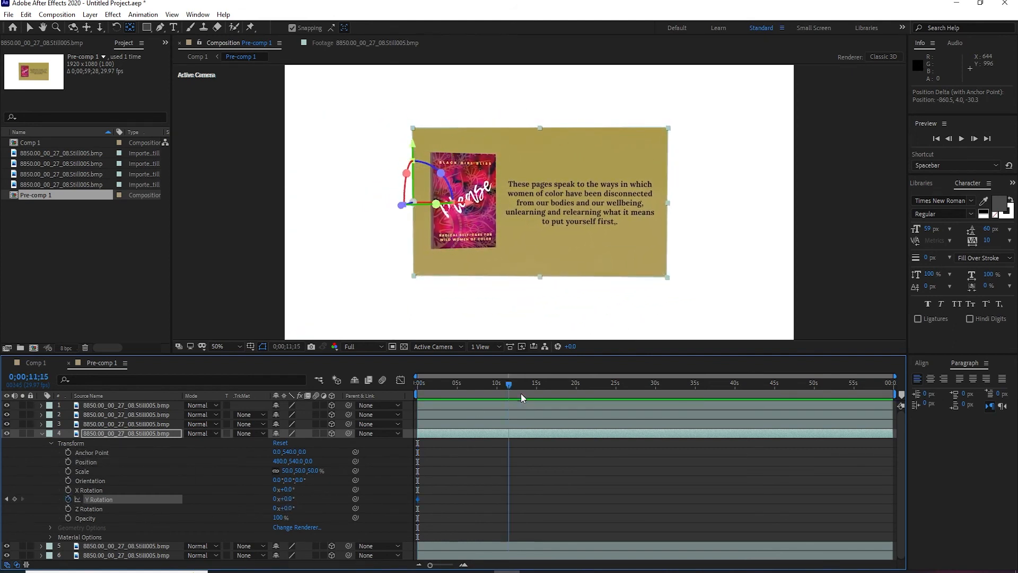
left_click_drag(288, 500, 337, 494)
left_click_drag(482, 385, 458, 386)
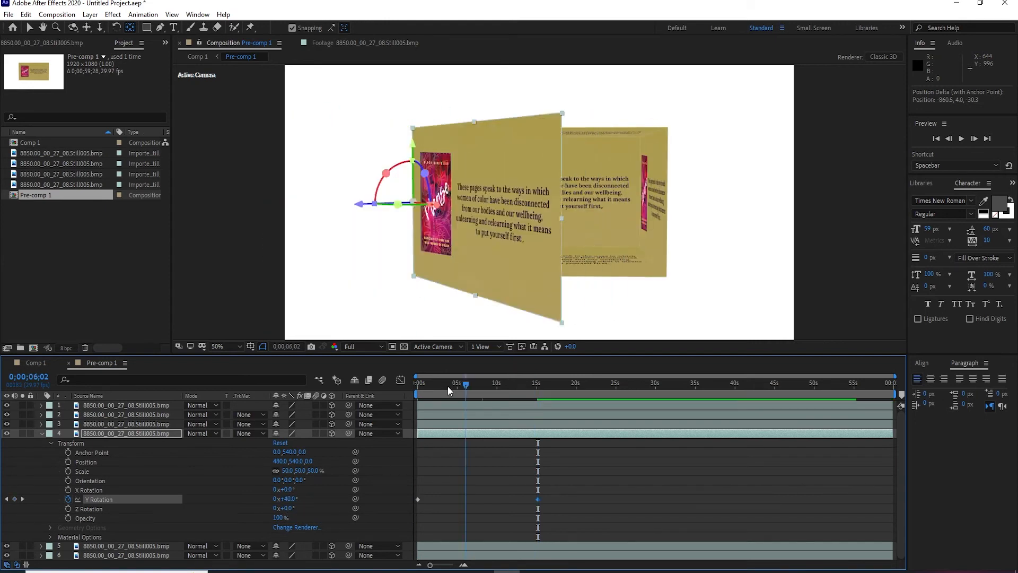
left_click(965, 138)
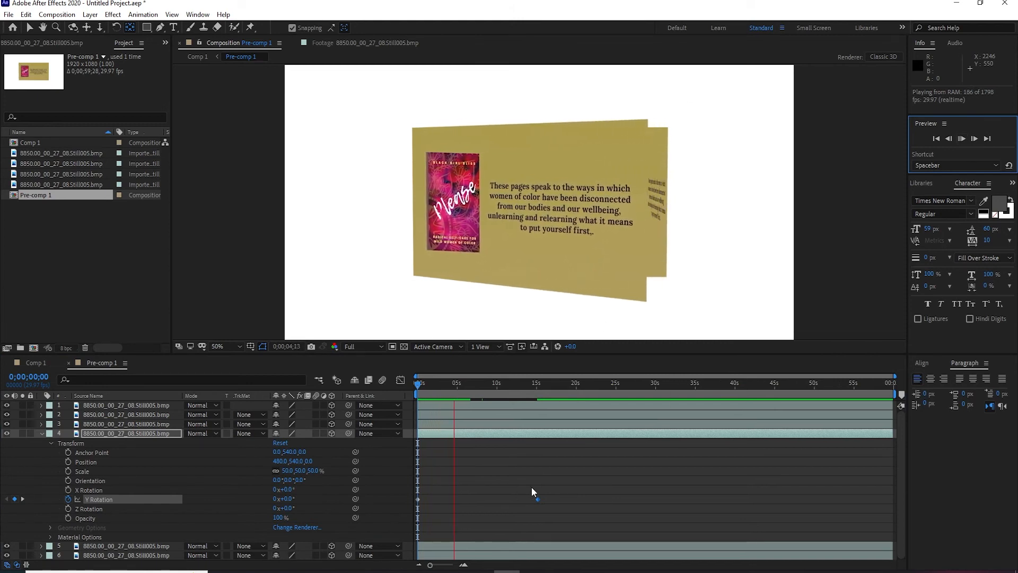
Speed up the face's opening by moving its second Y Rotation keyframe to about 4.5 seconds, and preview the result.
left_click_drag(536, 500, 453, 499)
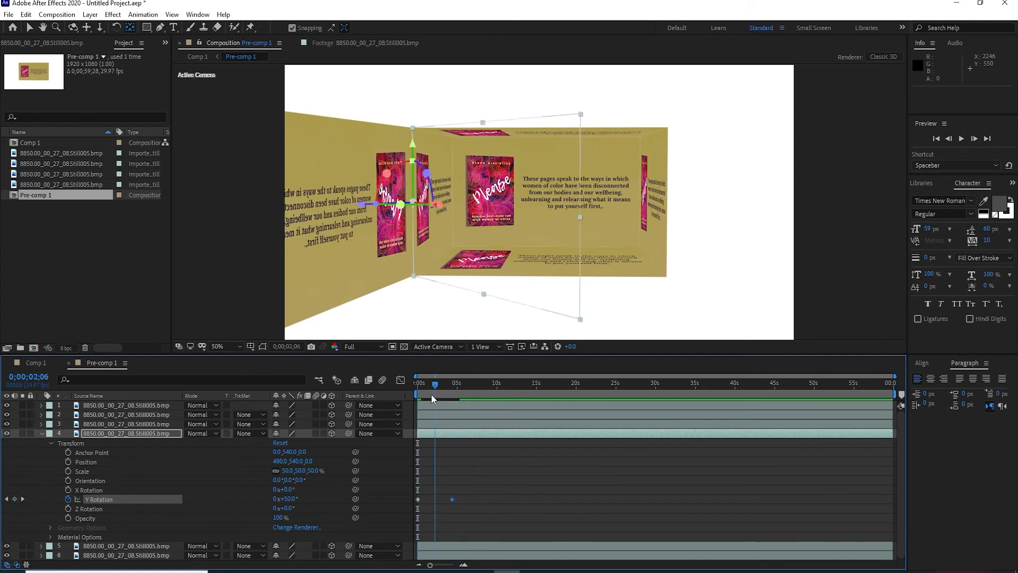
left_click(962, 138)
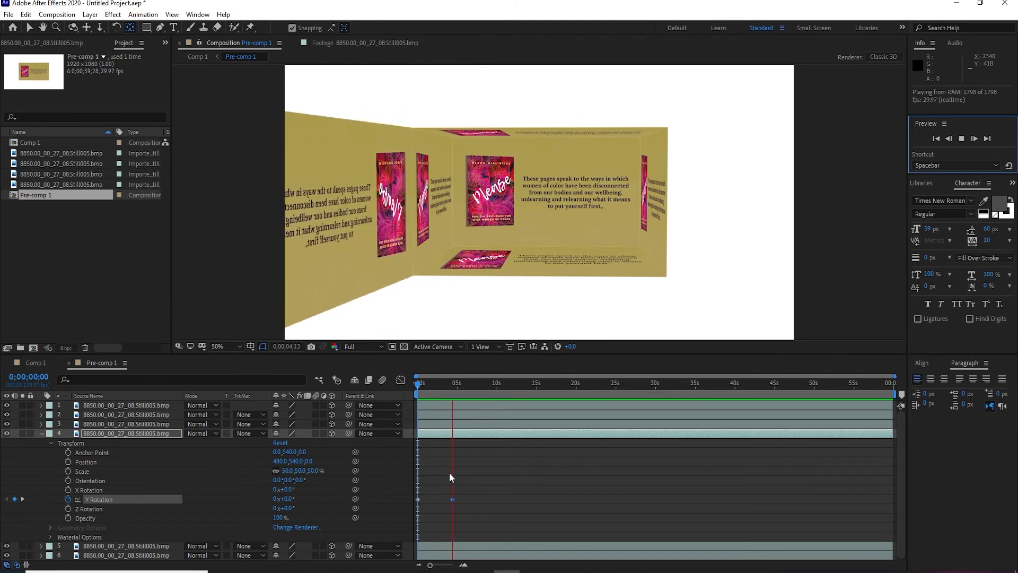
left_click_drag(434, 383, 406, 422)
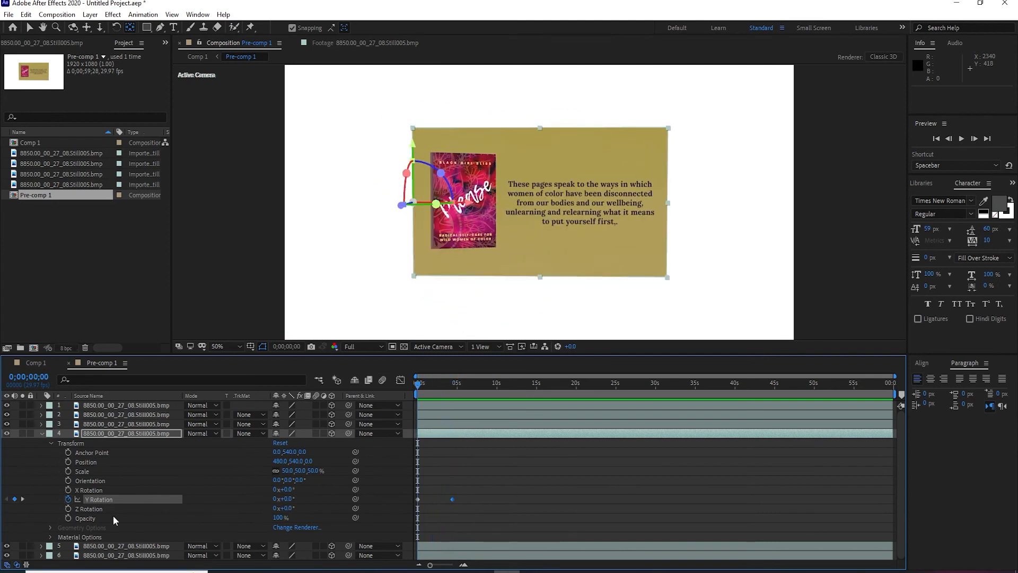
left_click(41, 434)
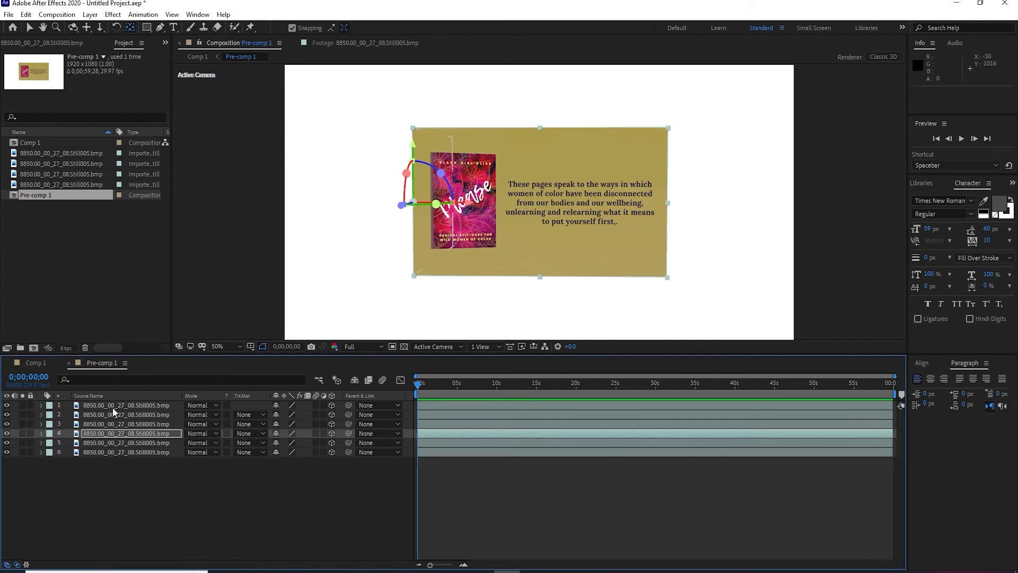
In Comp 1, set Pre-comp 1's Y Orientation to 14° and center its anchor point in its layer content.
left_click(33, 363)
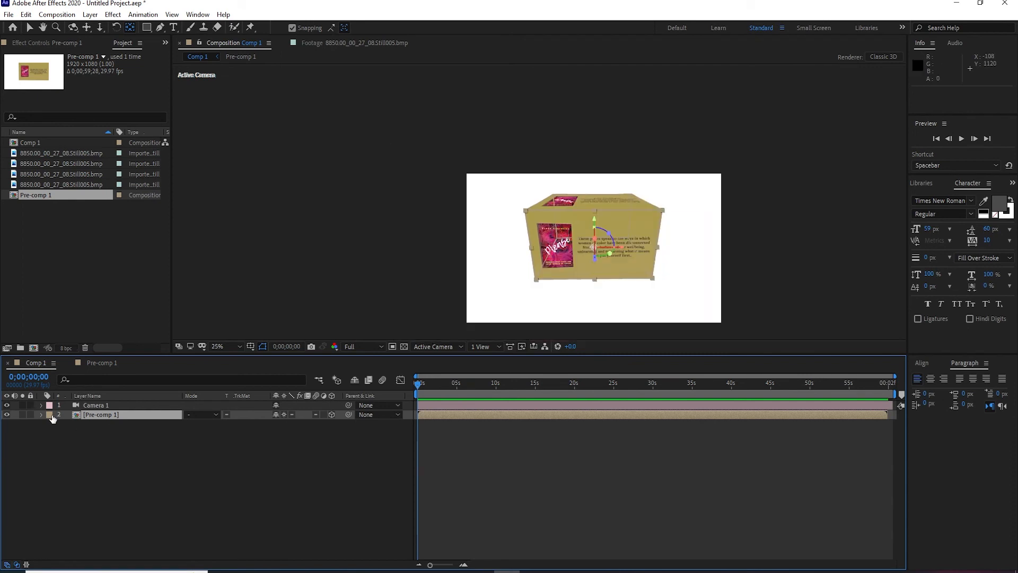
left_click(41, 415)
left_click_drag(287, 461, 313, 441)
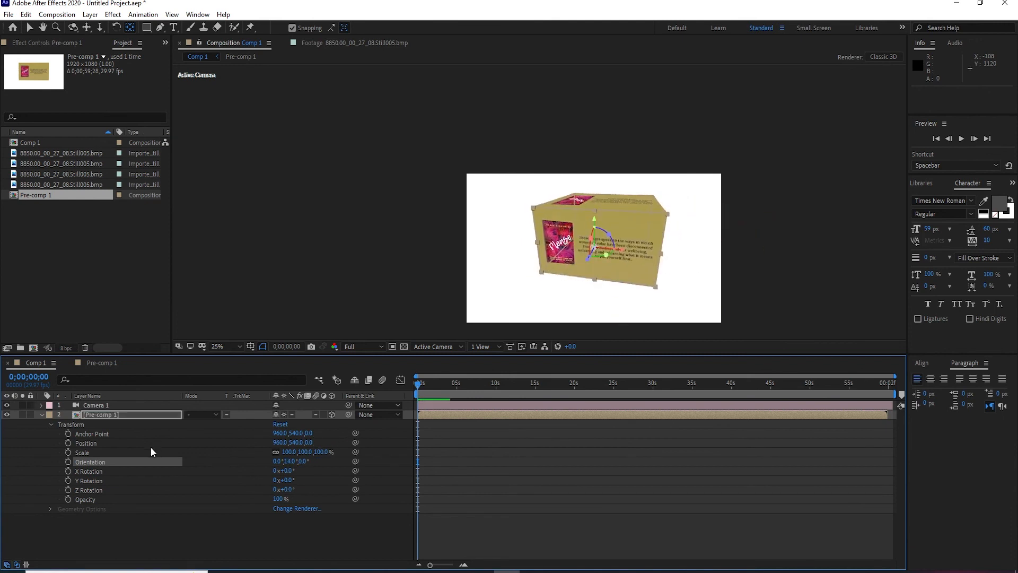
left_click(89, 15)
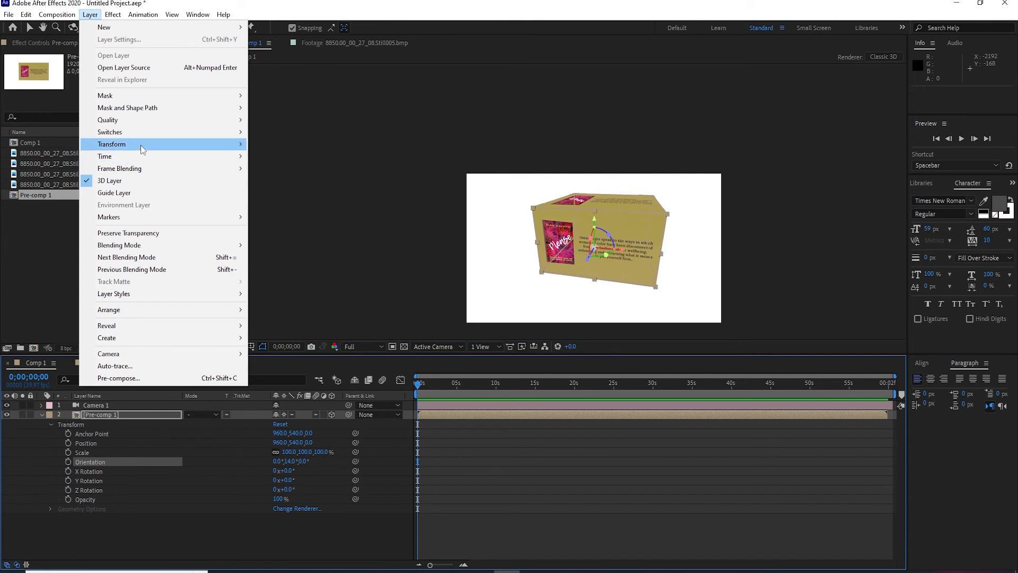
mouse_move(142, 146)
left_click(341, 275)
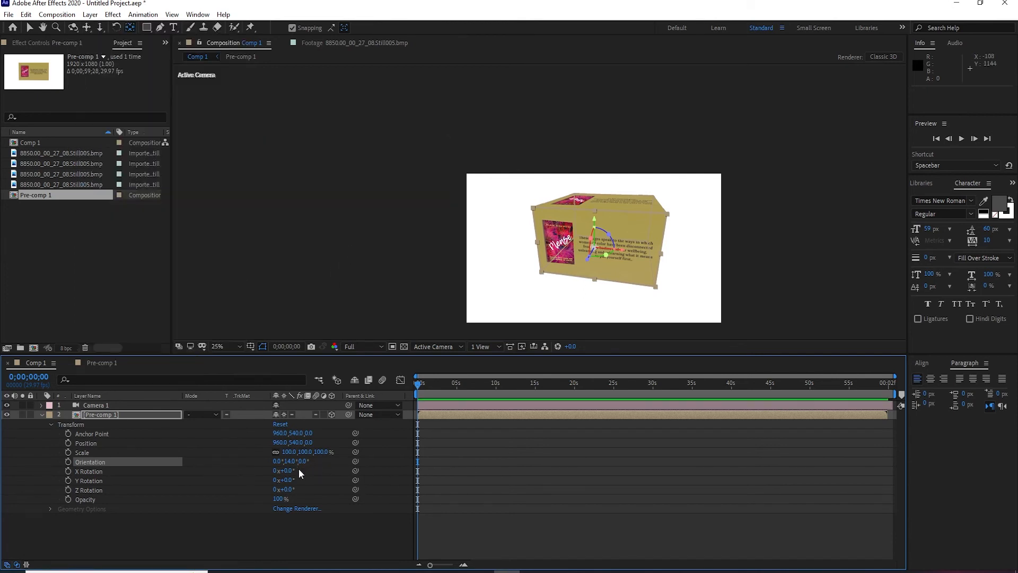
Move Pre-comp 1's anchor point to 960, 540, 616 and set its Y Orientation to 244°.
left_click_drag(290, 460, 320, 466)
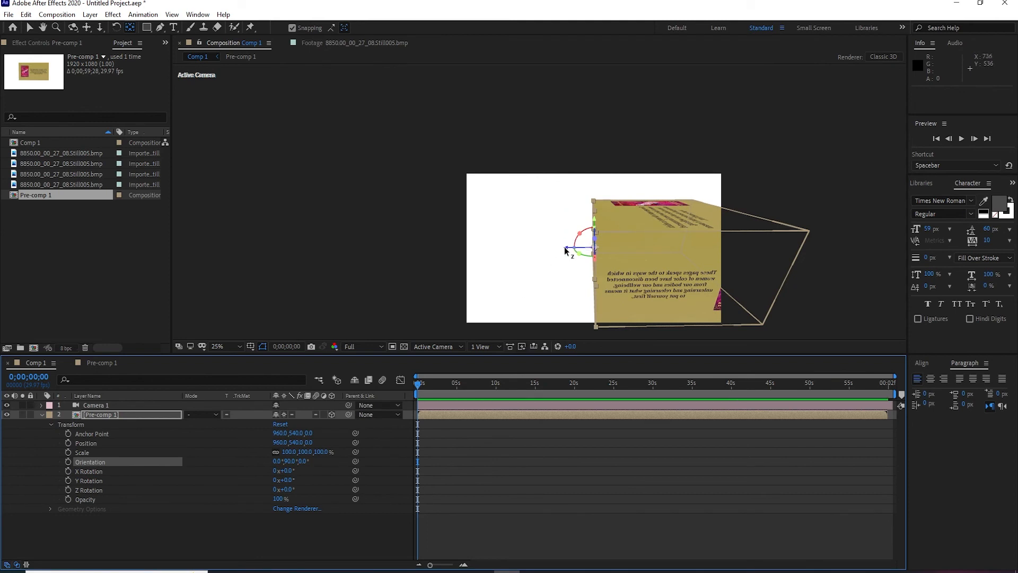
left_click_drag(566, 250, 635, 249)
left_click_drag(291, 461, 580, 433)
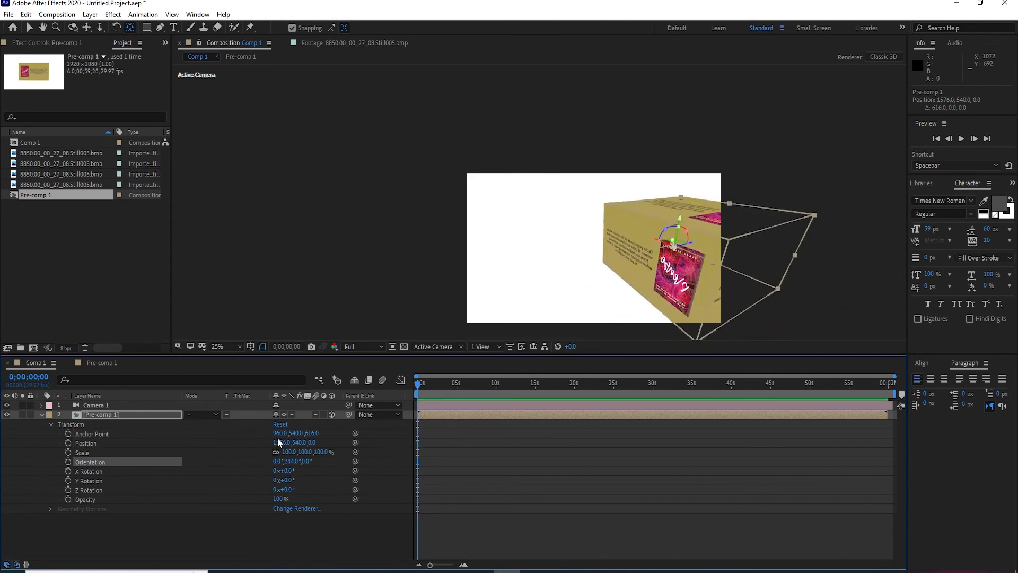
Reposition Pre-comp 1 to 861, 540, 0 and scale it down to 66%.
left_click_drag(281, 443, 114, 439)
left_click_drag(279, 442, 227, 467)
left_click_drag(303, 451, 283, 449)
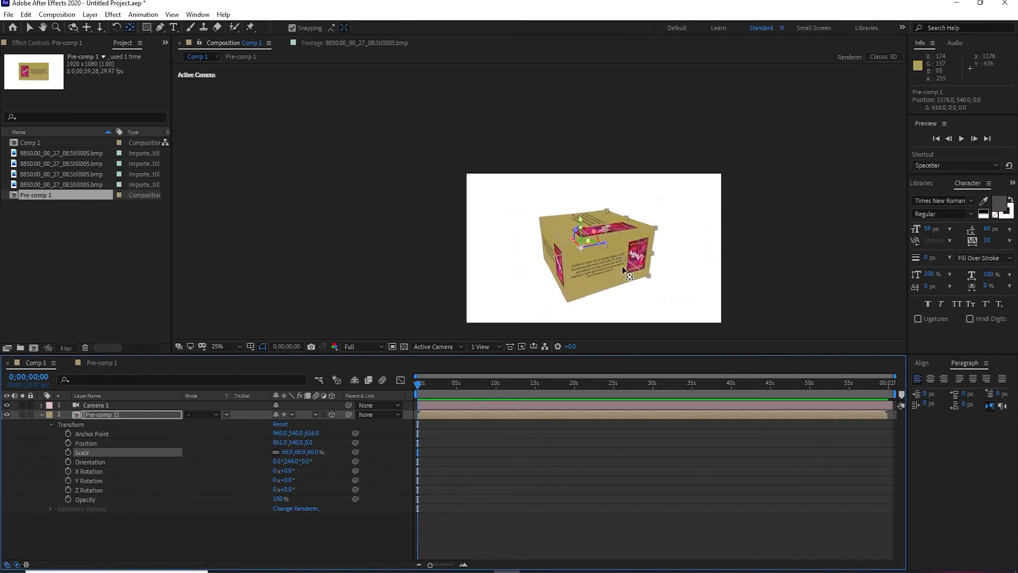
left_click(109, 532)
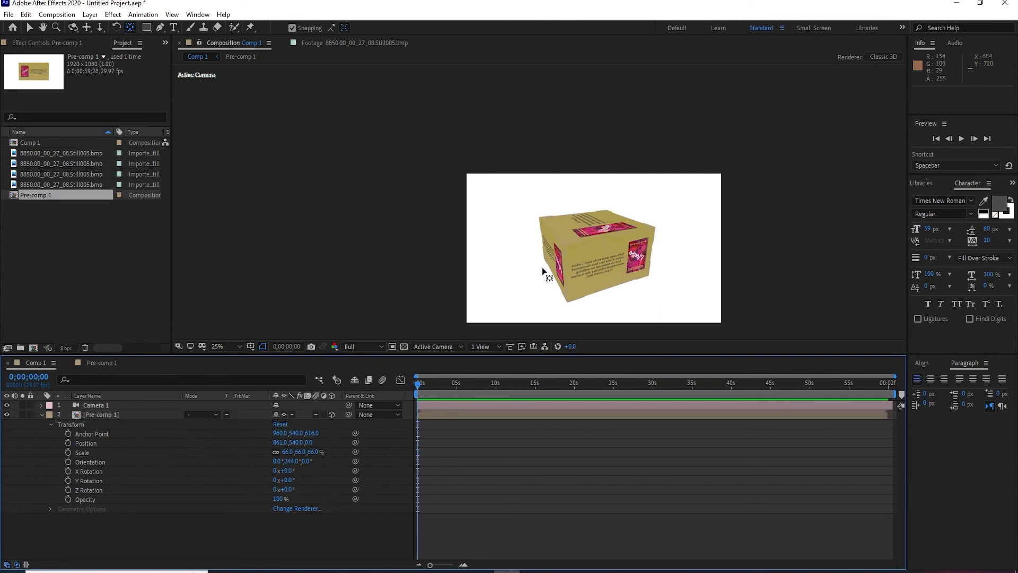
Rotate Pre-comp 1 to 2x+25° in X, 1x+10° in Y and 0x+347° in Z.
left_click_drag(283, 470, 652, 437)
left_click_drag(289, 481, 473, 470)
left_click_drag(284, 490, 454, 471)
Add an Orientation keyframe to Pre-comp 1 at the start of the timeline.
left_click(434, 386)
left_click(421, 390)
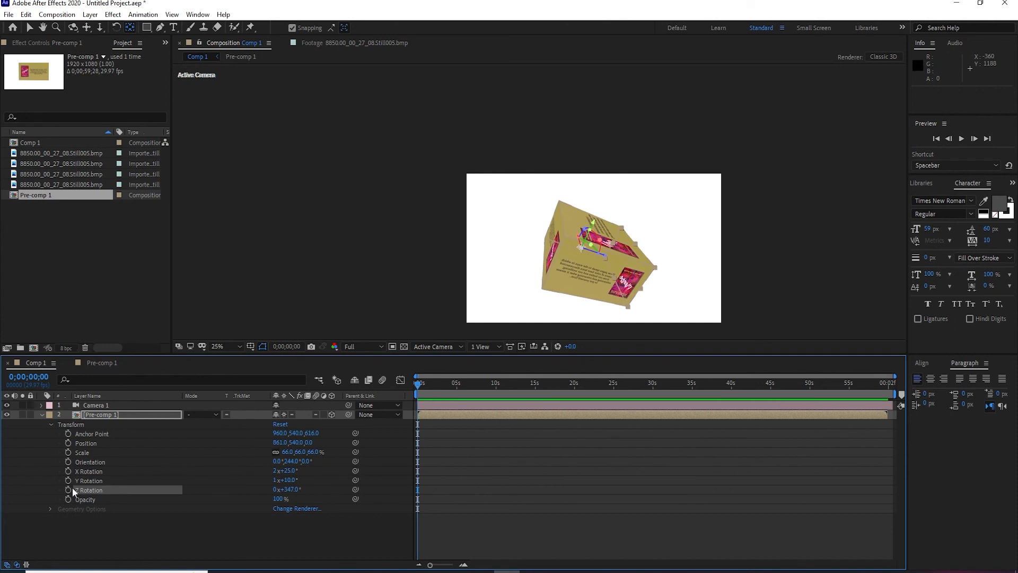
left_click(68, 461)
mouse_move(460, 391)
left_mouse_down()
mouse_move(482, 397)
mouse_move(444, 400)
left_mouse_up()
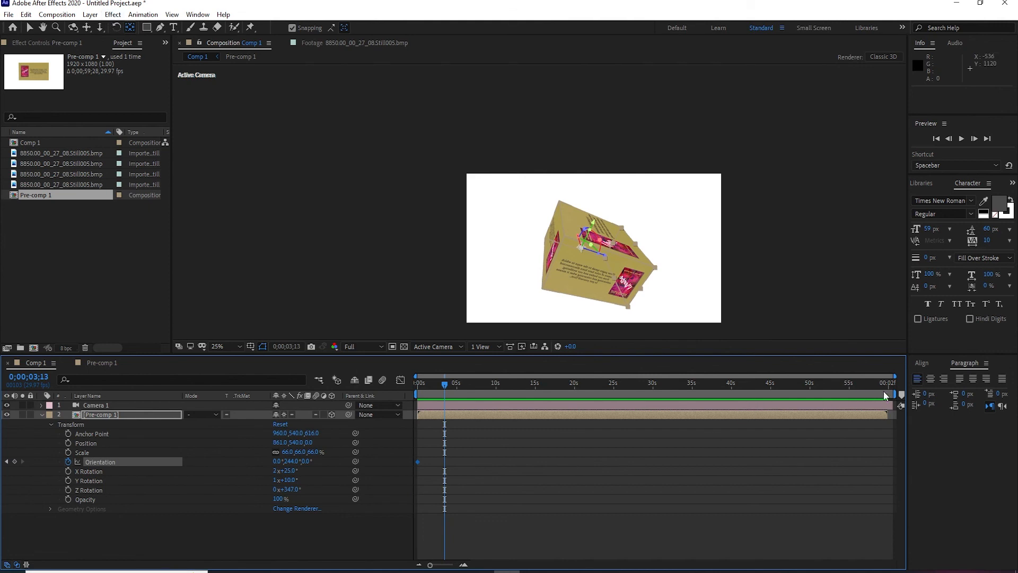
Shorten Comp 1's duration to 0;00;05;20.
left_click(57, 14)
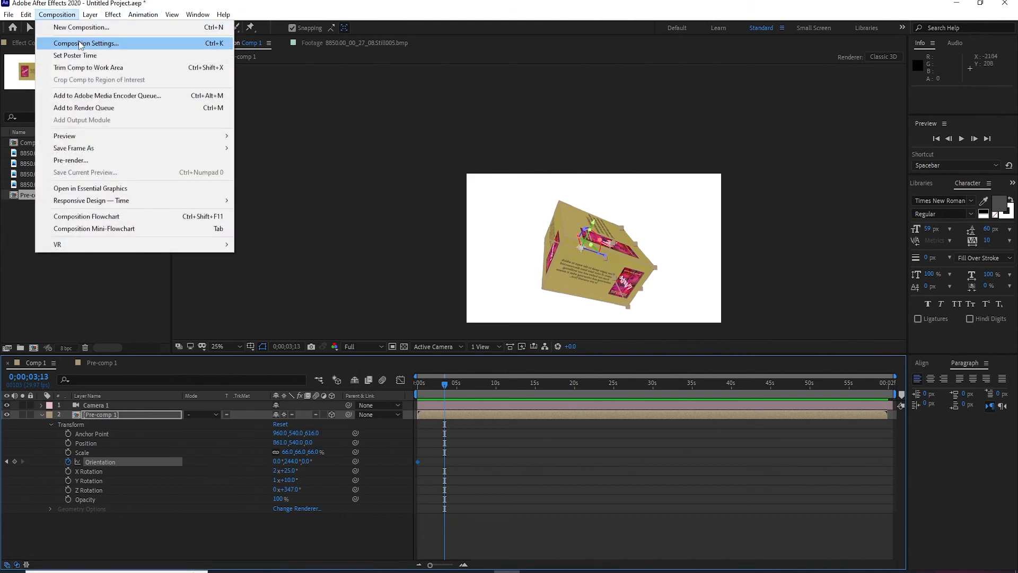
left_click(80, 40)
left_click(442, 323)
key("BackSpace")
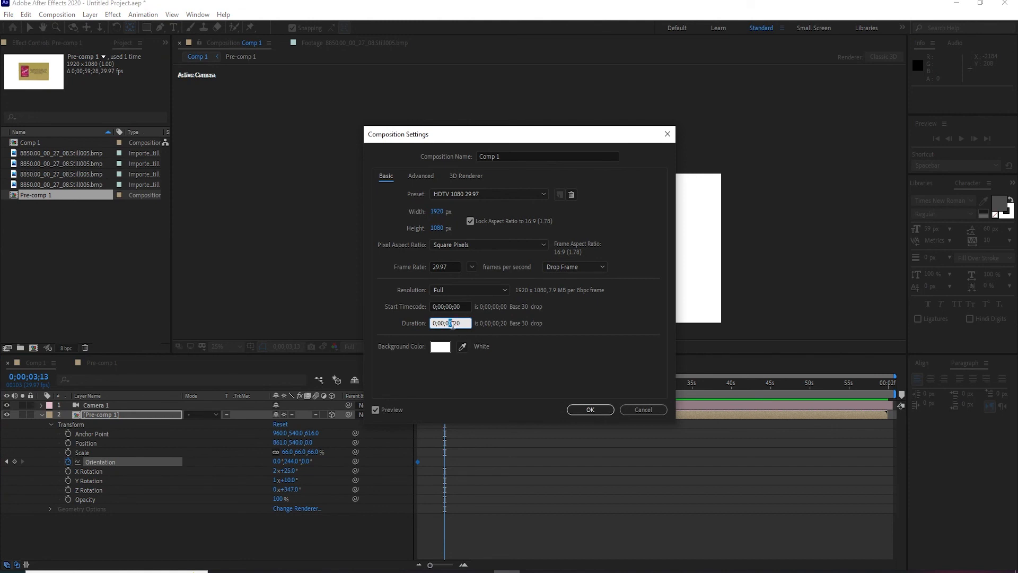
type("5")
left_click(591, 410)
Keyframe Pre-comp 1's Orientation on the final frame at 34°, 268°, 279°, and preview the spin from the start.
key("End")
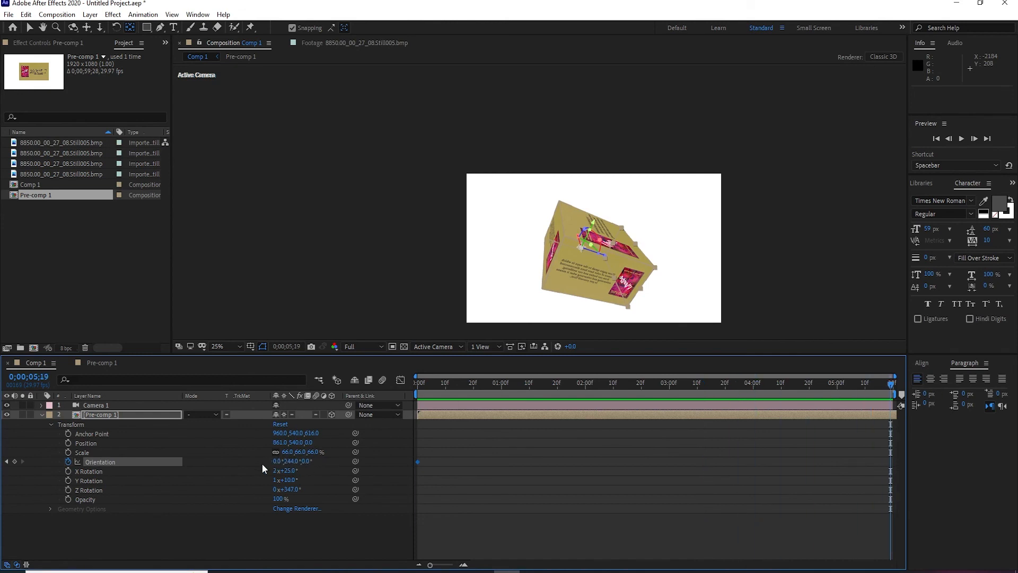
left_click_drag(307, 460, 479, 450)
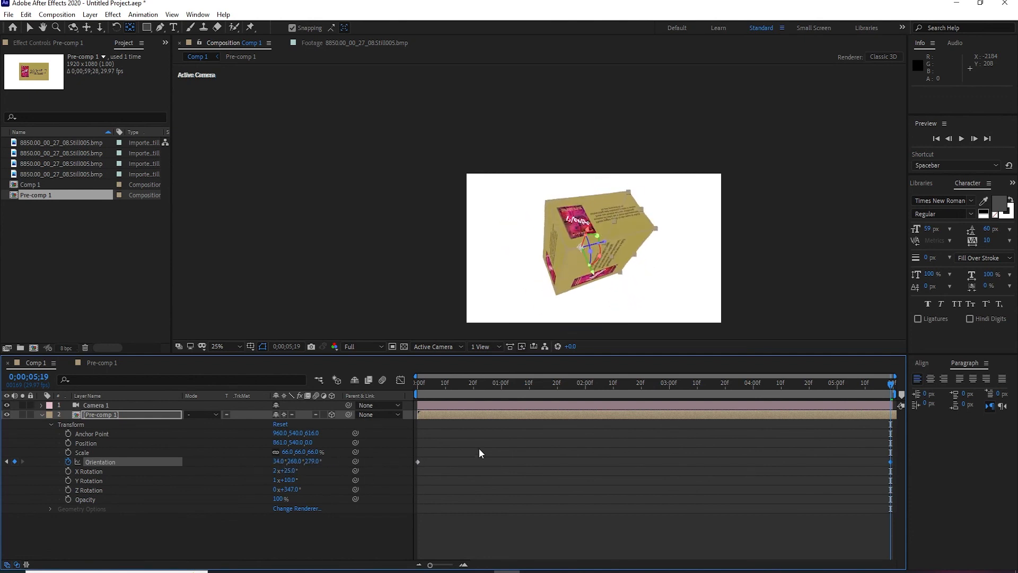
key("Home")
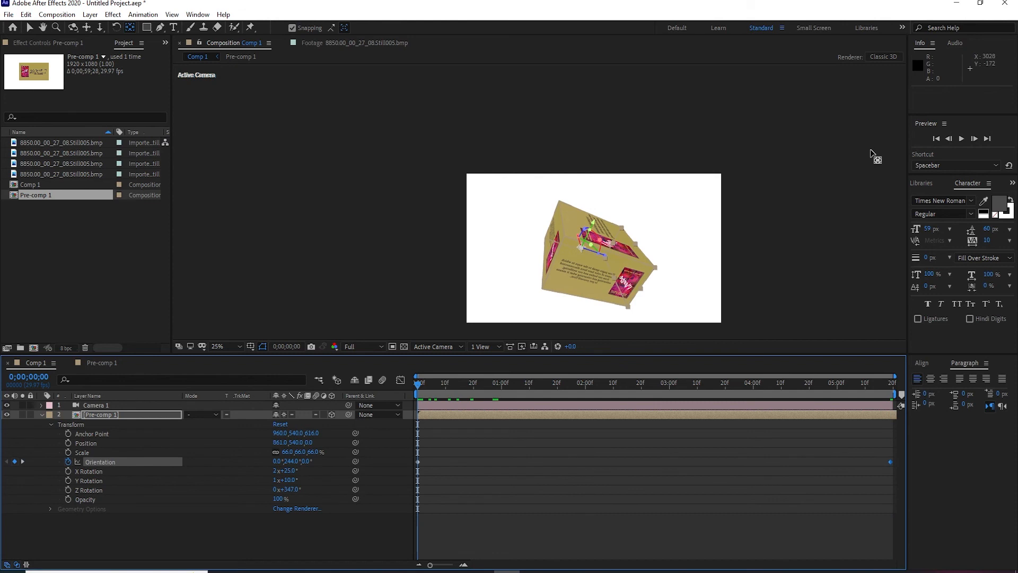
left_click(961, 138)
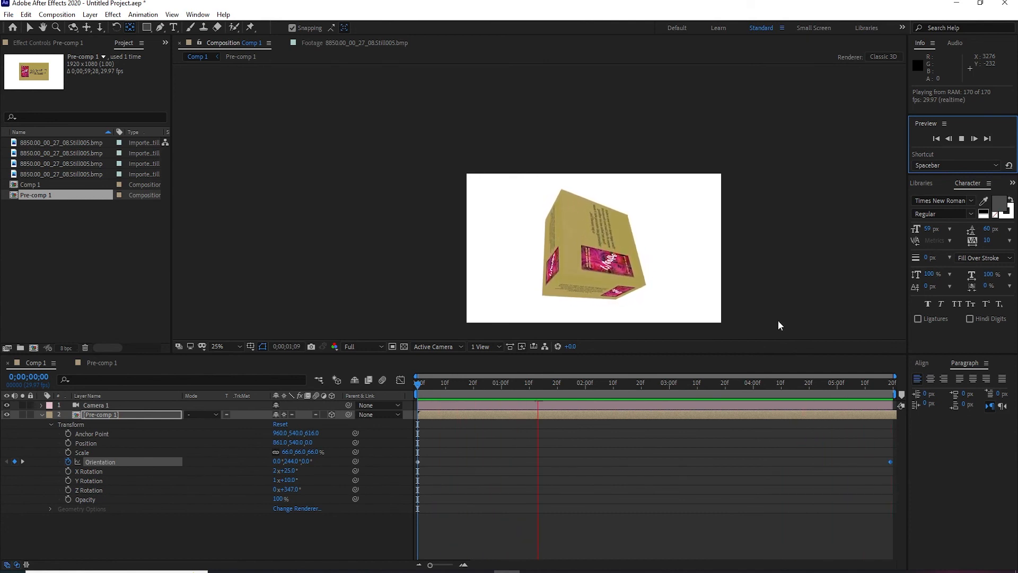
Add a Y Rotation keyframe of 2x+0° to Pre-comp 1 at 0;00;02;12 and play a preview.
left_click(619, 393)
left_click(68, 480)
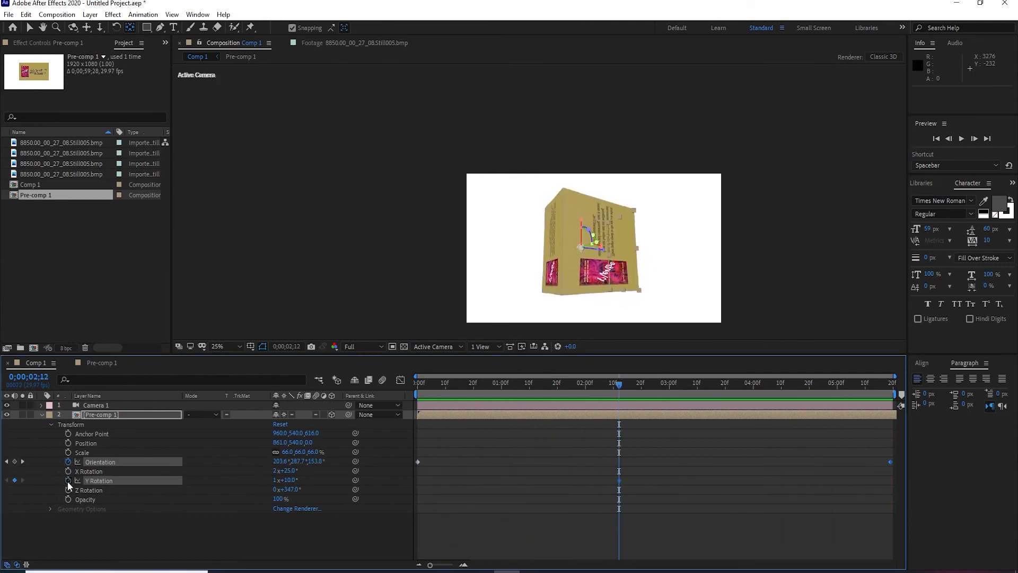
left_click_drag(298, 481, 406, 474)
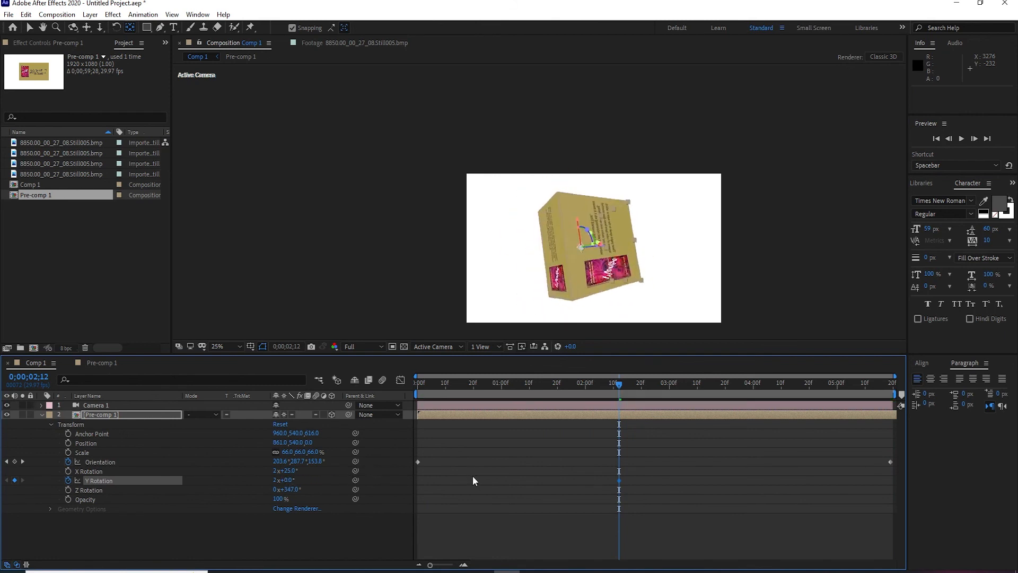
key("space")
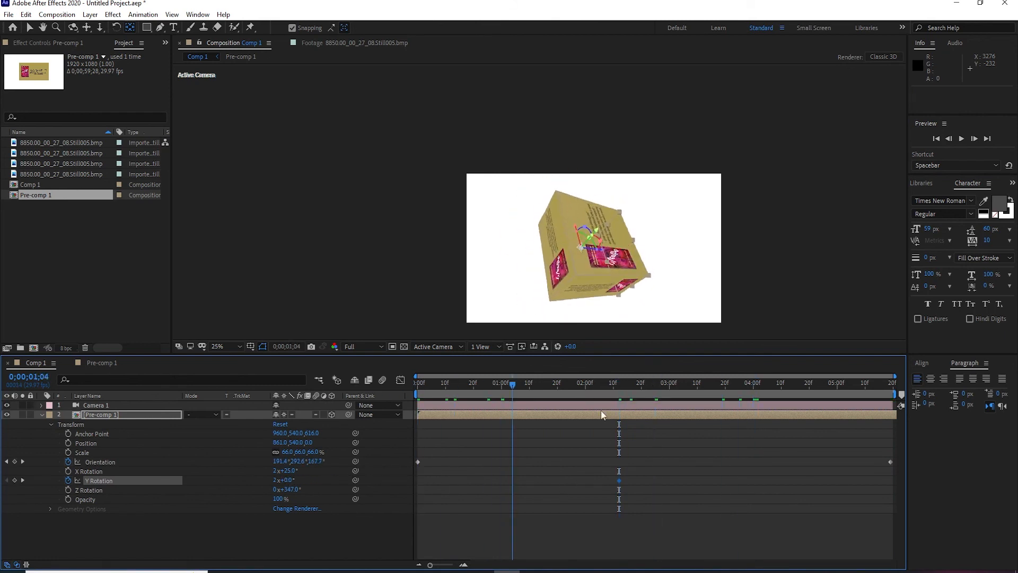
Set Pre-comp 1's X Rotation to 1x+140°, add a Y Rotation keyframe on the last frame, and preview the animation.
left_click_drag(289, 473, 193, 482)
left_click_drag(890, 385, 914, 430)
key("space")
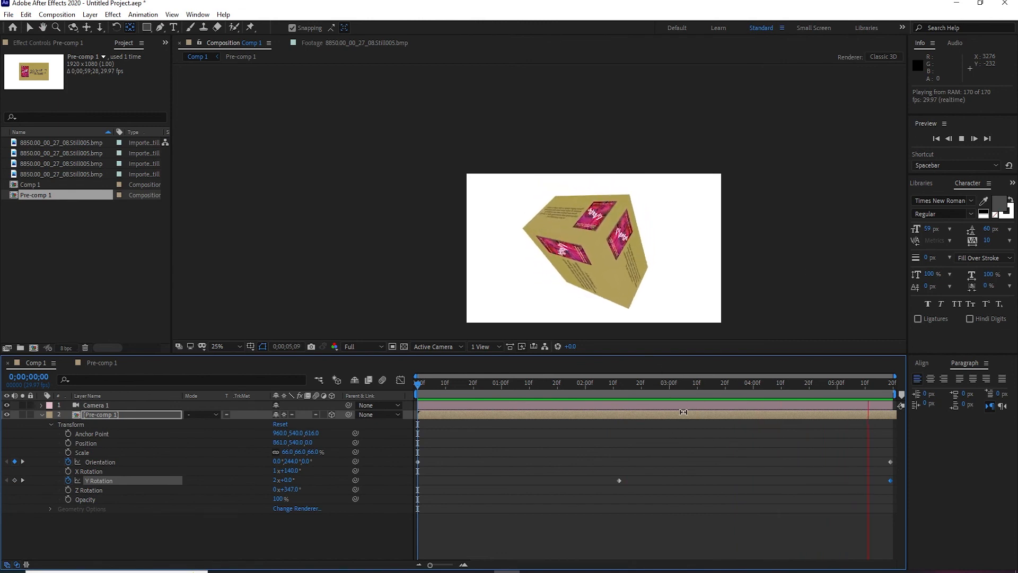
key("space")
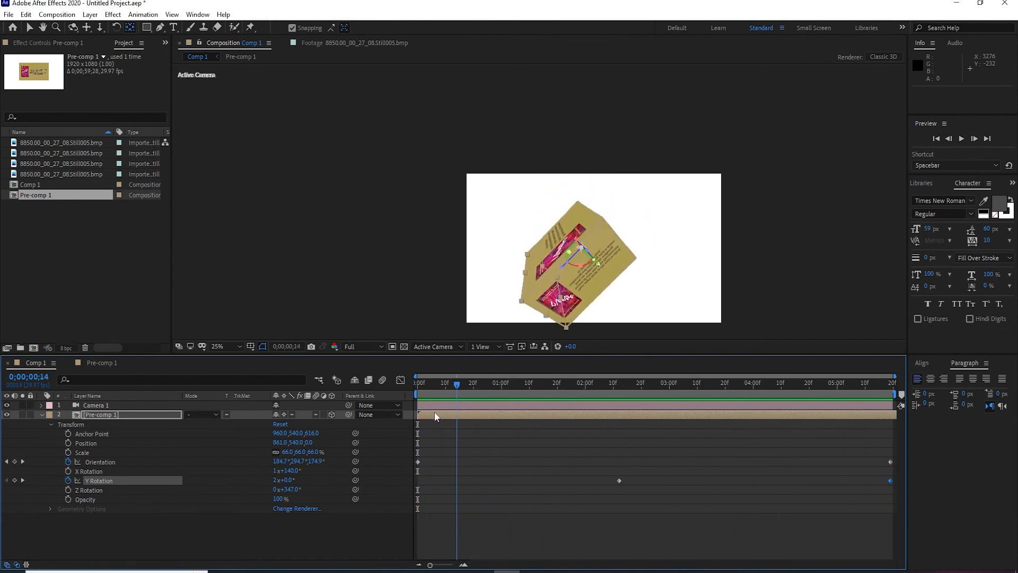
Collapse Pre-comp 1's properties, deselect the layer, and scrub the timeline back to its start.
left_click(43, 415)
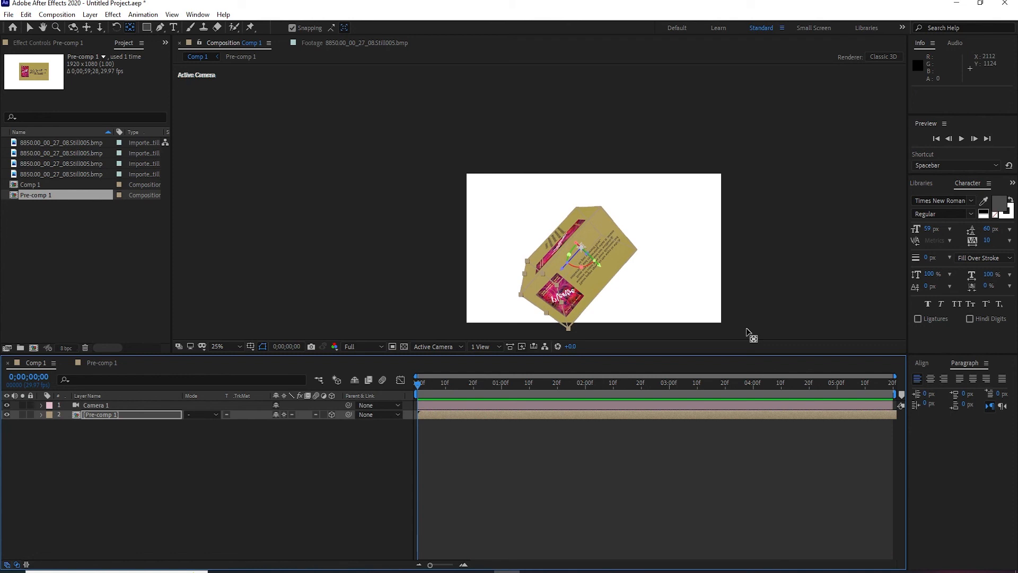
left_click(214, 451)
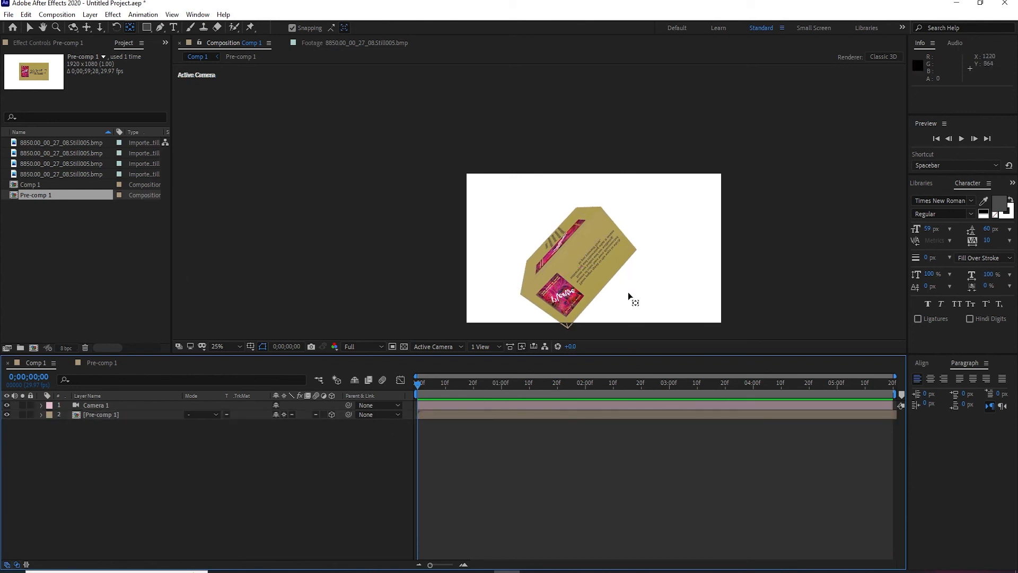
left_click_drag(512, 382, 355, 415)
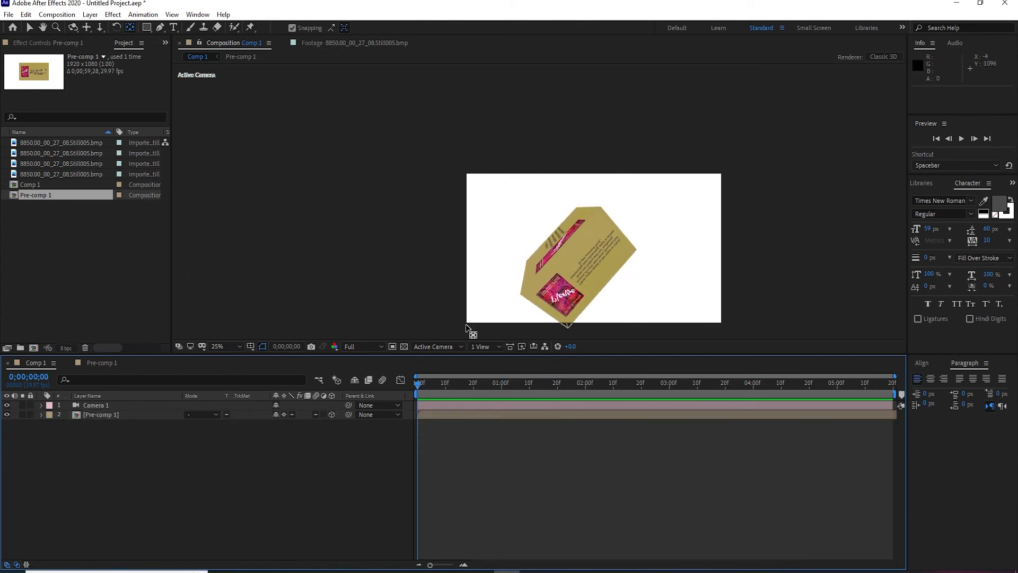